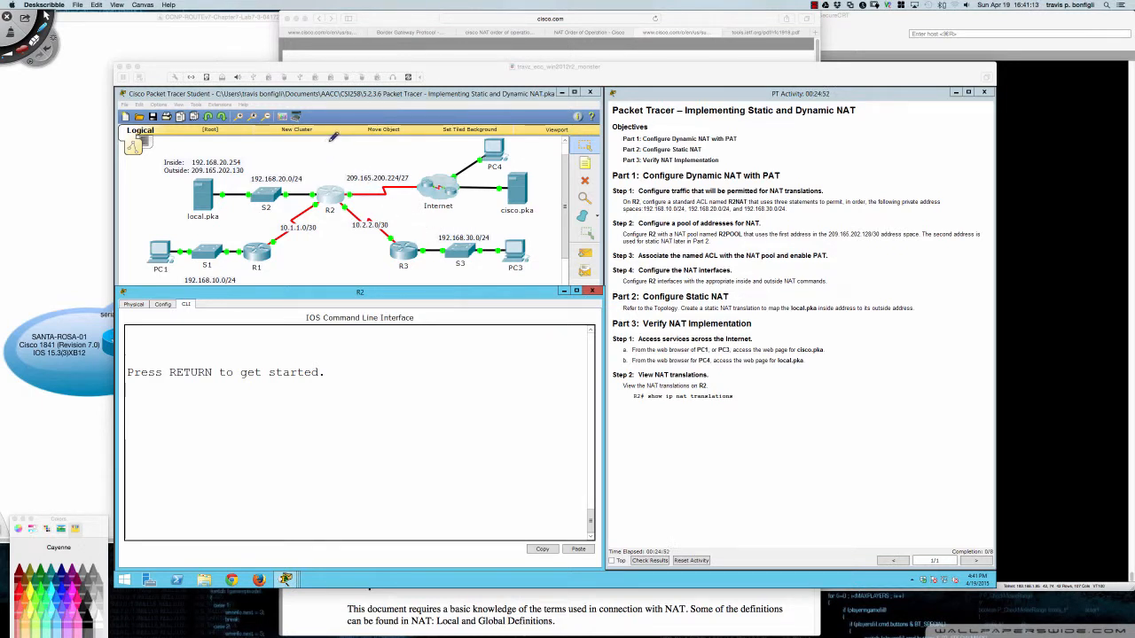
Step: Draw a boundary curve through R2, label the Internet area "inside global", and underline that label and the word Internet
mouse_move(328, 138)
left_mouse_down()
mouse_move(338, 188)
mouse_move(371, 205)
mouse_move(559, 224)
left_mouse_up()
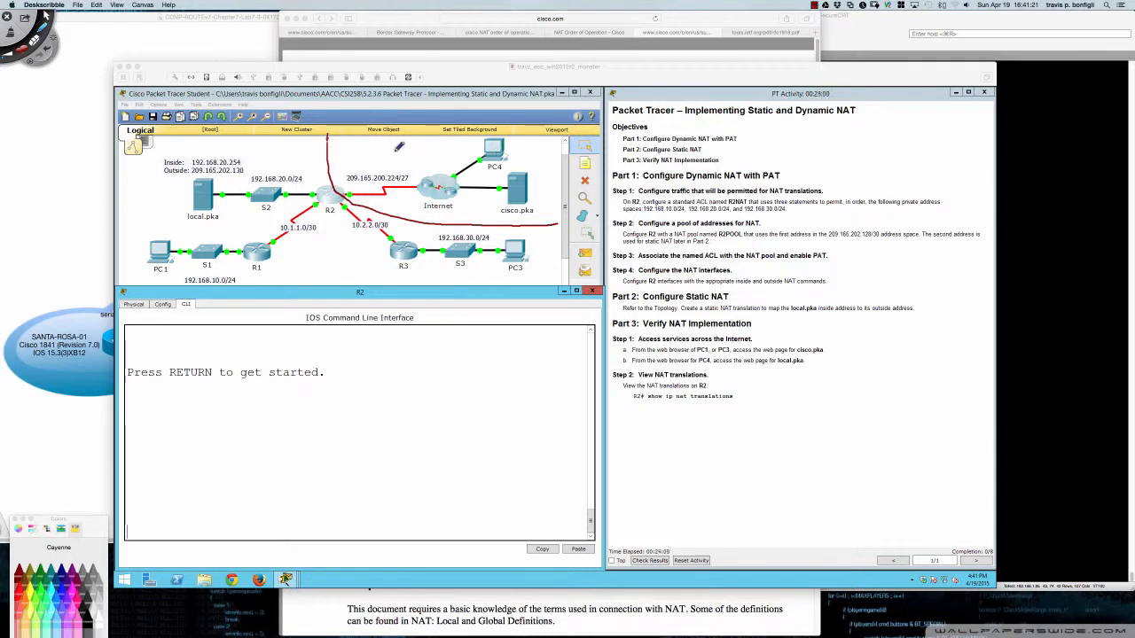
mouse_move(348, 150)
left_mouse_down()
mouse_move(348, 161)
mouse_move(399, 146)
mouse_move(462, 149)
left_mouse_up()
left_click_drag(467, 135, 466, 149)
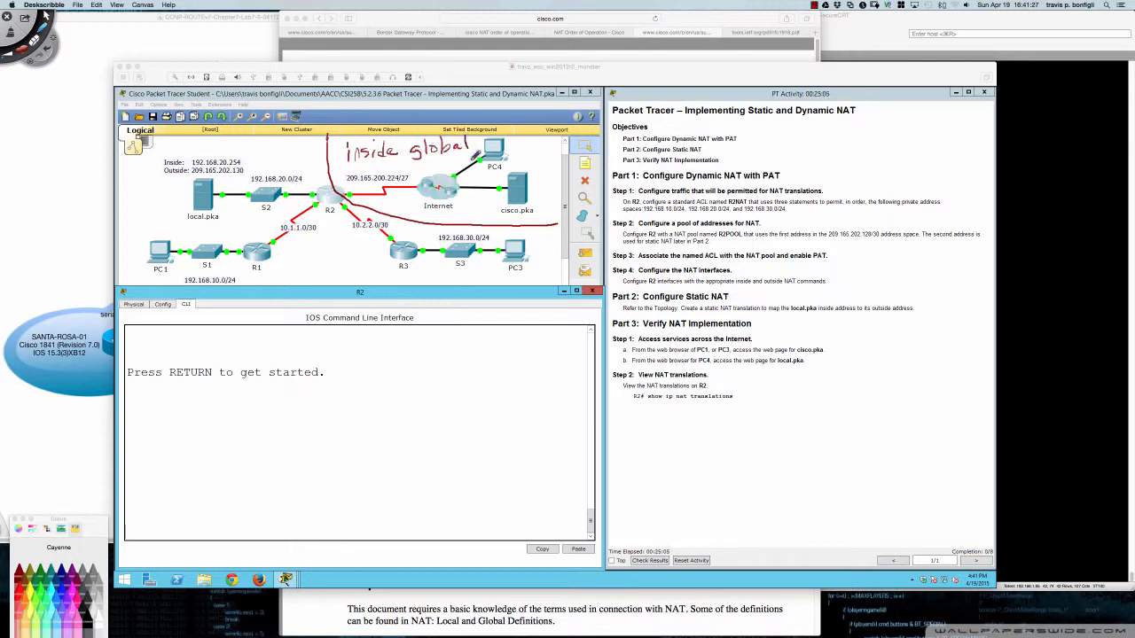
left_click_drag(351, 165, 467, 150)
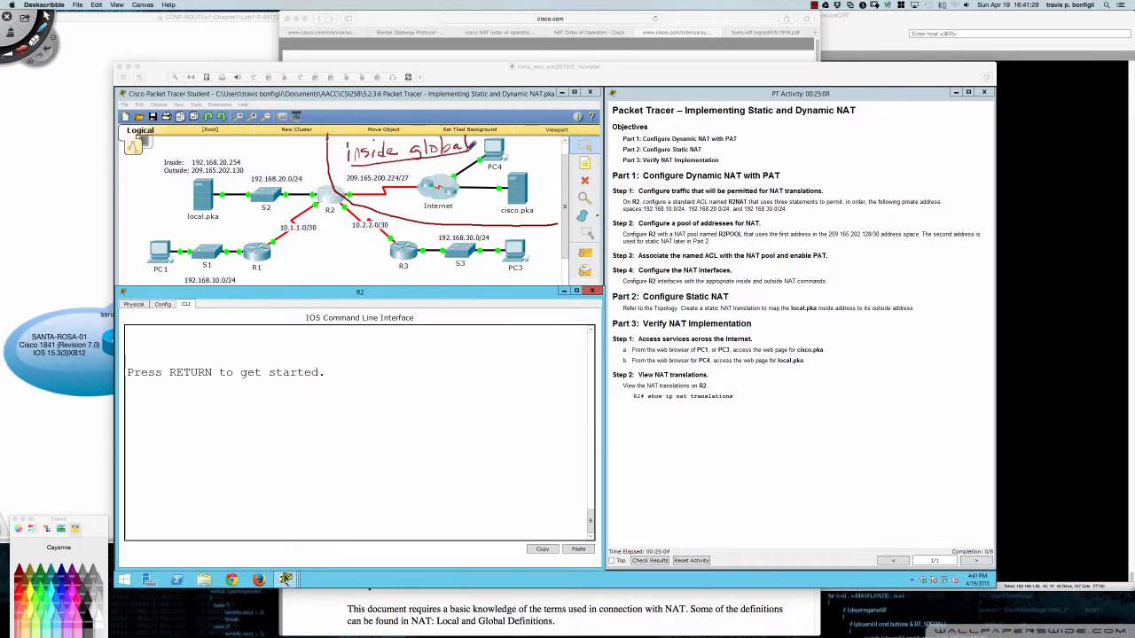
left_click_drag(429, 211, 435, 210)
Step: Write "inside local" between R1 and R3 and underline the 192.168.10.0/24, 192.168.20.0/24 and 192.168.30.0/24 network labels
left_click(296, 262)
mouse_move(298, 267)
left_mouse_down()
mouse_move(296, 276)
mouse_move(397, 261)
left_mouse_up()
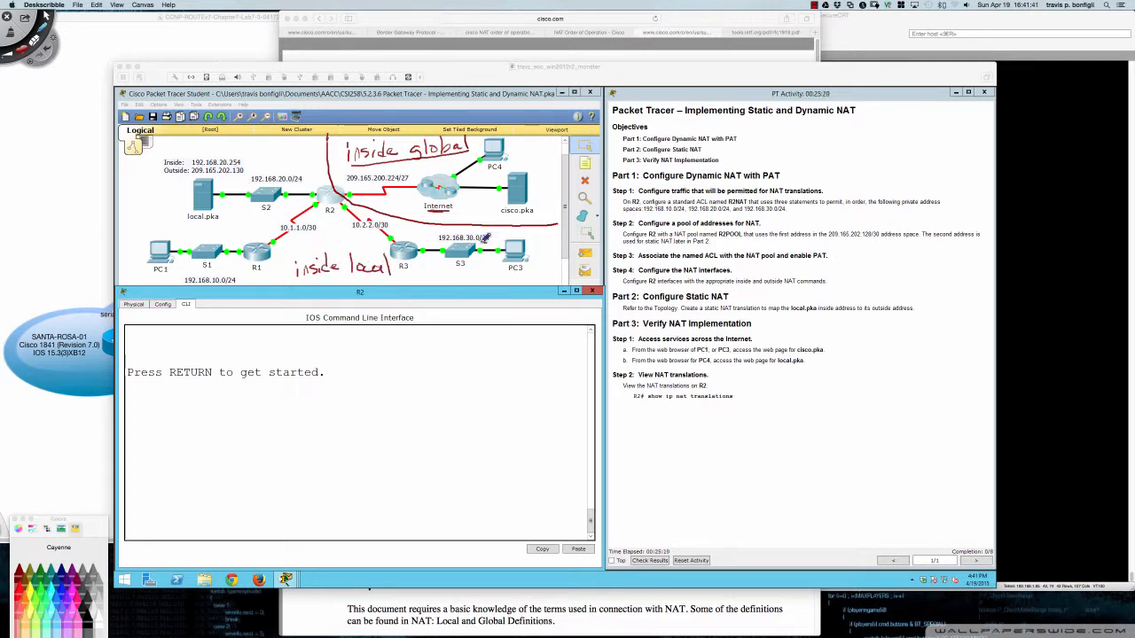
left_click_drag(486, 239, 437, 242)
left_click_drag(238, 282, 184, 284)
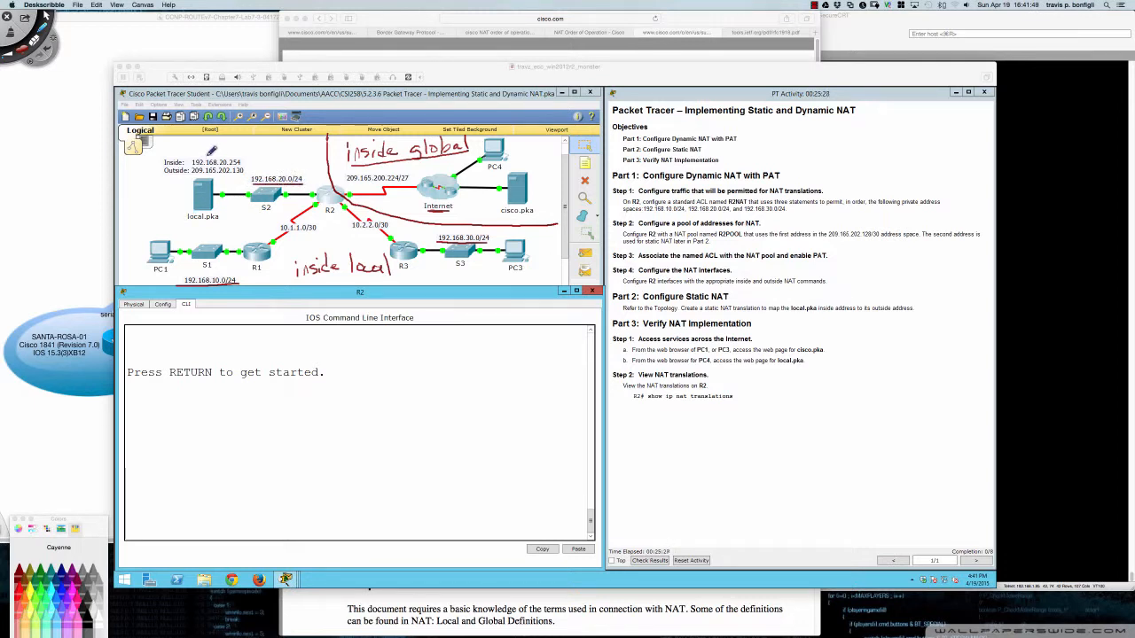
Step: Draw arrows pointing at the inside and outside addresses of local.pka and underline the "inside local" label
left_click_drag(204, 141, 209, 157)
left_click_drag(144, 168, 159, 168)
left_click_drag(153, 171, 159, 168)
left_click_drag(349, 273, 398, 274)
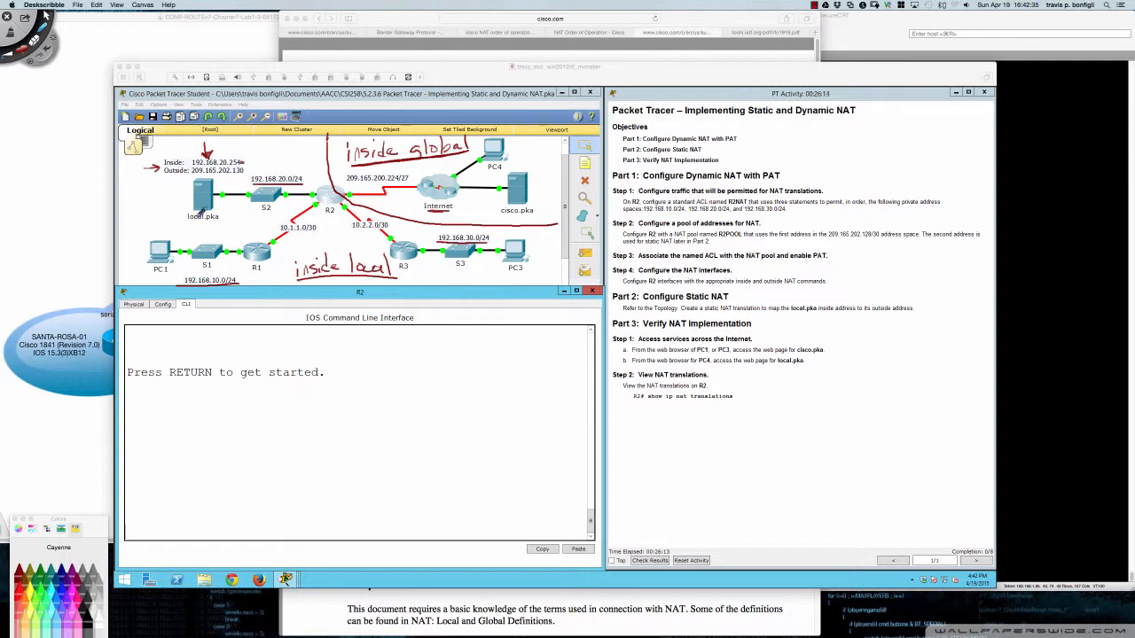
Step: Underline local.pka, PC1 and PC3 in the topology and circle the PC1 and PC3 labels
left_click_drag(186, 218, 216, 217)
left_click_drag(154, 275, 168, 275)
left_click_drag(508, 275, 523, 274)
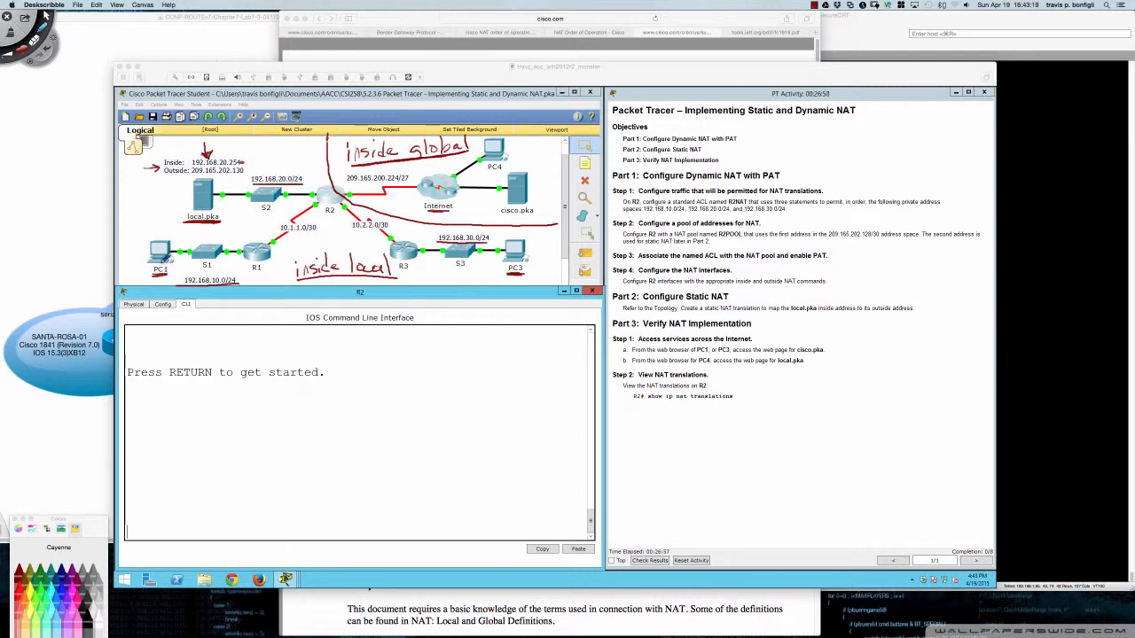
mouse_move(161, 259)
left_mouse_down()
mouse_move(149, 274)
mouse_move(168, 264)
left_mouse_up()
mouse_move(523, 274)
left_mouse_down()
mouse_move(527, 258)
mouse_move(508, 255)
mouse_move(503, 277)
mouse_move(529, 271)
left_mouse_up()
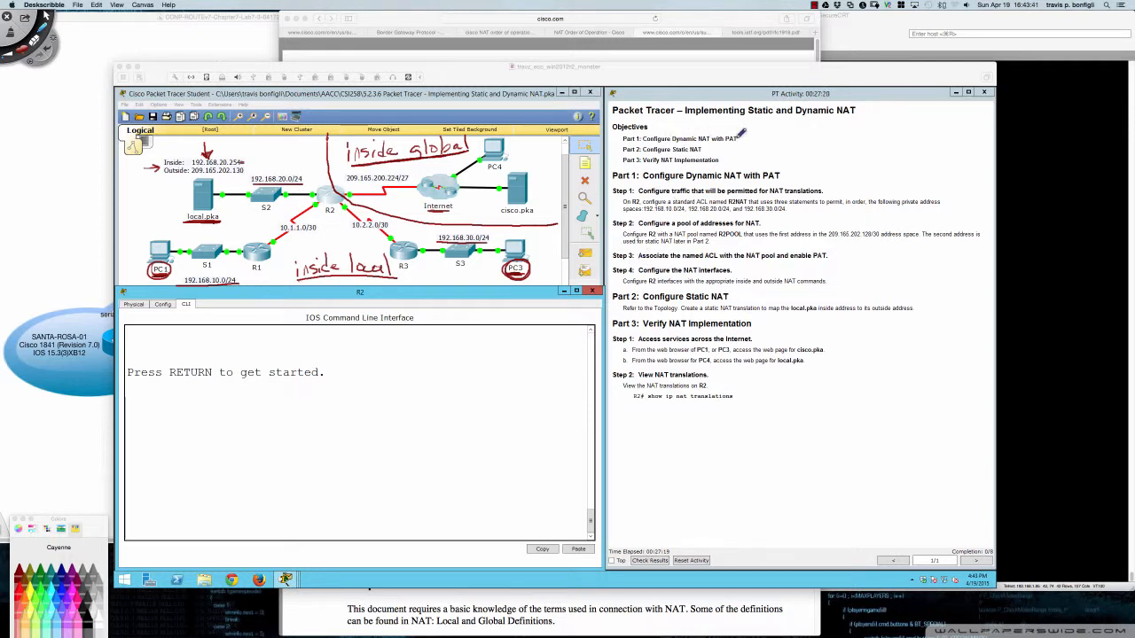
Step: Draw a check mark beside each of the three listed lab objectives
left_click_drag(740, 139, 753, 133)
left_click_drag(702, 148, 714, 145)
left_click_drag(719, 160, 731, 153)
Step: Start the console session on R2 and enter privileged EXEC mode with the enable command
left_click(462, 329)
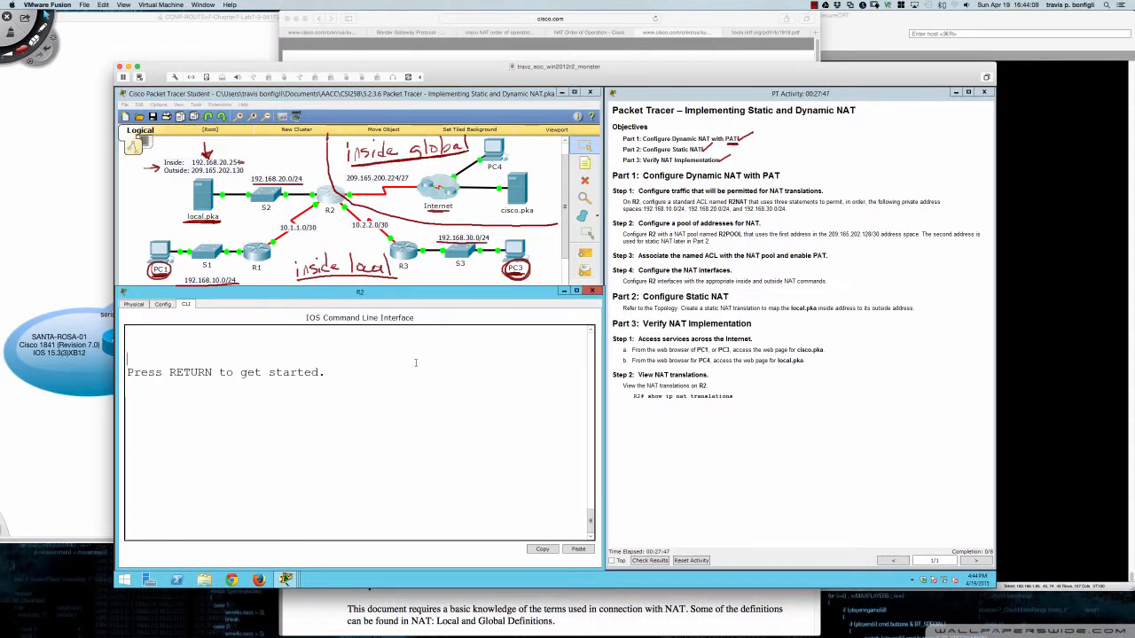
key("Return")
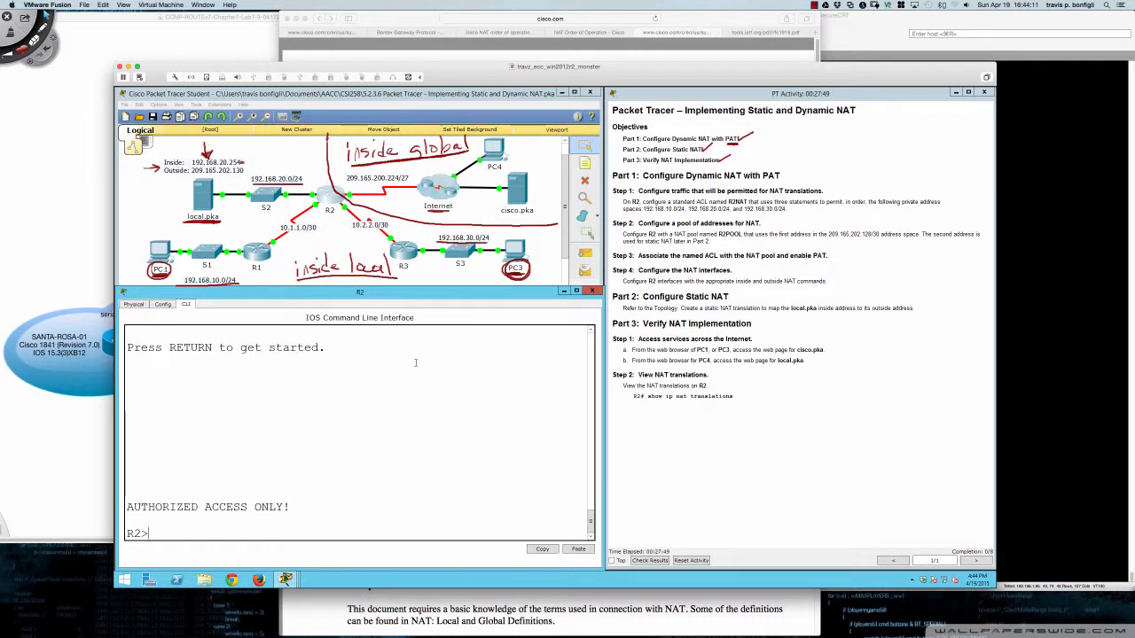
key("Return")
key("Return")
key("Return")
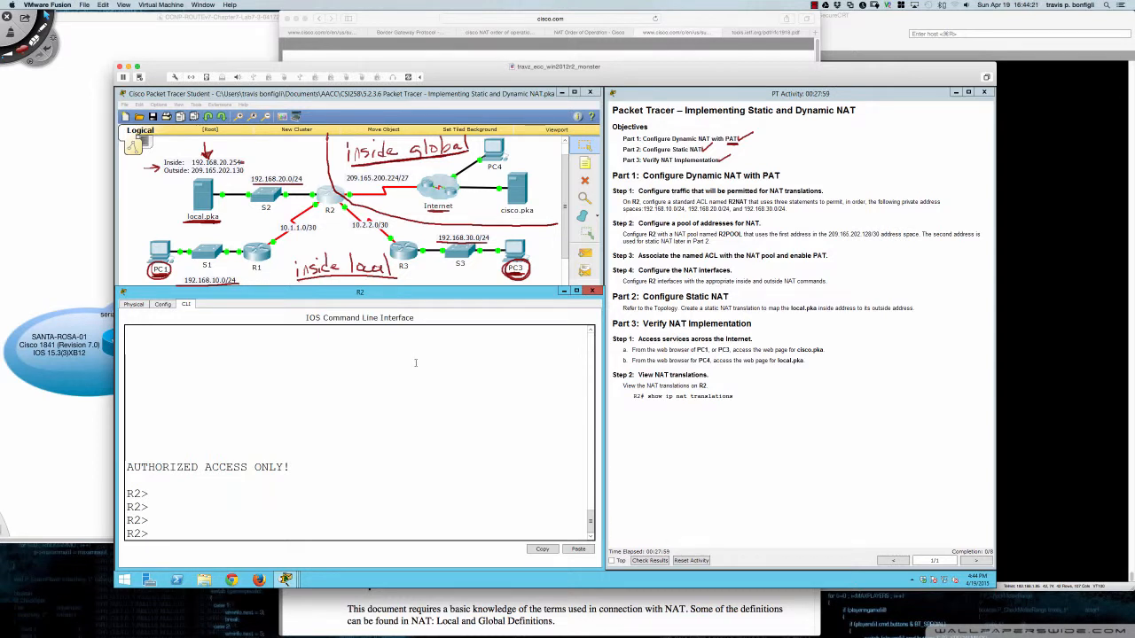
type("en")
key("Tab")
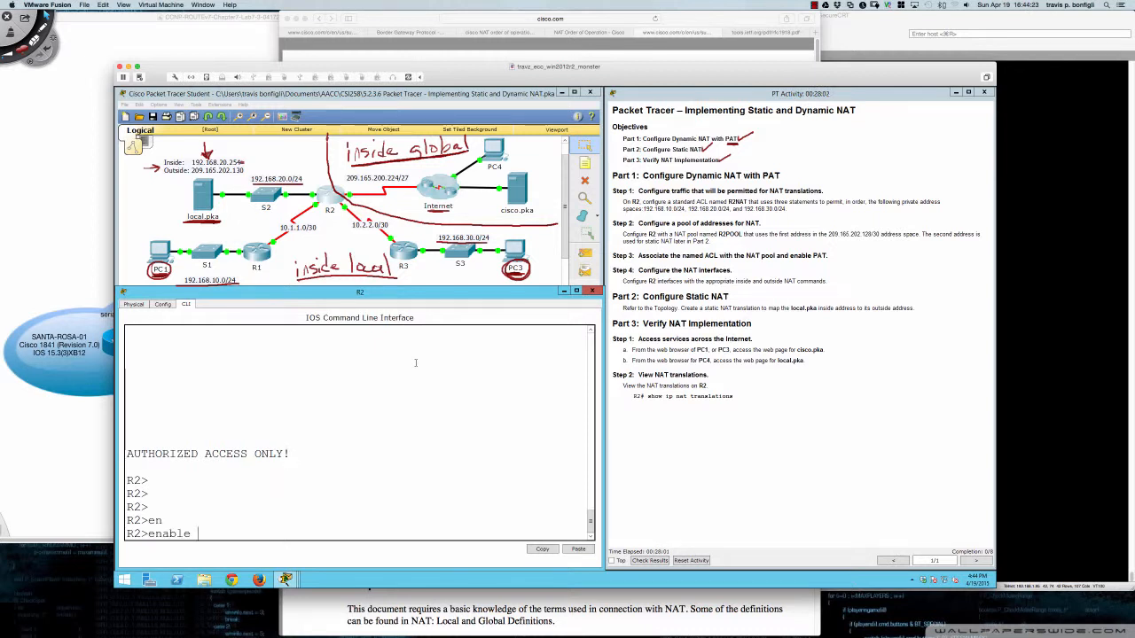
key("Return")
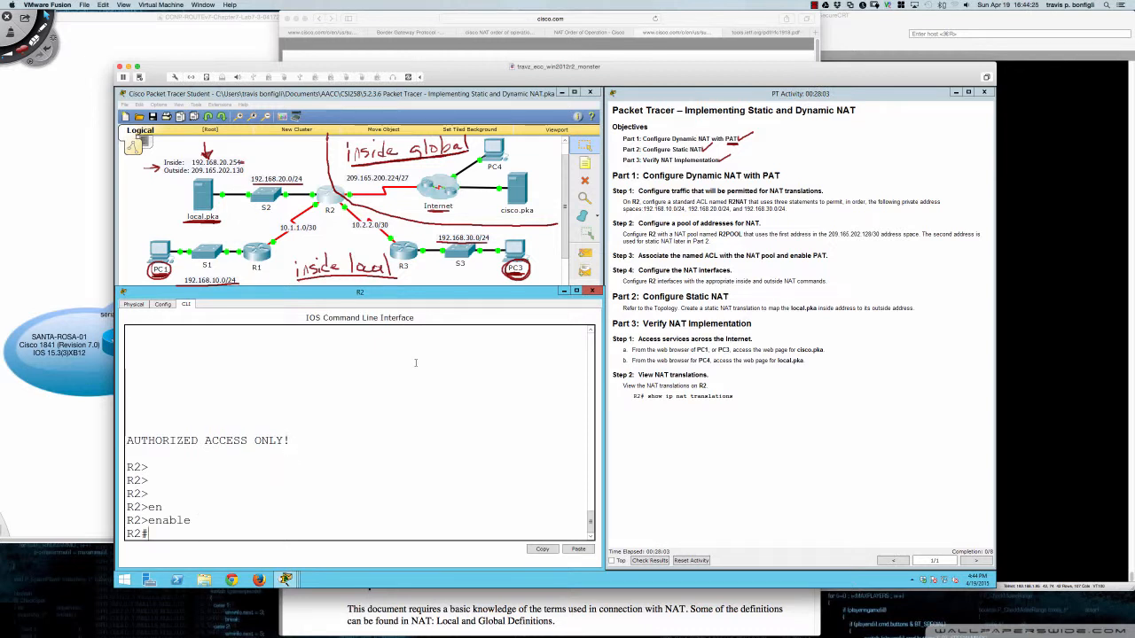
Step: Enter global configuration mode on R2 with configure terminal
type("conf")
key("Tab")
type("t")
key("Tab")
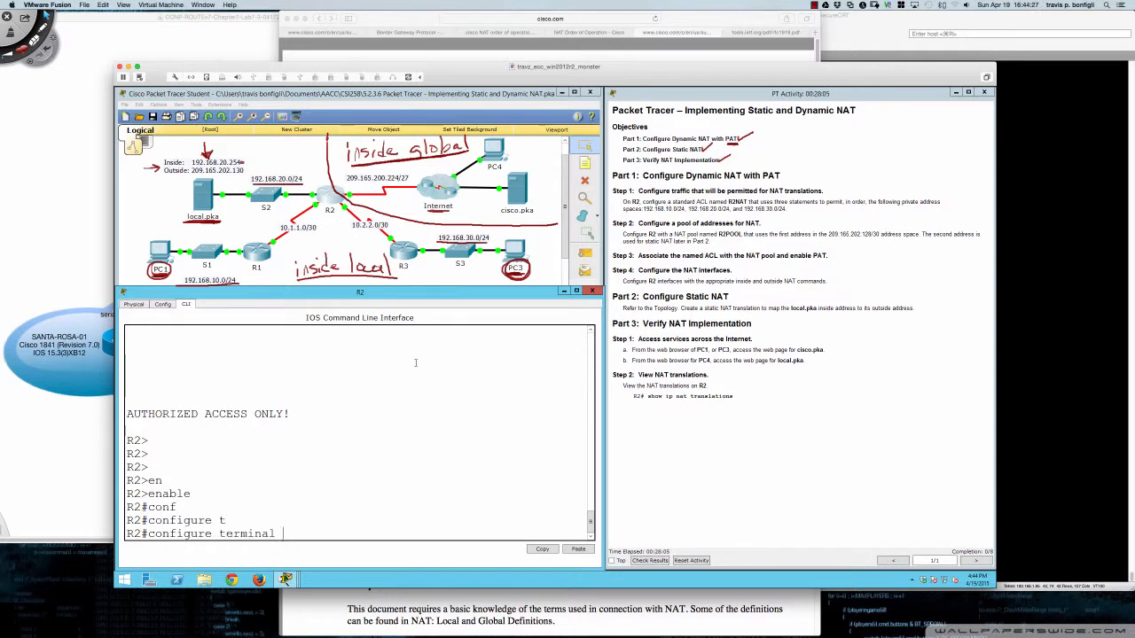
key("Return")
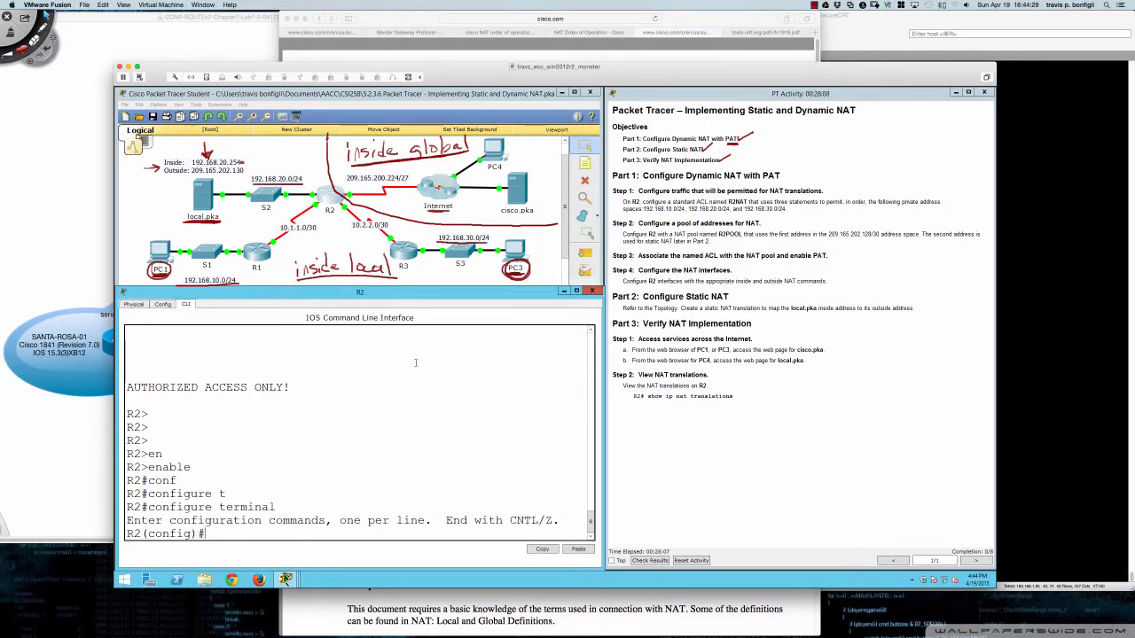
key("Return")
key("Return")
Step: Add the statement access-list 1 permit 192.168.10.0 0.0.0.255 on R2
type("access")
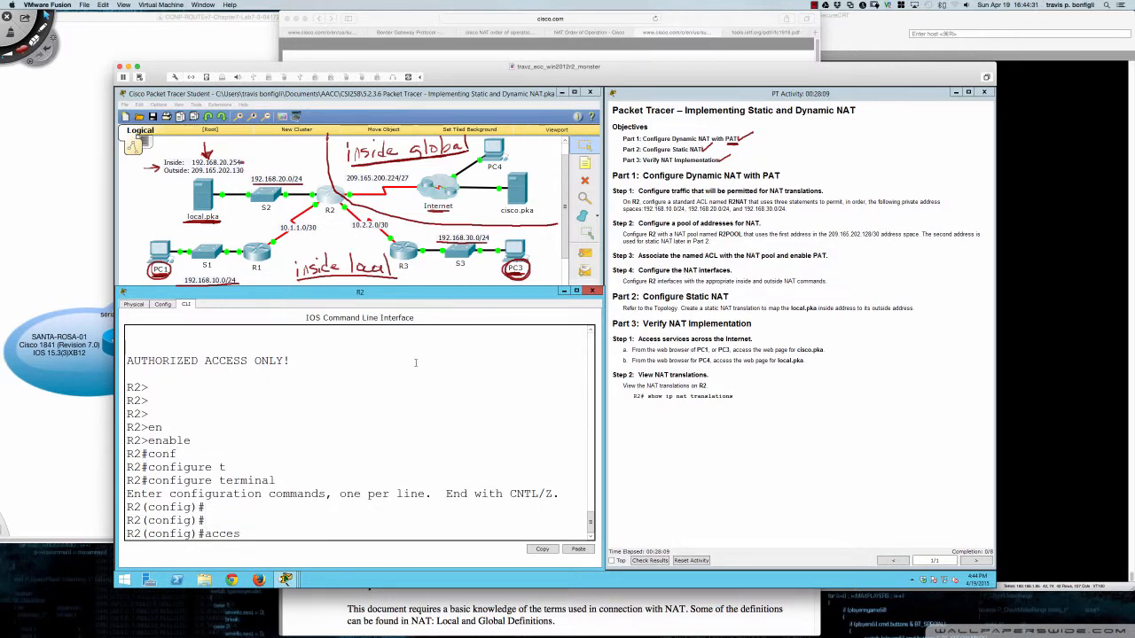
key("Tab")
type("1 ")
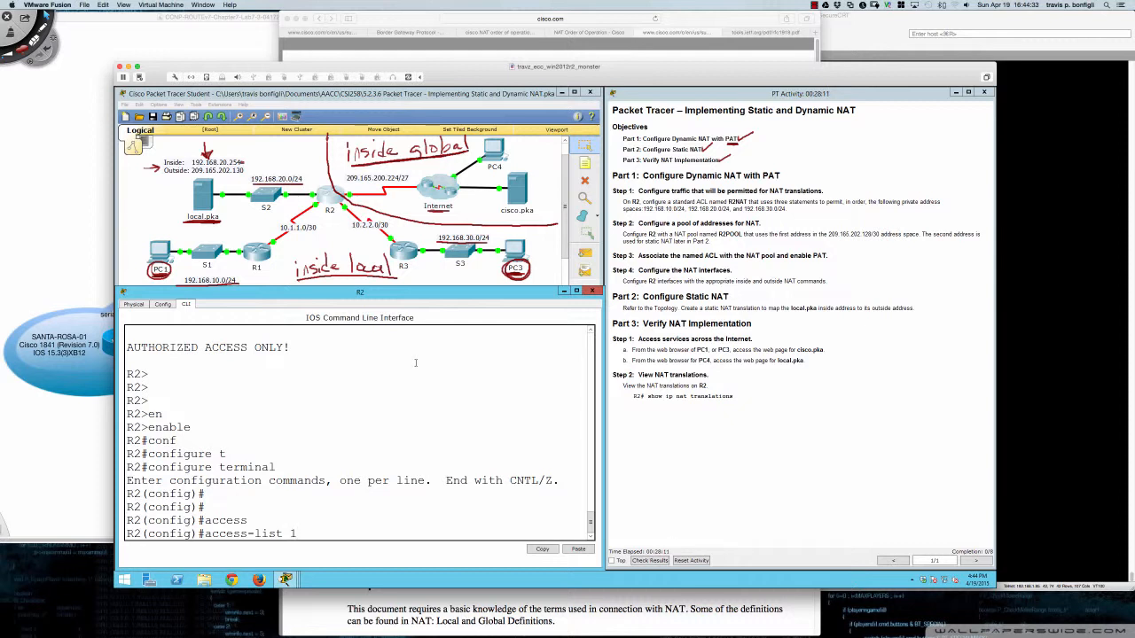
type("permit 192.168.10.0 0.0.")
key("BackSpace")
type("255")
key("Return")
Step: Reuse the previous access-list 1 statement to permit 192.168.20.0 0.0.0.255
key("Up")
key("Left")
key("Left")
key("Left")
key("Left")
key("Left")
key("Left")
key("Left")
key("Left")
key("Left")
key("Left")
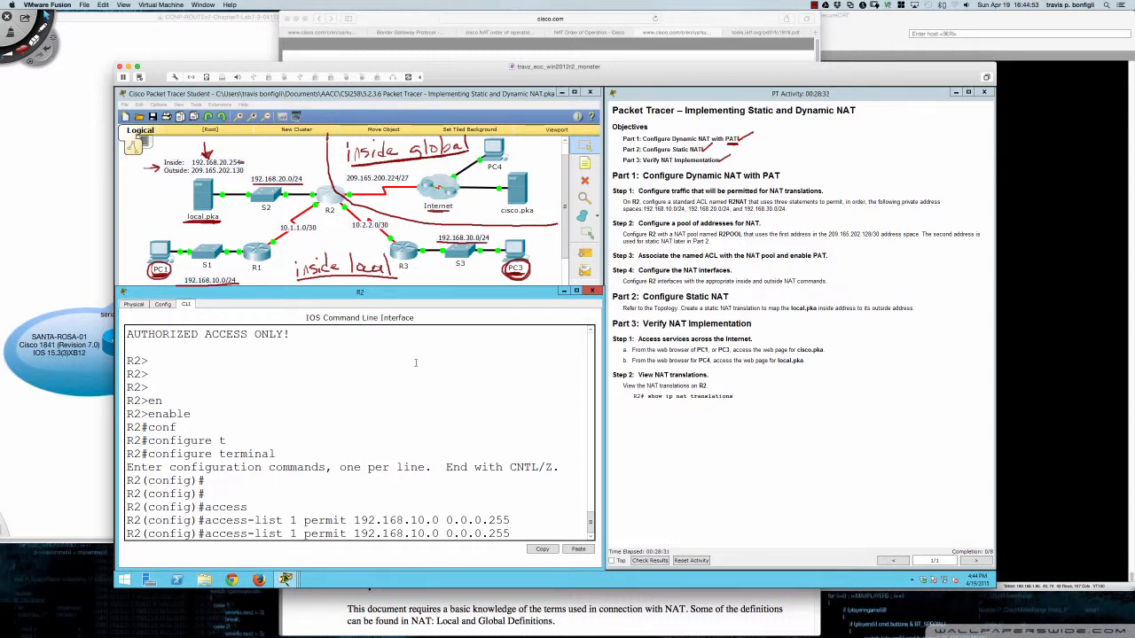
key("BackSpace")
type("2")
key("Return")
Step: Reuse the access-list 1 statement once more to permit 192.168.30.0 0.0.0.255
key("Up")
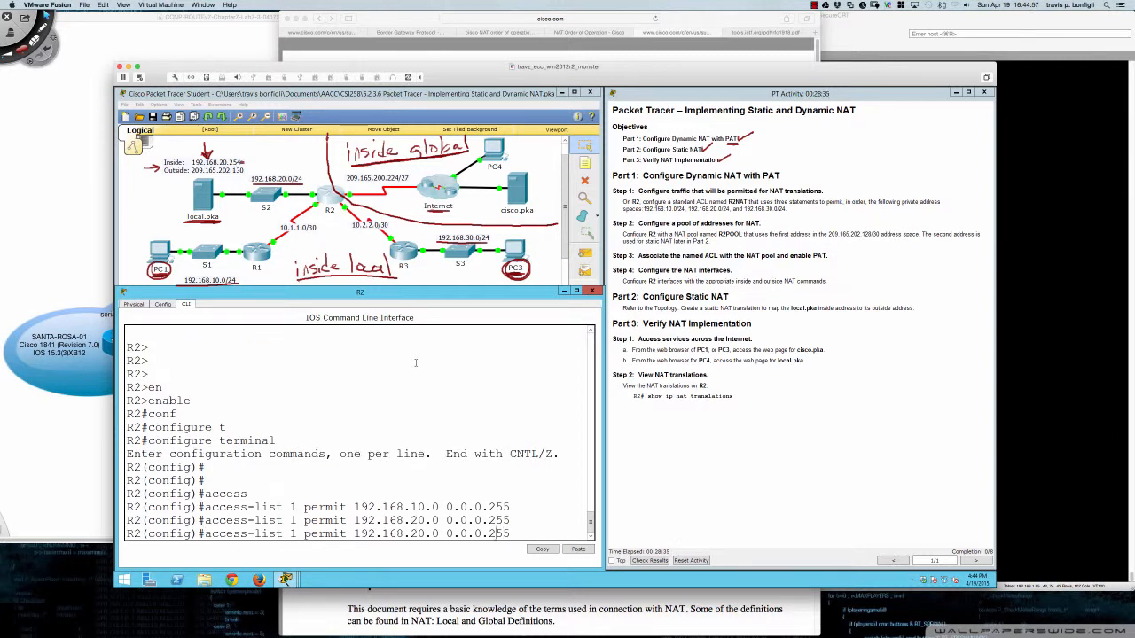
key("BackSpace")
type("3")
key("Return")
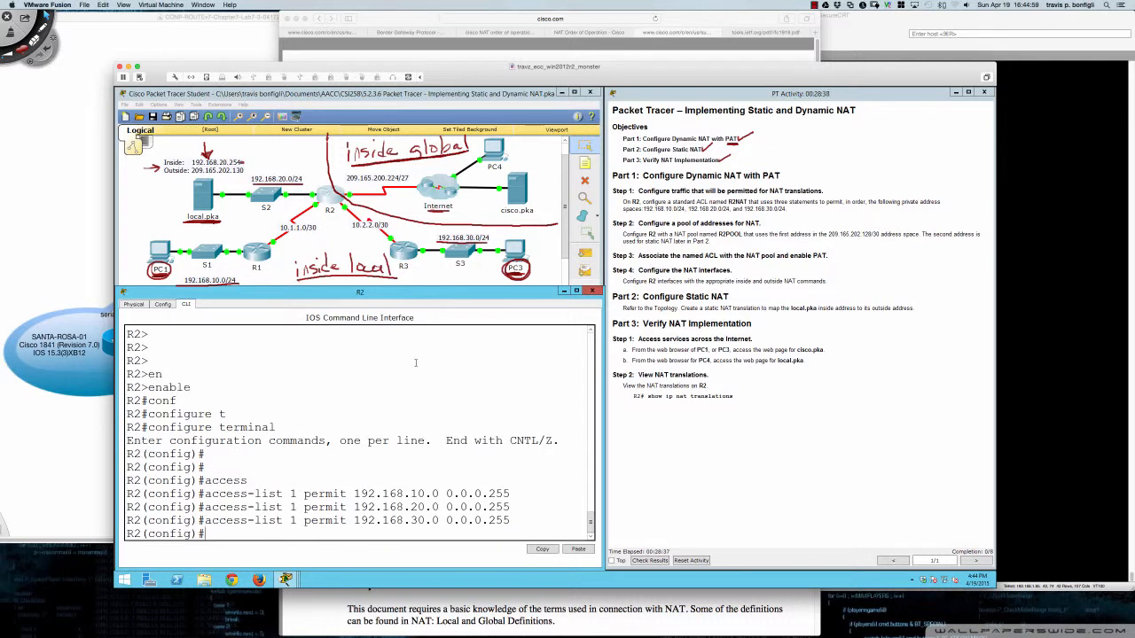
Step: Display R2's access lists from configuration mode with do sh access-list
type("do sh access-list")
key("Tab")
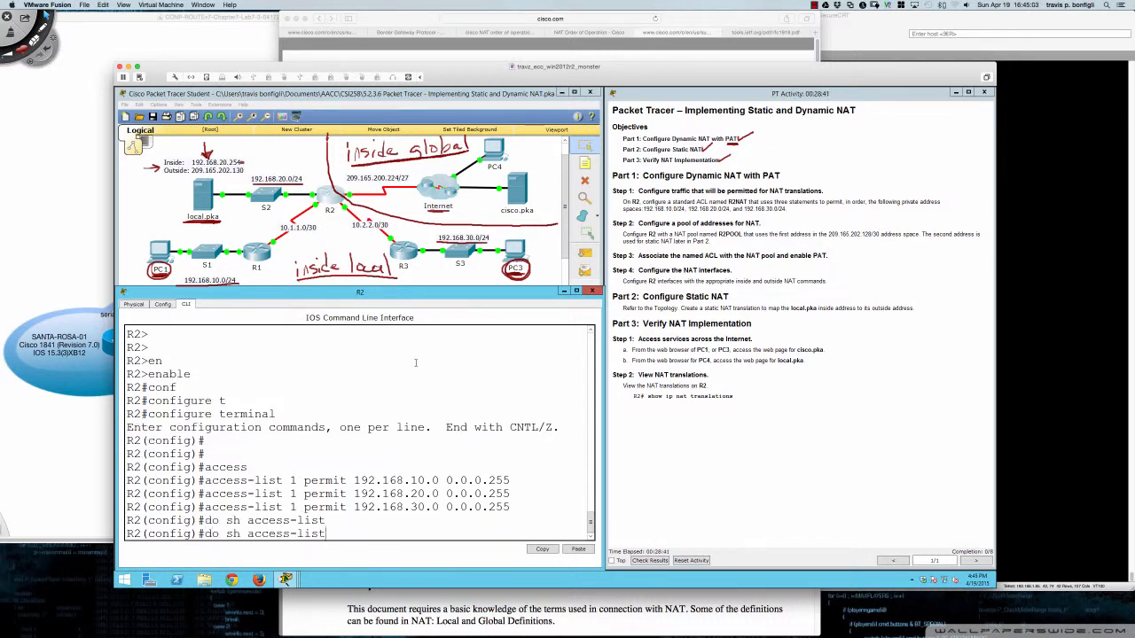
key("Return")
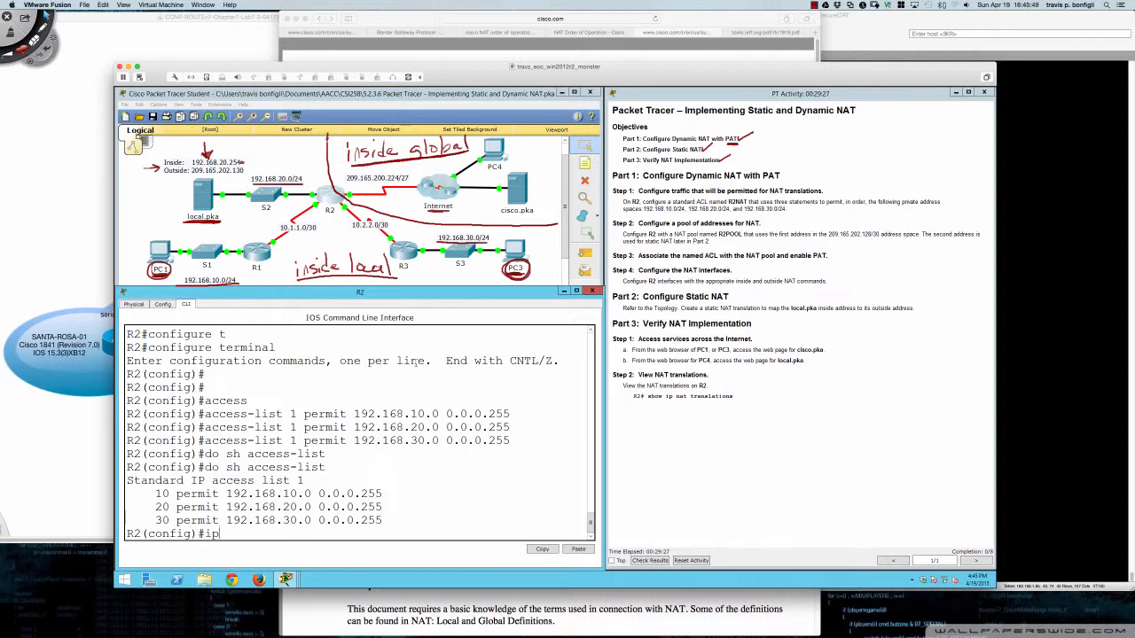
Step: Begin an ip nat pool command, look up its expected argument, and enter R2POOL as the pool name
type("nat poo")
key("Tab")
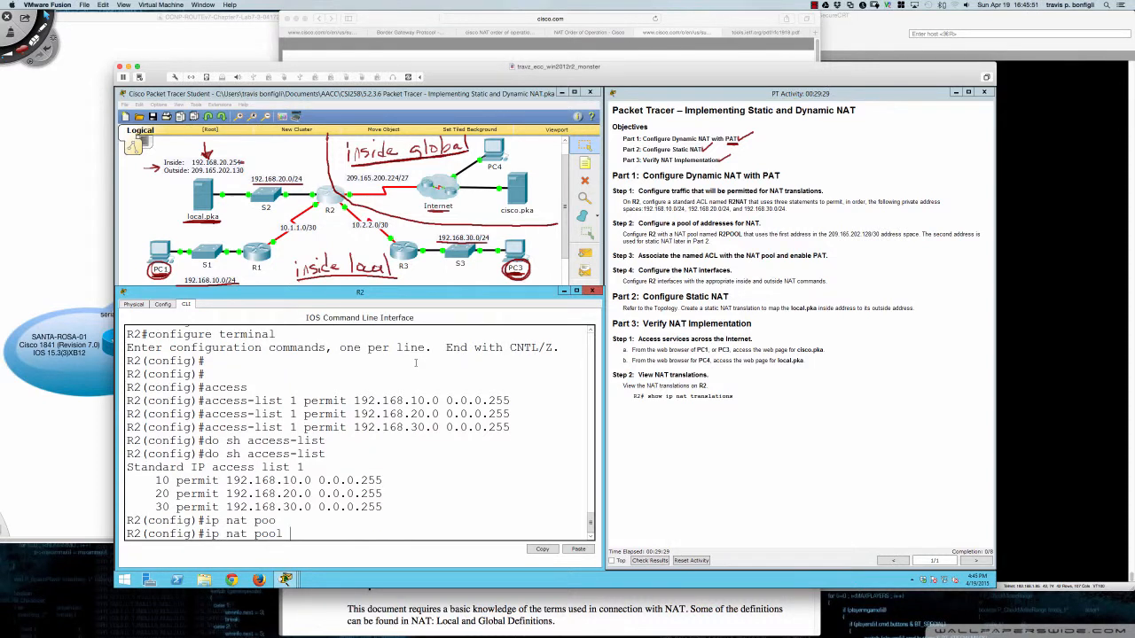
type("?")
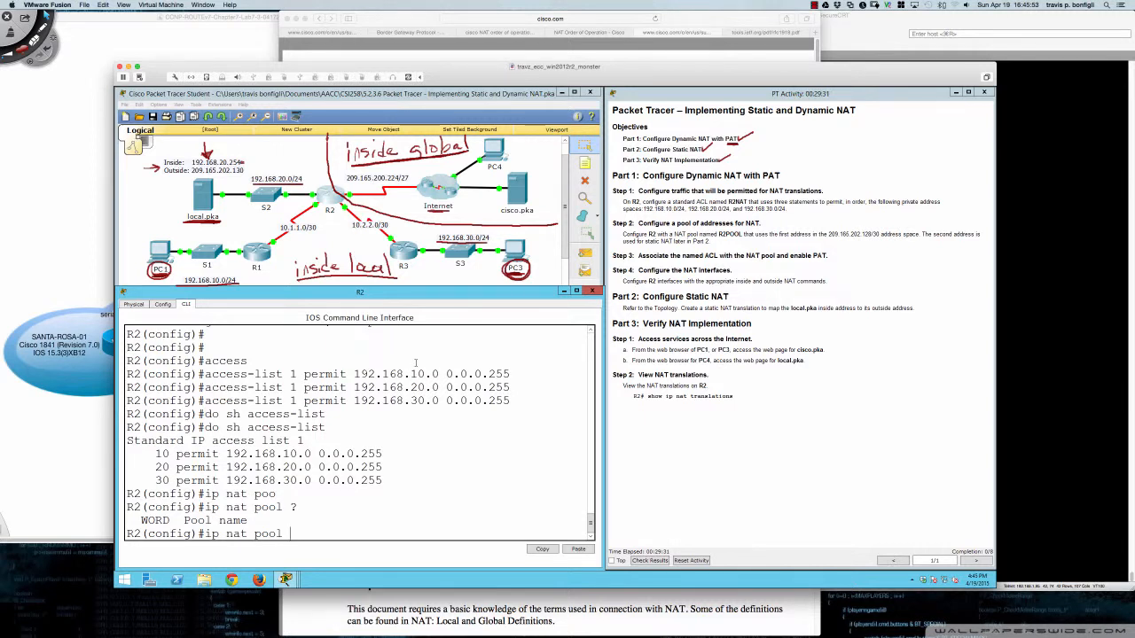
type("R2POOL")
Step: Switch to Deskscribble, underline the /30 prefix and write .196 NET ID, .197, .198 and .199 BCAST beside the instructions
key("super+Tab")
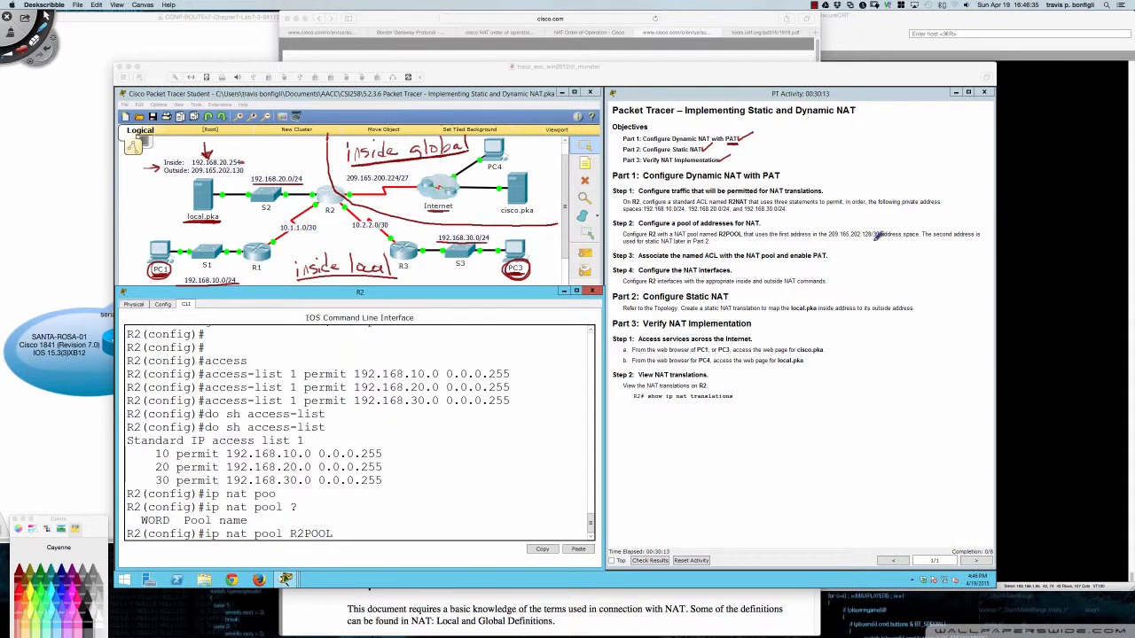
left_click_drag(869, 238, 881, 237)
left_click_drag(925, 136, 950, 136)
left_click_drag(925, 156, 931, 156)
mouse_move(938, 149)
left_mouse_down()
mouse_move(937, 160)
mouse_move(952, 161)
mouse_move(930, 175)
mouse_move(948, 178)
mouse_move(937, 194)
mouse_move(984, 192)
mouse_move(1005, 173)
mouse_move(1016, 186)
mouse_move(1019, 175)
left_mouse_up()
mouse_move(958, 131)
left_mouse_down()
mouse_move(991, 128)
mouse_move(985, 138)
mouse_move(1009, 126)
left_mouse_up()
left_click_drag(1013, 126, 1009, 137)
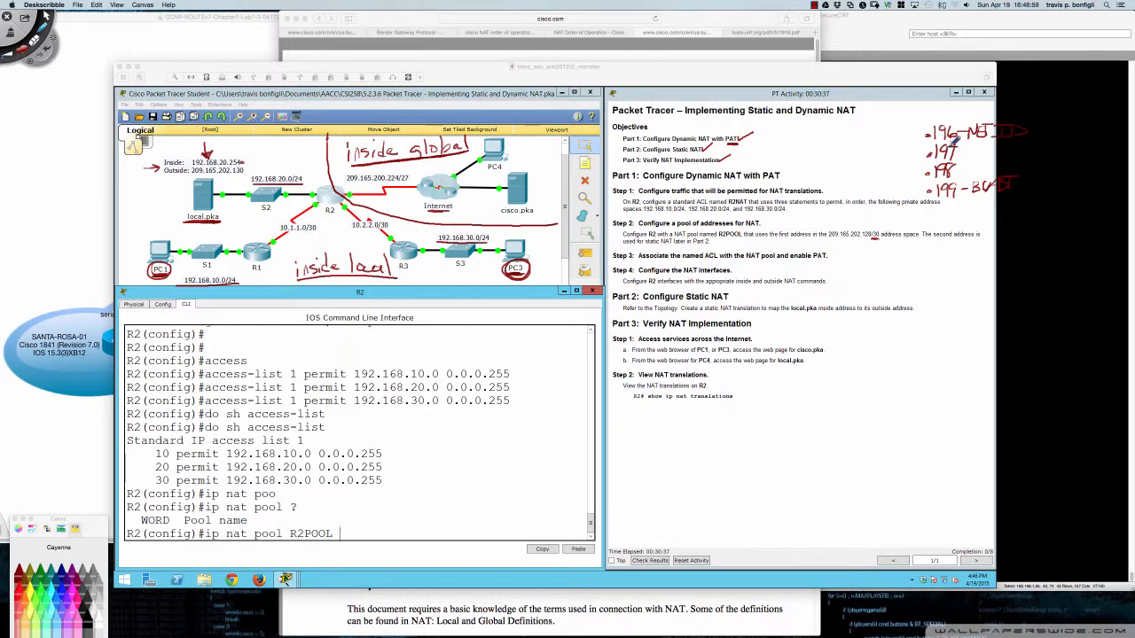
Step: Circle the usable addresses .197 and .198 and draw arrows to .196 and .199
mouse_move(955, 133)
left_mouse_down()
mouse_move(926, 136)
mouse_move(917, 171)
mouse_move(952, 177)
mouse_move(979, 159)
mouse_move(954, 135)
mouse_move(934, 135)
left_mouse_up()
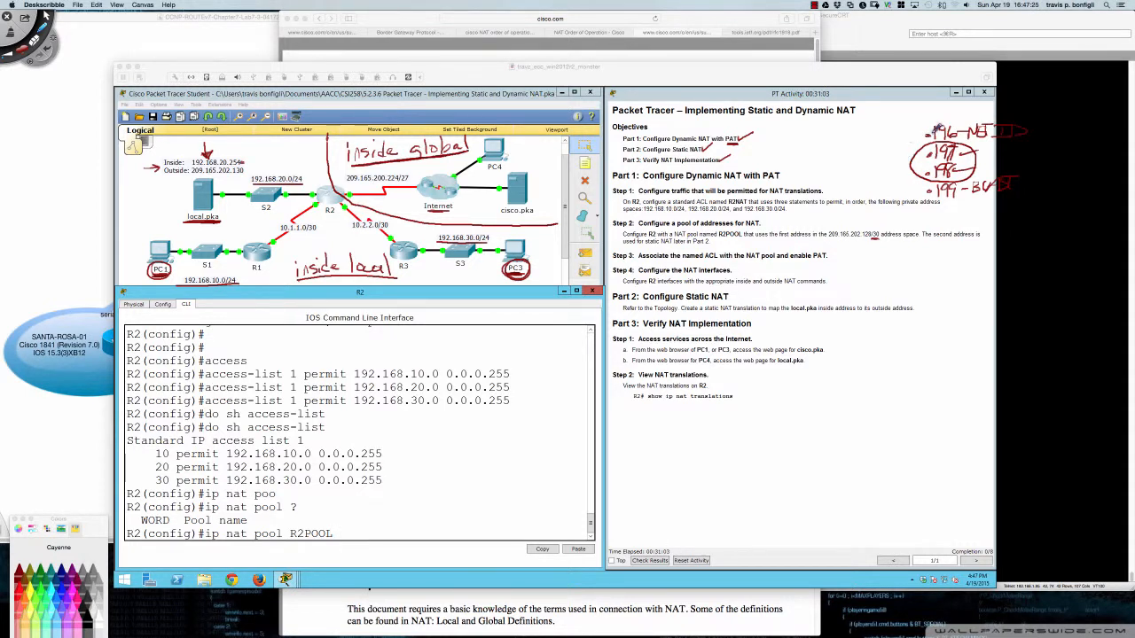
left_click_drag(898, 133, 928, 131)
left_click_drag(900, 189, 928, 188)
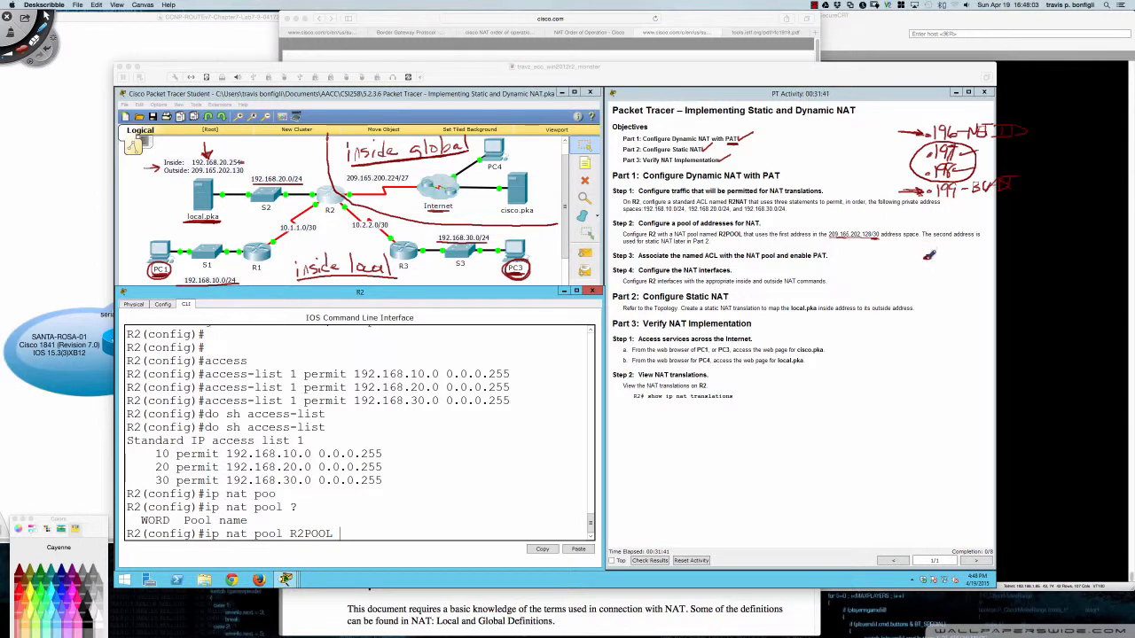
Step: Write the pool's address breakdown as .128 NET ID, .129, .130 and .131 BCAST, circling .129 and .130
mouse_move(928, 255)
left_mouse_down()
mouse_move(986, 256)
mouse_move(998, 241)
mouse_move(1019, 254)
left_mouse_up()
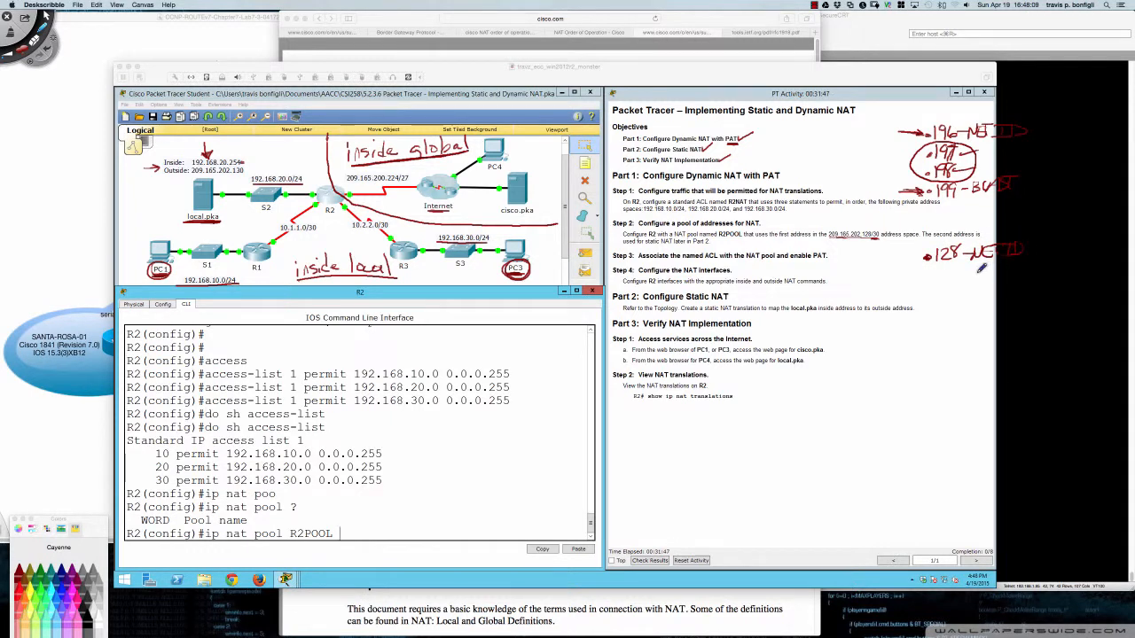
mouse_move(927, 274)
left_mouse_down()
mouse_move(961, 263)
mouse_move(942, 294)
mouse_move(961, 293)
left_mouse_up()
left_click(929, 290)
mouse_move(952, 256)
left_mouse_down()
mouse_move(919, 282)
mouse_move(961, 303)
mouse_move(977, 266)
mouse_move(963, 257)
left_mouse_up()
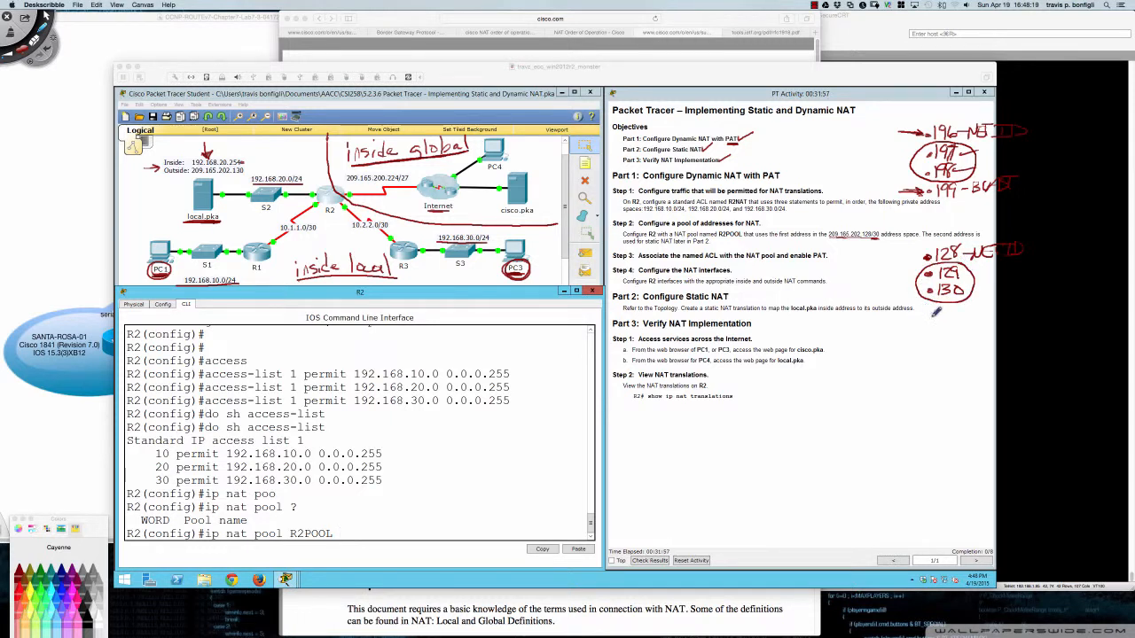
mouse_move(934, 316)
left_mouse_down()
mouse_move(1030, 308)
mouse_move(1036, 296)
left_mouse_up()
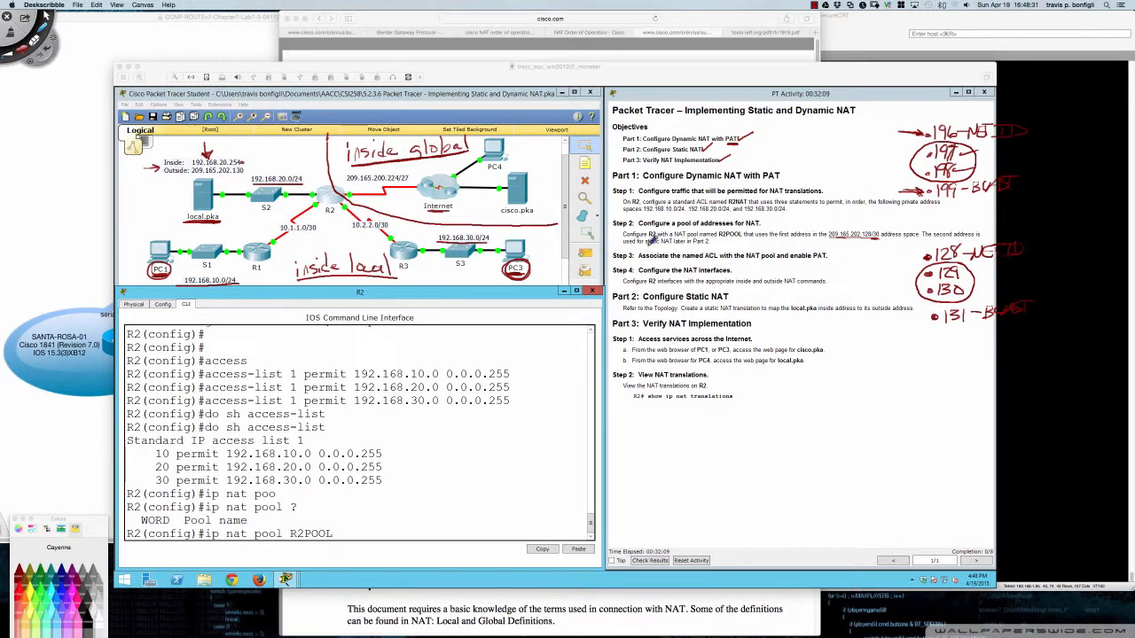
Step: Underline "static NAT later in Part 2" in the instructions and draw an arrow to address .129
left_click_drag(647, 243, 709, 244)
left_click_drag(874, 273, 940, 272)
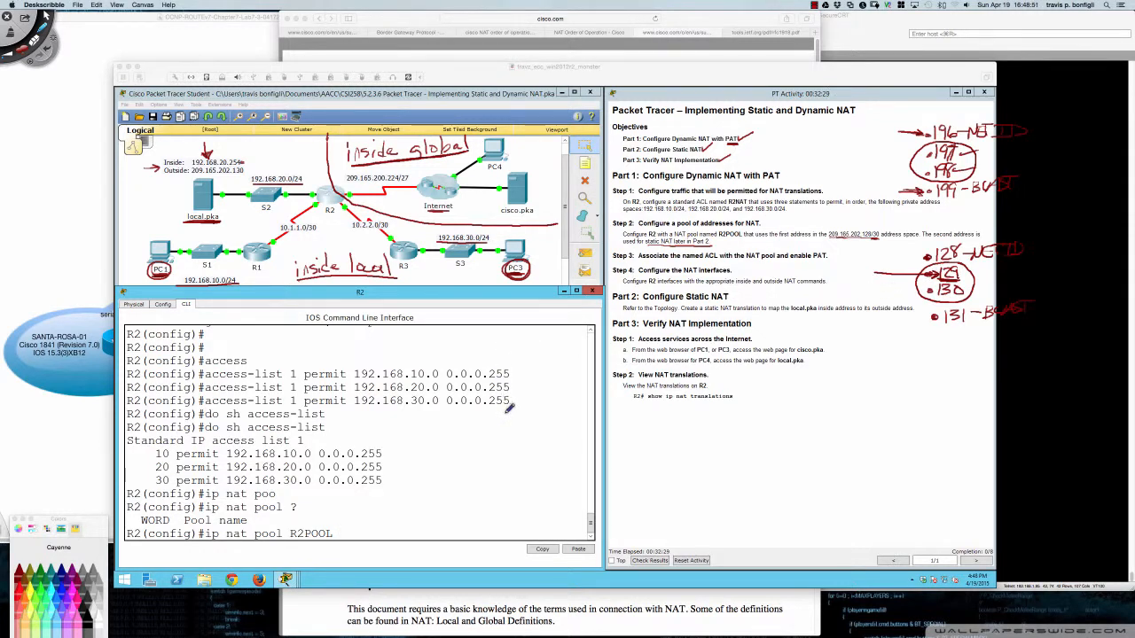
Step: Switch back to the R2 console and draft ip nat pool R2POOL 209.165.202.128 209.165.202.131 netmask 255.255.255.252, checking the syntax help
key("Escape")
left_click(537, 433)
left_click(528, 440)
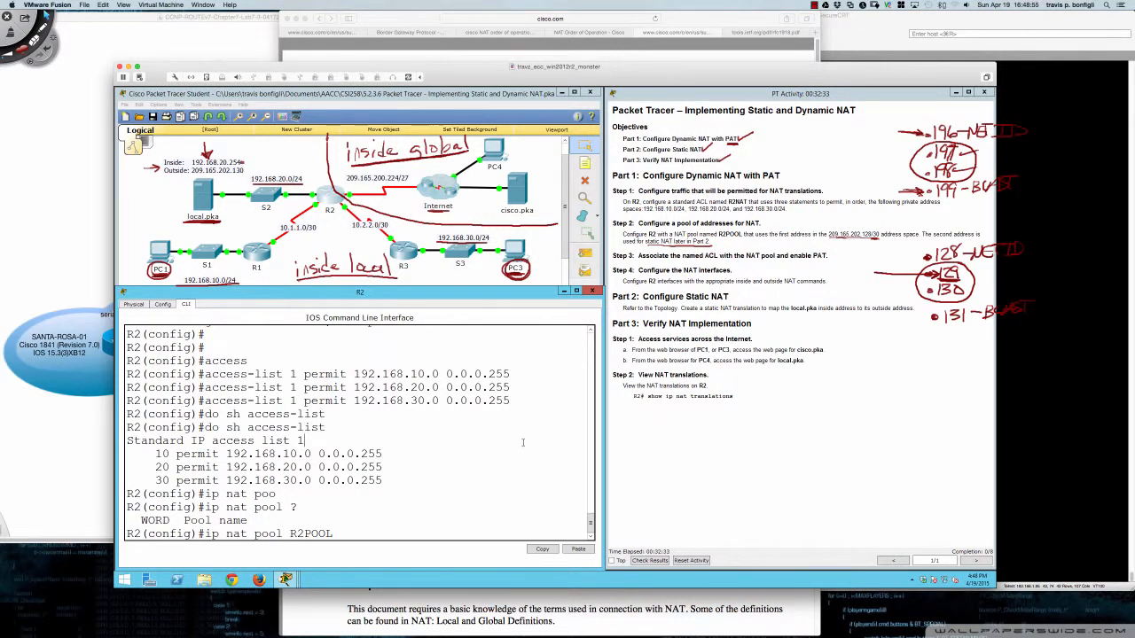
type("?")
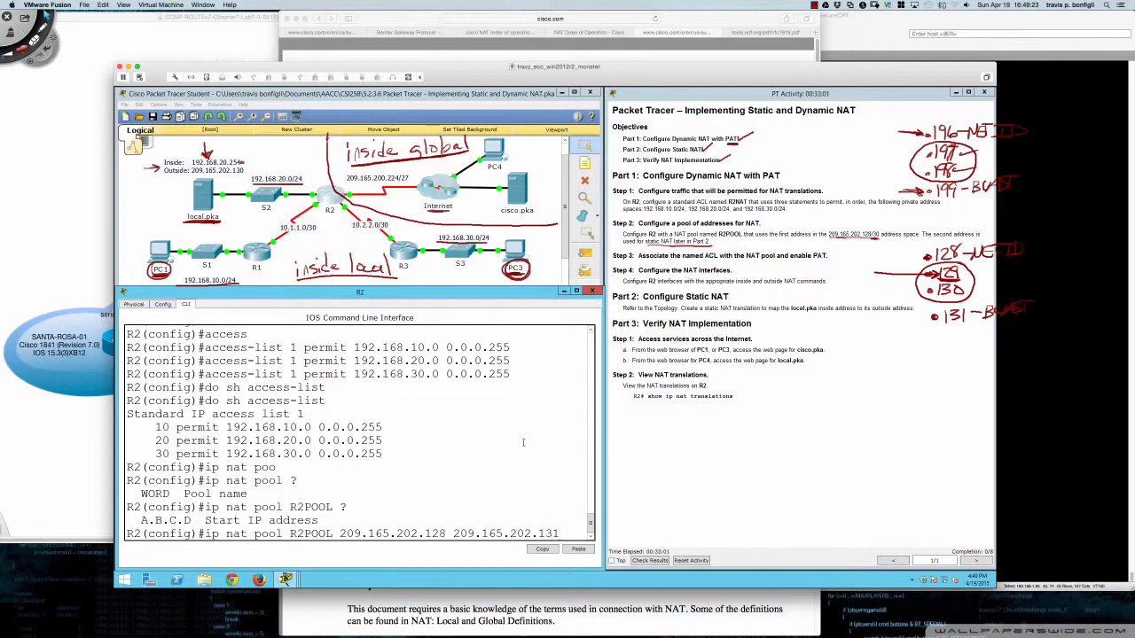
type("net")
key("Tab")
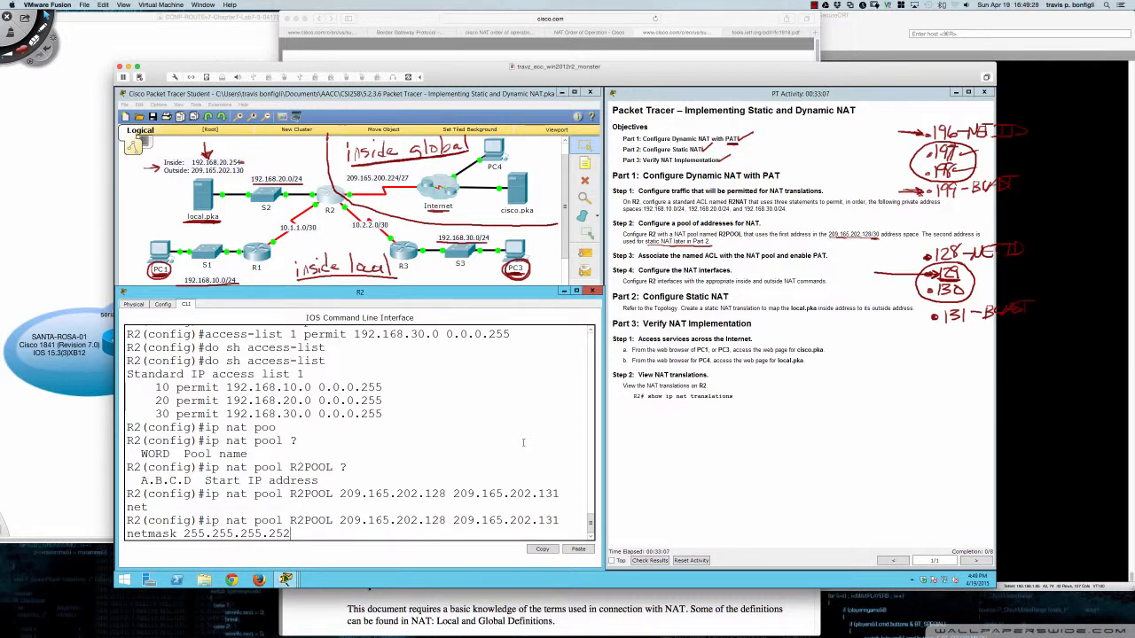
Step: Switch to Deskscribble, underline both pool addresses in the drafted command and label them NET ID and BCAST
key("alt+Tab")
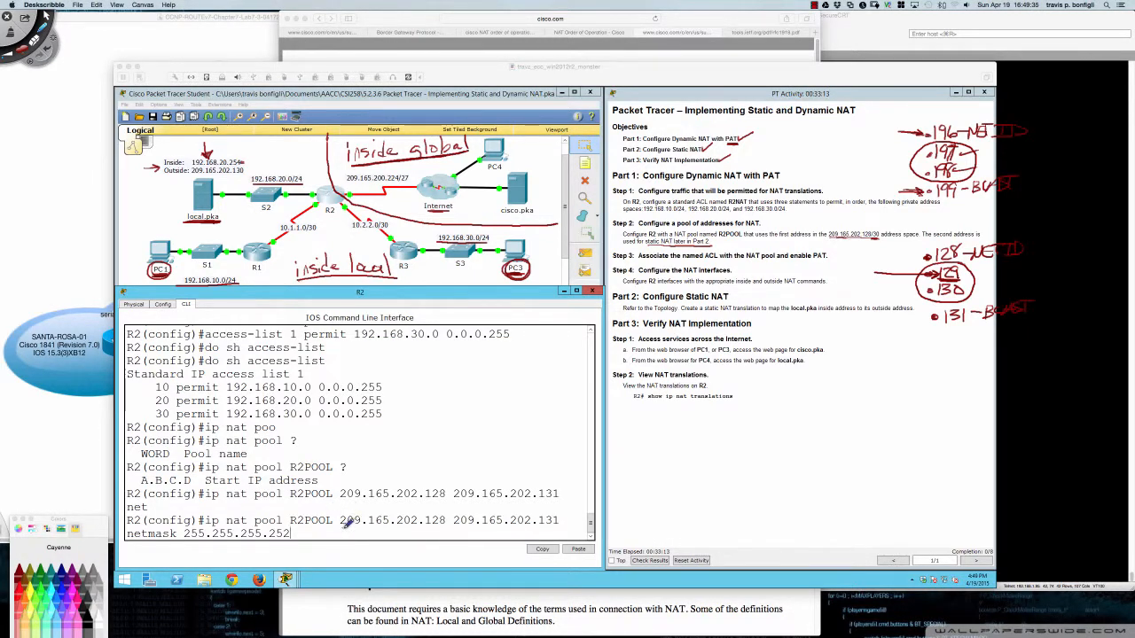
left_click_drag(340, 527, 560, 526)
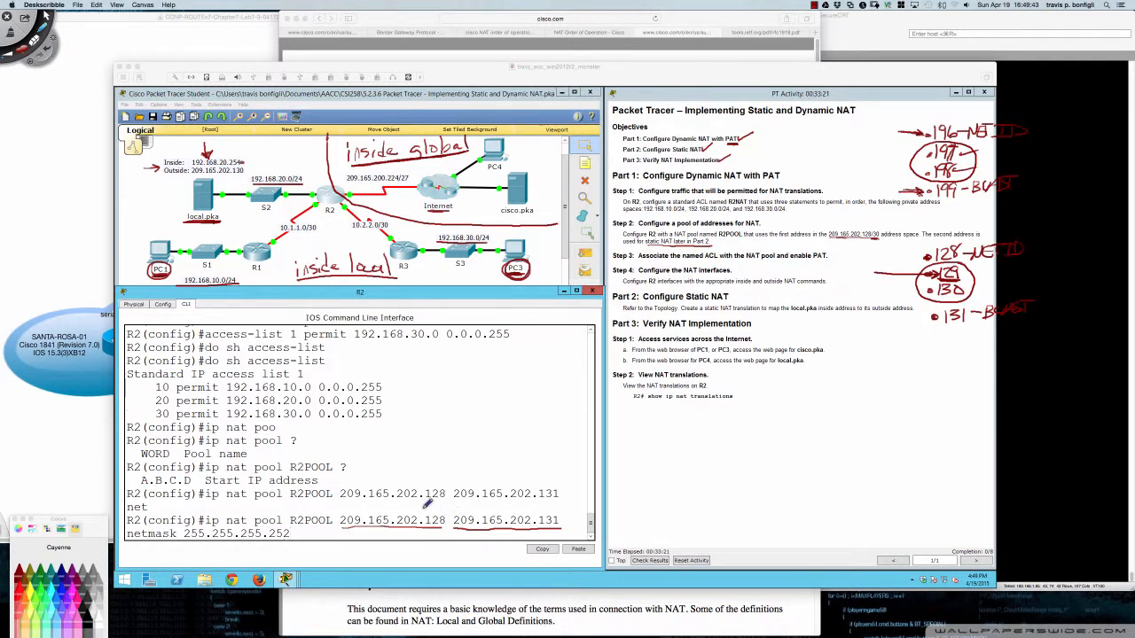
left_click_drag(421, 511, 461, 502)
left_click_drag(537, 507, 567, 502)
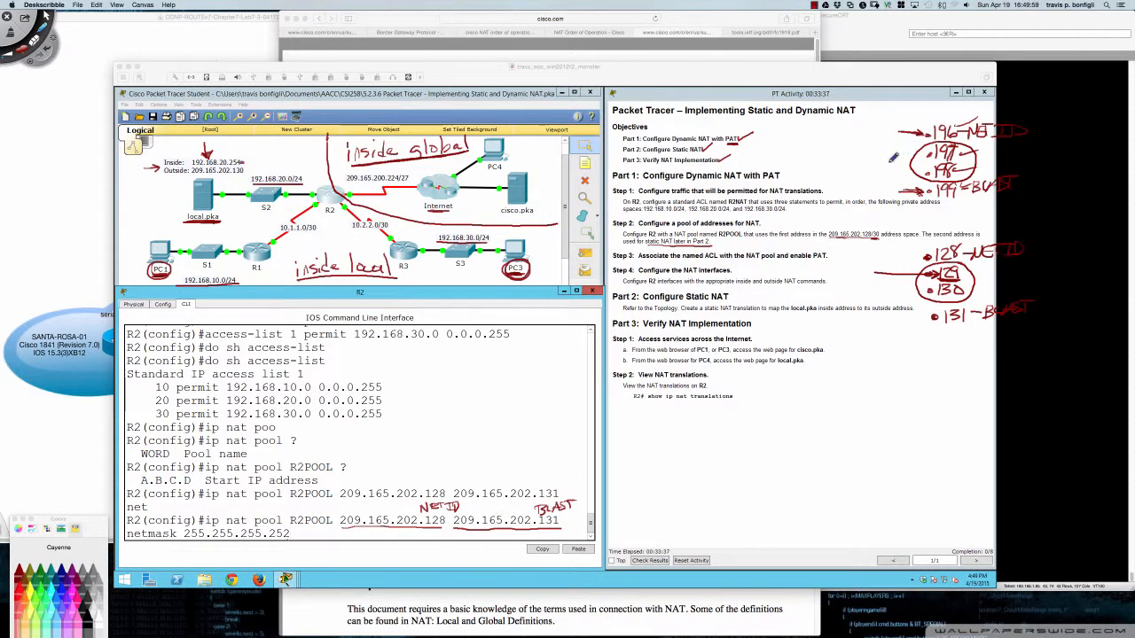
Step: Draw an arrow to the circled .197 and .198, and one from the drafted command to a circled .129 and .130
left_click_drag(871, 165, 926, 157)
left_click_drag(567, 519, 713, 486)
left_click(688, 487)
left_click_drag(719, 471, 708, 507)
left_click(690, 507)
left_click_drag(724, 492, 723, 493)
left_click_drag(698, 453, 700, 451)
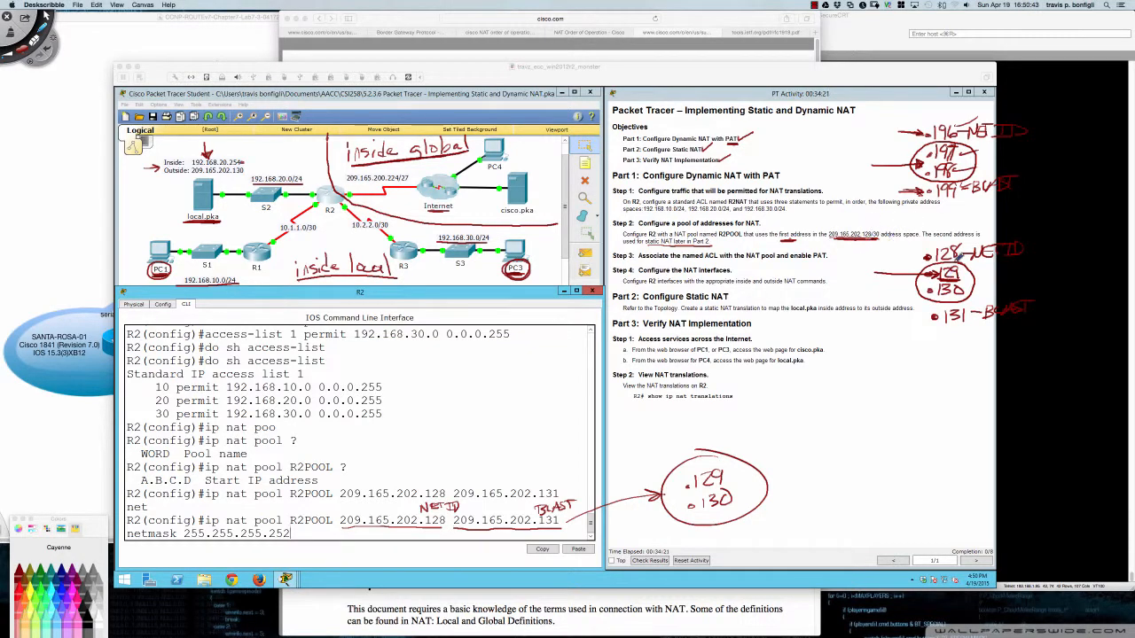
left_click_drag(905, 254, 942, 274)
Step: Undo the latest pen marks back to the NET ID and BCAST labels on the drafted command
key("super+z")
key("super+z")
key("super+z")
key("super+z")
key("super+z")
key("super+z")
key("super+z")
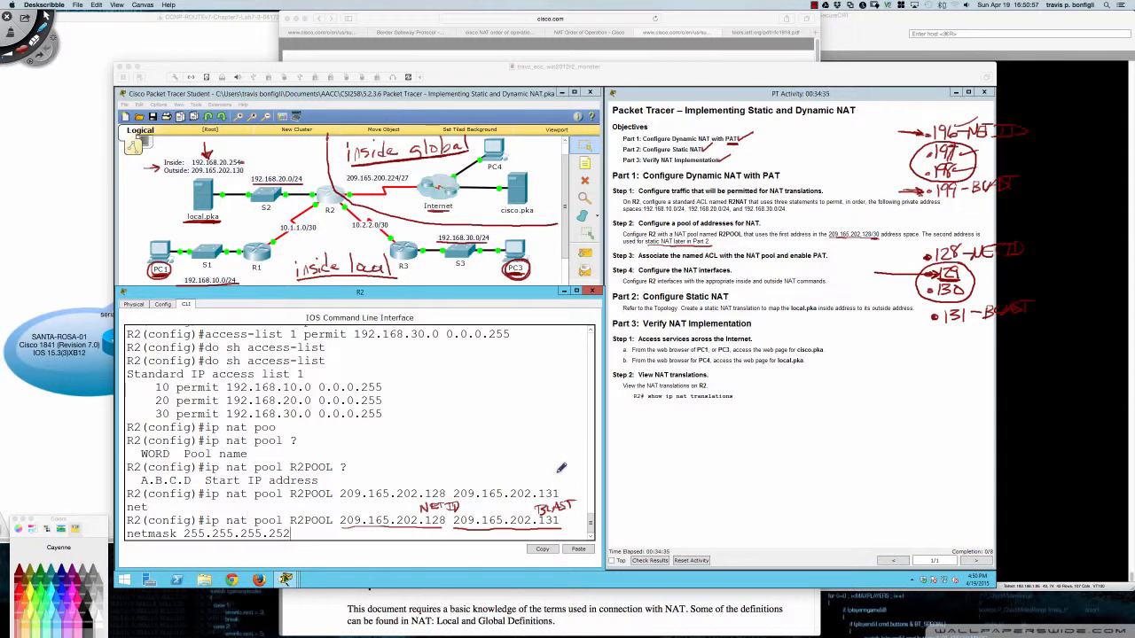
Step: Clear all annotations, redraw the boundary line through R2 and label its Internet side IG and its inner side IL
key("super+n")
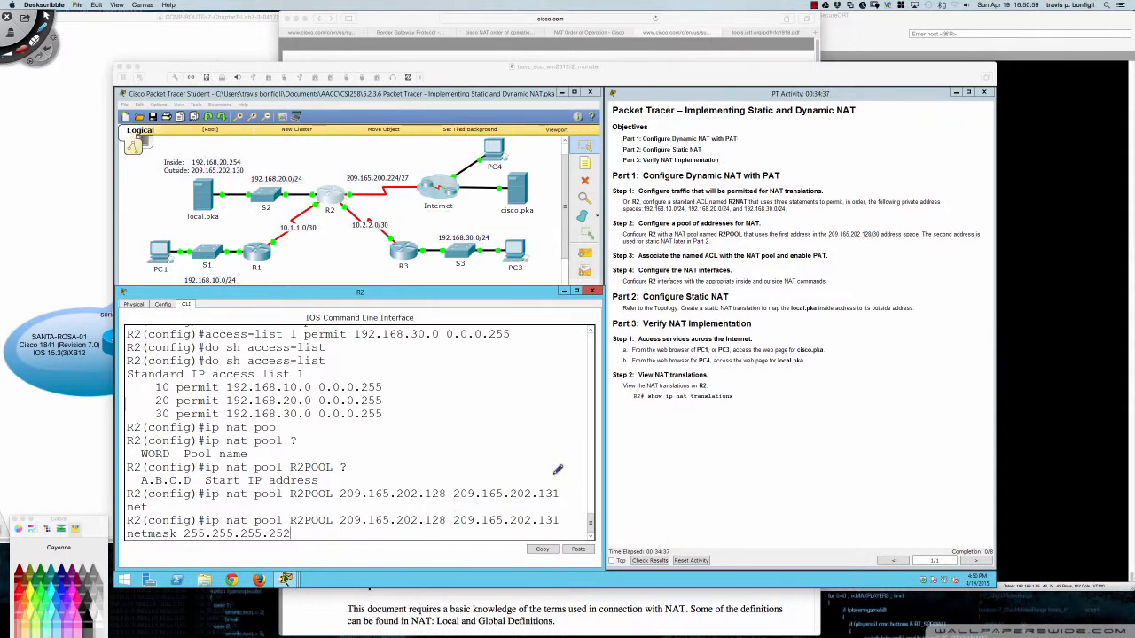
mouse_move(336, 140)
left_mouse_down()
mouse_move(342, 193)
mouse_move(376, 211)
mouse_move(551, 224)
left_mouse_up()
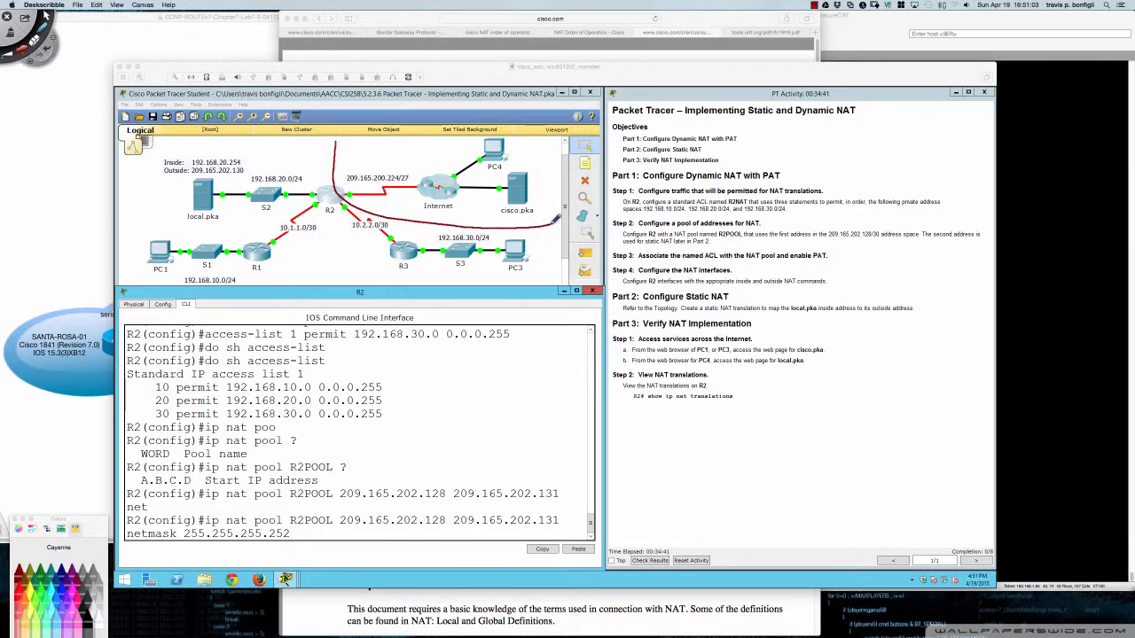
mouse_move(381, 149)
left_mouse_down()
mouse_move(379, 164)
mouse_move(390, 148)
left_mouse_up()
left_click_drag(367, 167, 415, 158)
left_click_drag(318, 248, 314, 270)
mouse_move(303, 255)
left_mouse_down()
mouse_move(325, 248)
mouse_move(333, 268)
mouse_move(352, 257)
left_mouse_up()
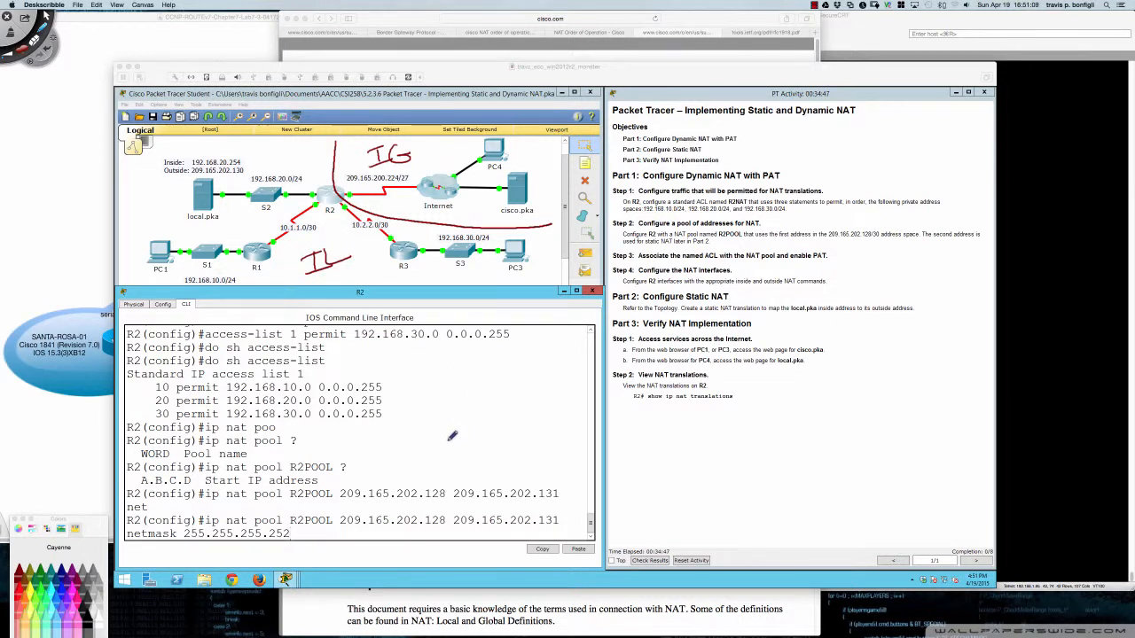
Step: Return to the R2 console and discard the drafted NAT pool command
left_click_drag(452, 442, 447, 453)
left_click(325, 401)
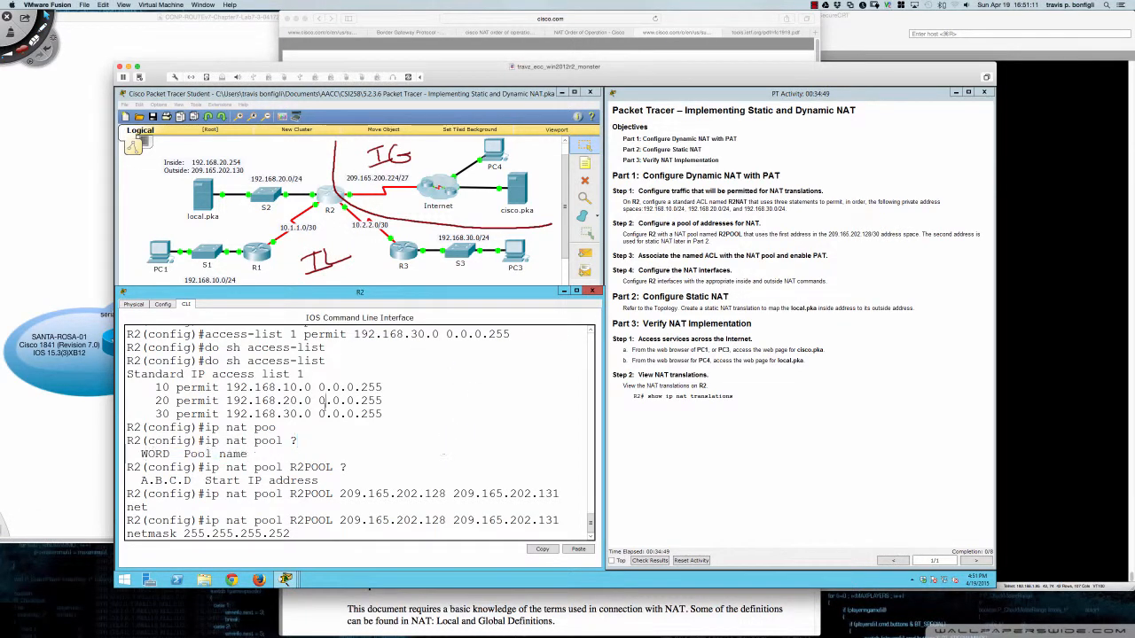
key("ctrl+u")
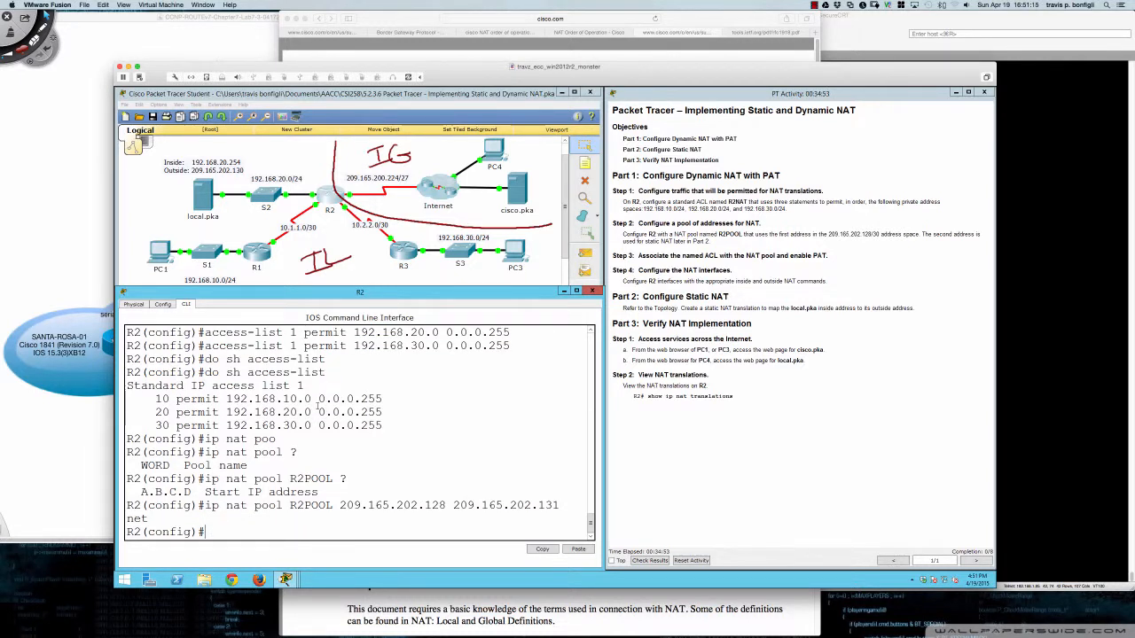
Step: Run do sh run on R2 and page through the running configuration to its end to examine the NAT and access-list entries
type("do sh run")
key("Return")
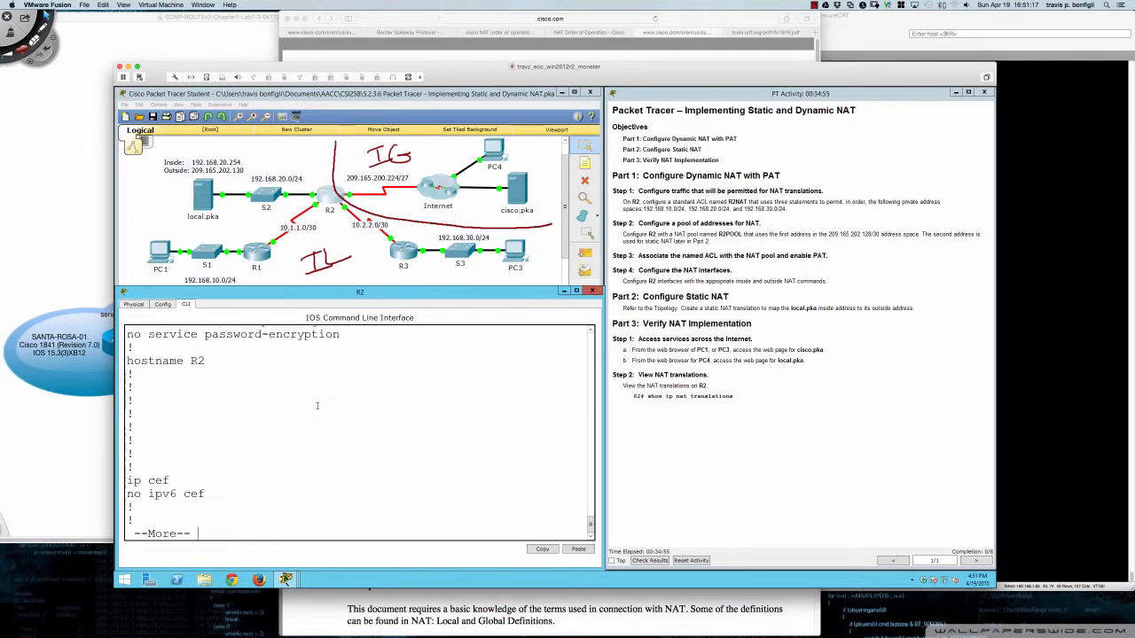
key("space")
key("space")
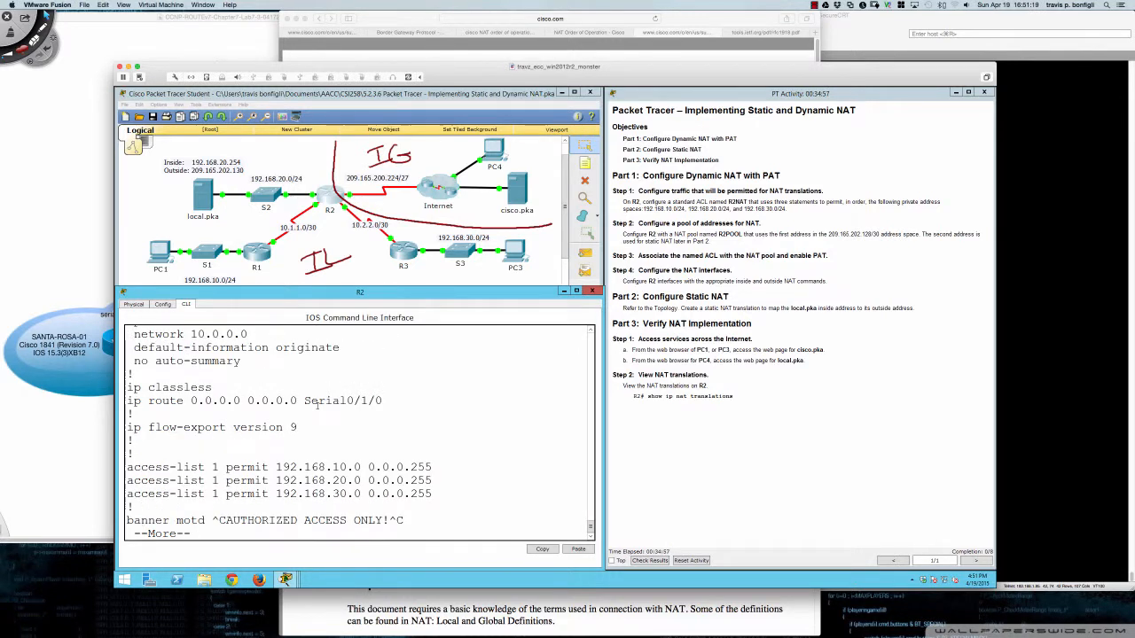
key("Return")
key("Return")
key("Return")
key("Return")
key("Return")
key("Return")
key("Return")
key("Return")
key("Return")
key("Return")
key("Return")
key("Return")
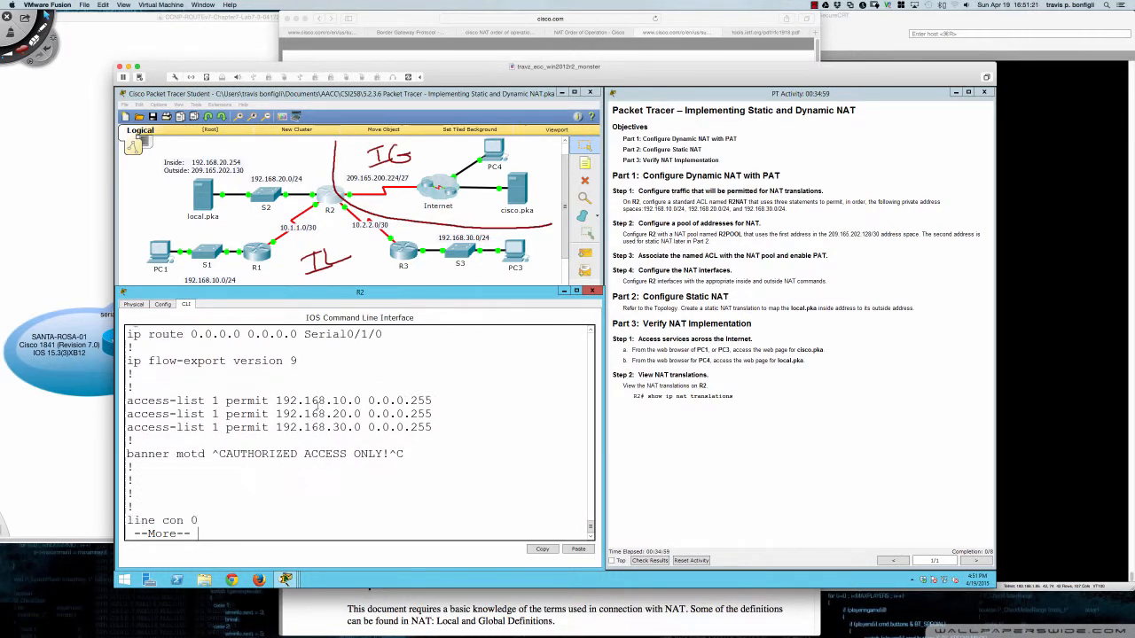
Step: Enter ip nat pool R2POOL on R2 with 209.165.202.129 as both the start and end address
key("Up")
key("Up")
key("Up")
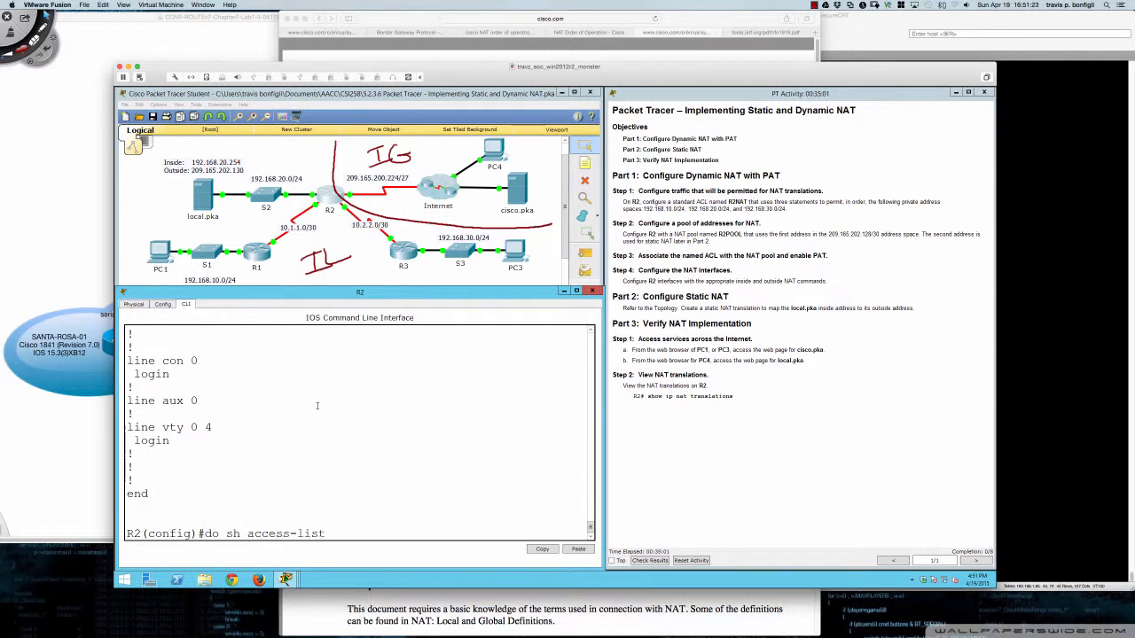
key("Down")
key("BackSpace")
key("BackSpace")
key("BackSpace")
key("BackSpace")
key("BackSpace")
key("BackSpace")
key("BackSpace")
key("BackSpace")
key("BackSpace")
key("BackSpace")
key("BackSpace")
key("BackSpace")
key("BackSpace")
type("ip")
type("20")
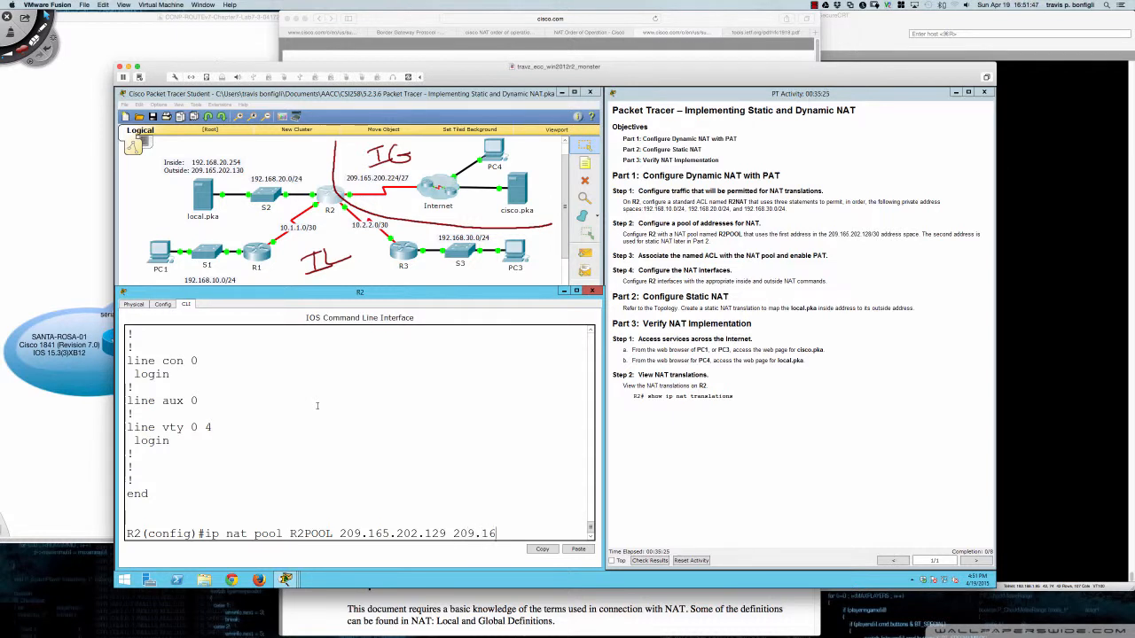
type("9.165.202.129")
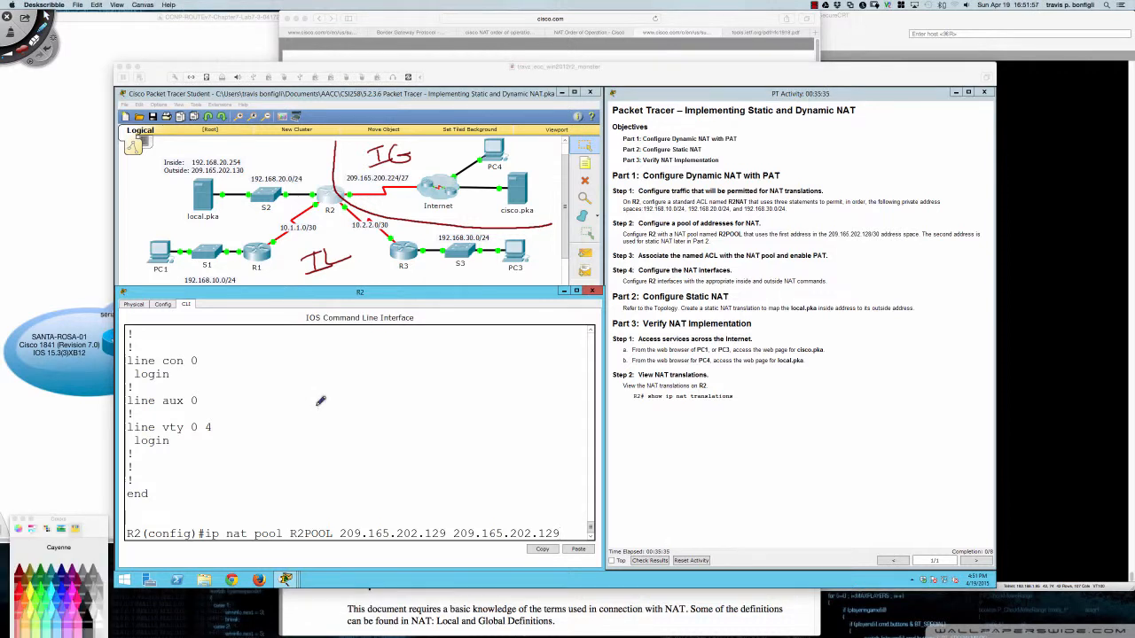
Step: In Deskscribble, draw arrows to the last octets of both pool addresses and circle the address pair
left_click_drag(437, 510, 438, 526)
left_click_drag(547, 510, 546, 530)
left_click_drag(434, 507, 424, 502)
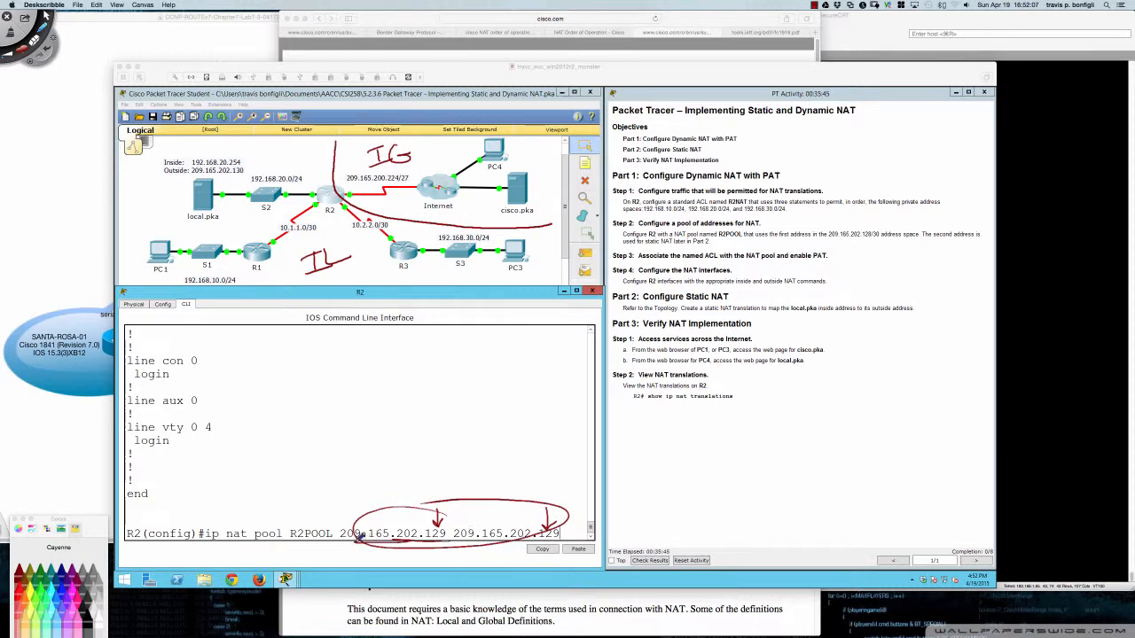
left_click_drag(355, 542, 434, 543)
Step: Undo the arrows and the circle drawn around the pool addresses
key("super+z")
key("super+z")
key("super+z")
key("super+z")
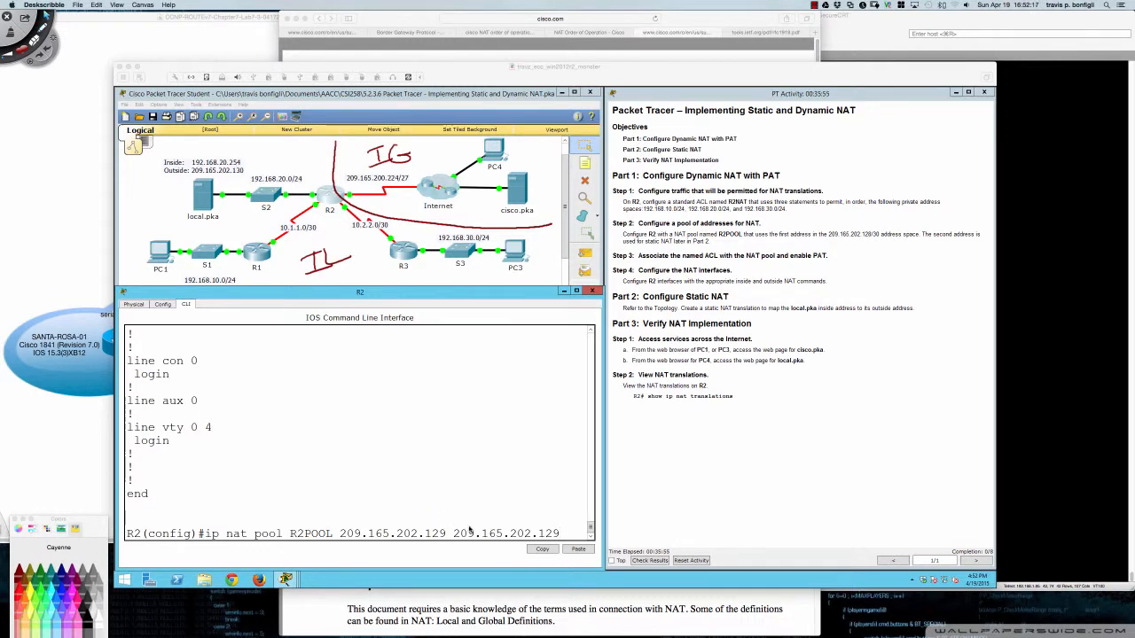
Step: Back in the R2 console, complete the R2POOL command with netmask 255.255.255.252 and execute it
left_click(477, 522)
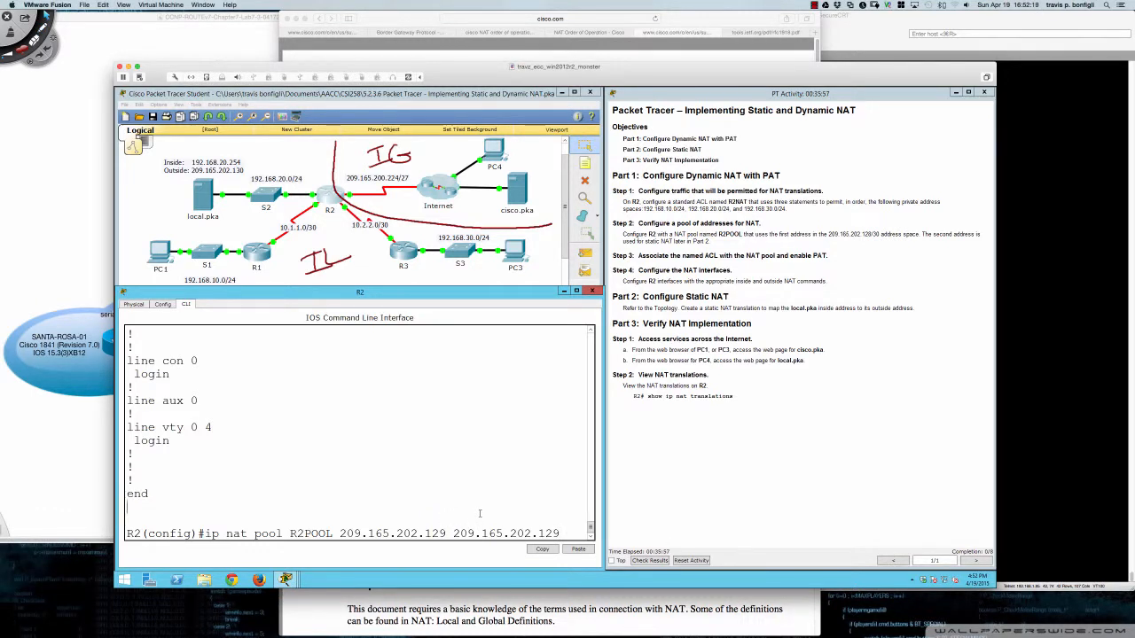
type("tmask 255.255.255.252")
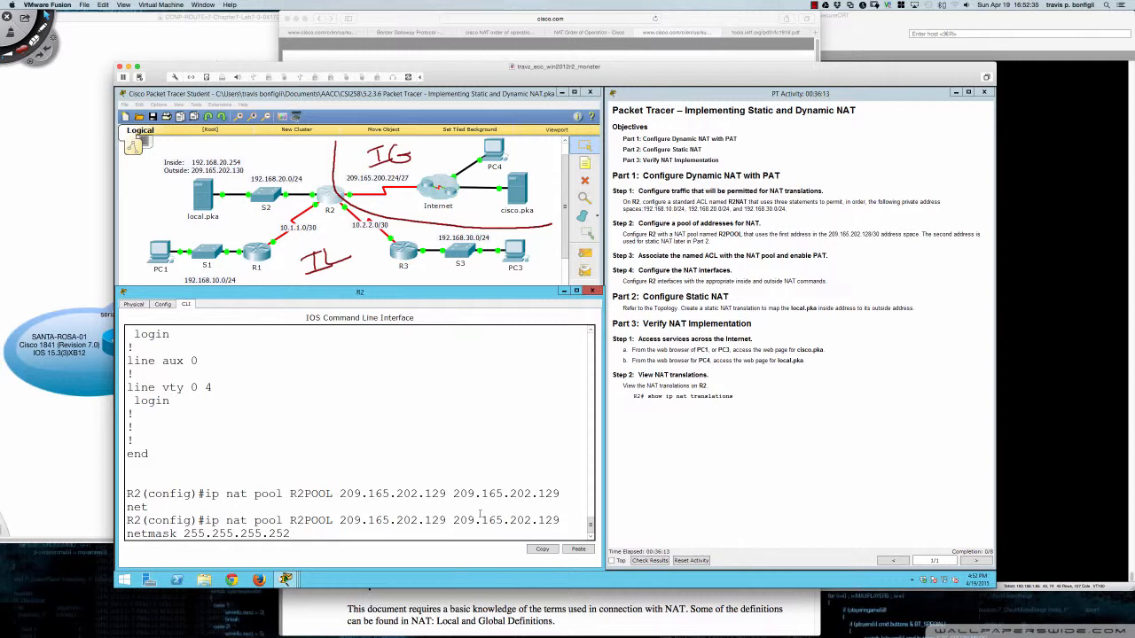
key("Return")
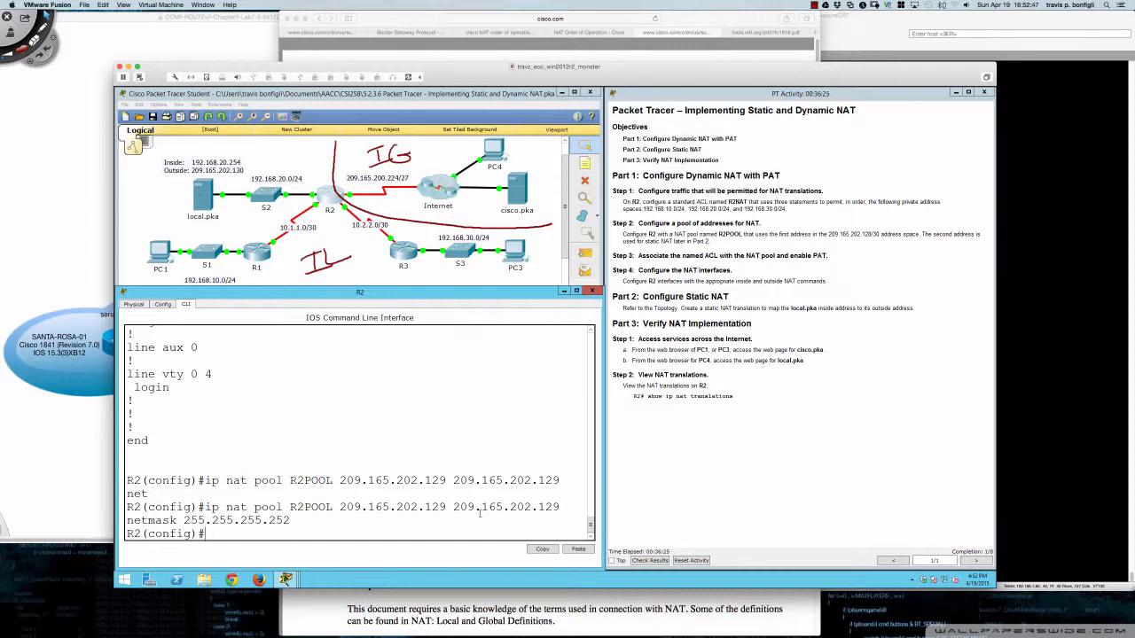
Step: In Deskscribble, write and circle 130 beside the instructions, underline it, and circle the end of the pool's netmask
key("super+Tab")
mouse_move(776, 375)
left_mouse_down()
mouse_move(766, 390)
mouse_move(810, 371)
mouse_move(771, 395)
left_mouse_up()
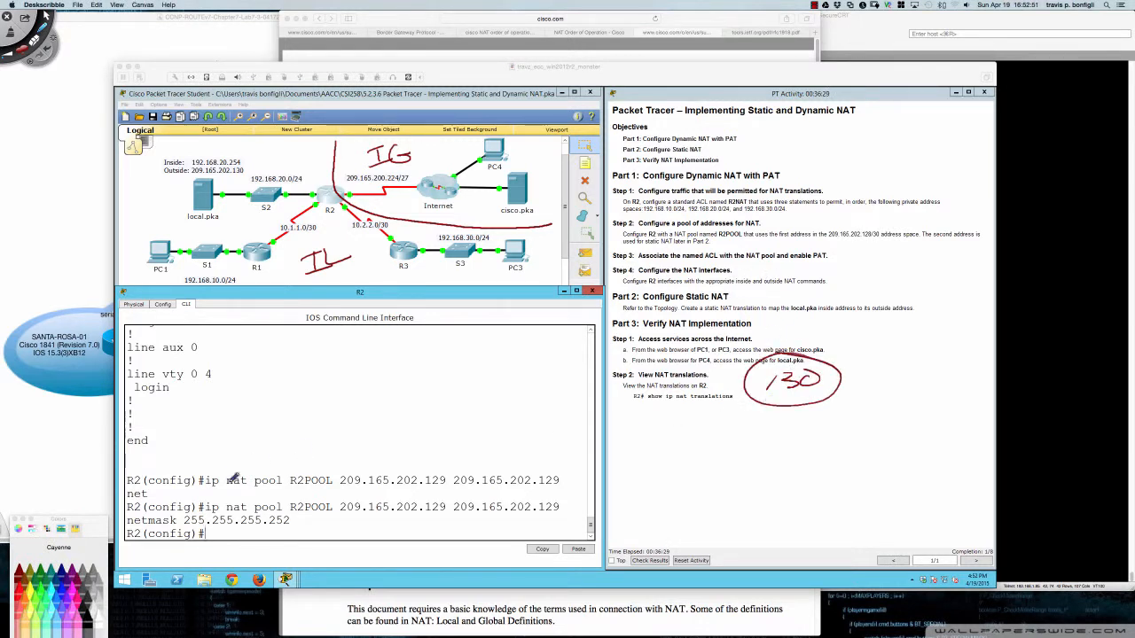
left_click_drag(272, 510, 250, 500)
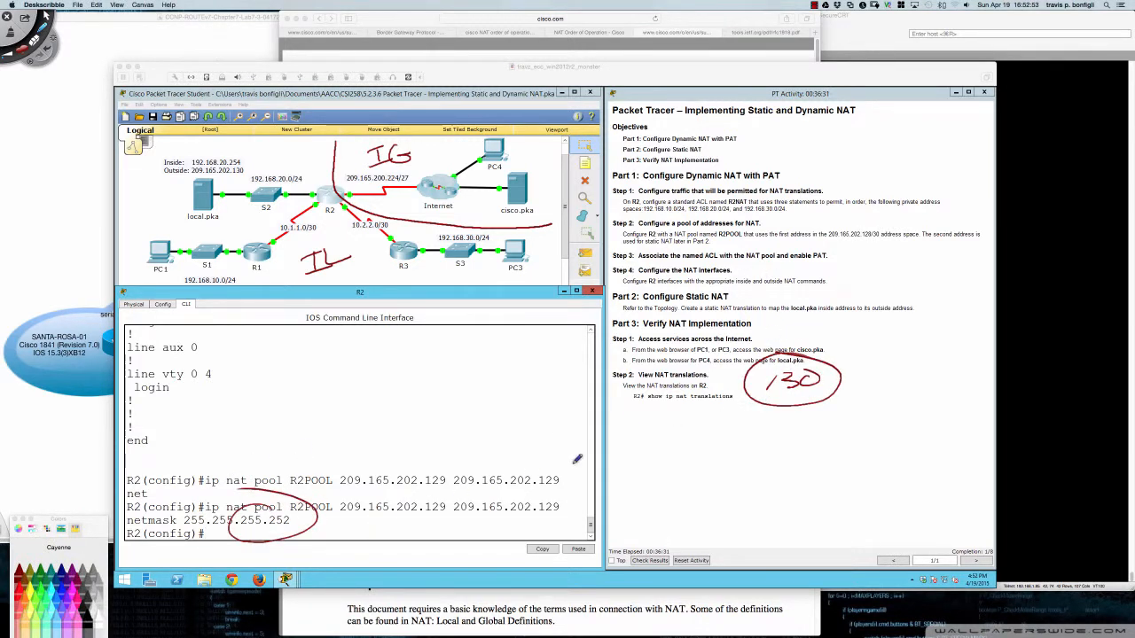
left_click_drag(769, 398, 789, 395)
Step: Draw arrows to both .129 octets in the executed pool command and underline the first one
left_click_drag(432, 491, 437, 497)
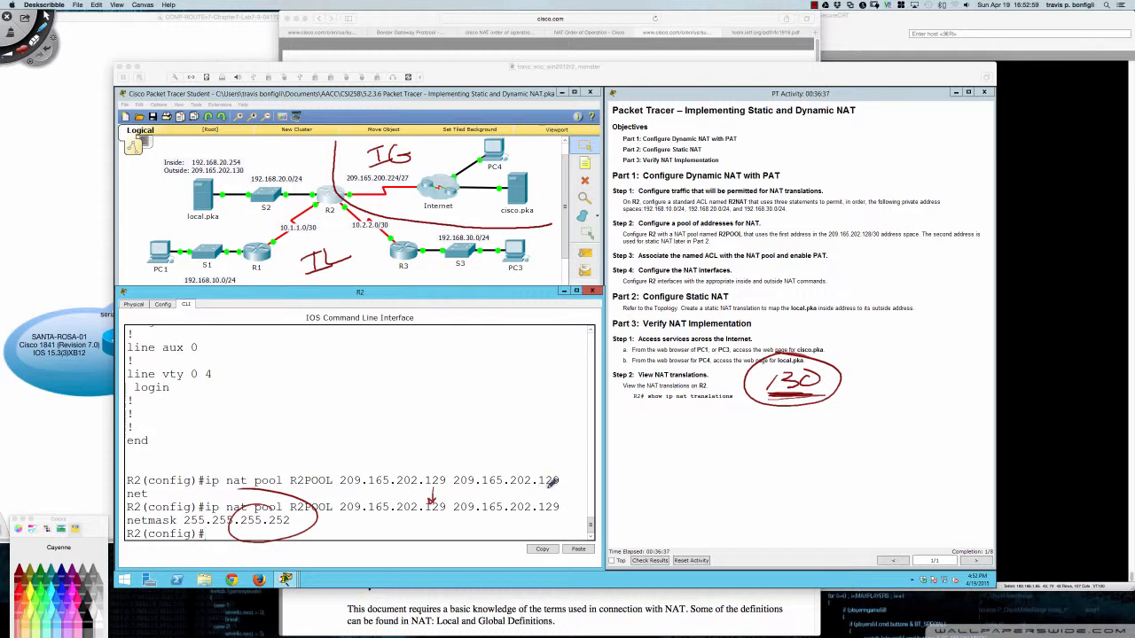
left_click_drag(549, 492, 555, 499)
mouse_move(424, 515)
left_mouse_down()
mouse_move(444, 514)
mouse_move(432, 514)
left_mouse_up()
Step: Write 209.165.202.0/24 below the circled 130 and begin noting addresses beneath it
left_click_drag(673, 432, 693, 446)
left_click_drag(705, 434, 780, 442)
mouse_move(787, 429)
left_mouse_down()
mouse_move(808, 441)
mouse_move(862, 430)
mouse_move(856, 448)
left_mouse_up()
left_click(816, 436)
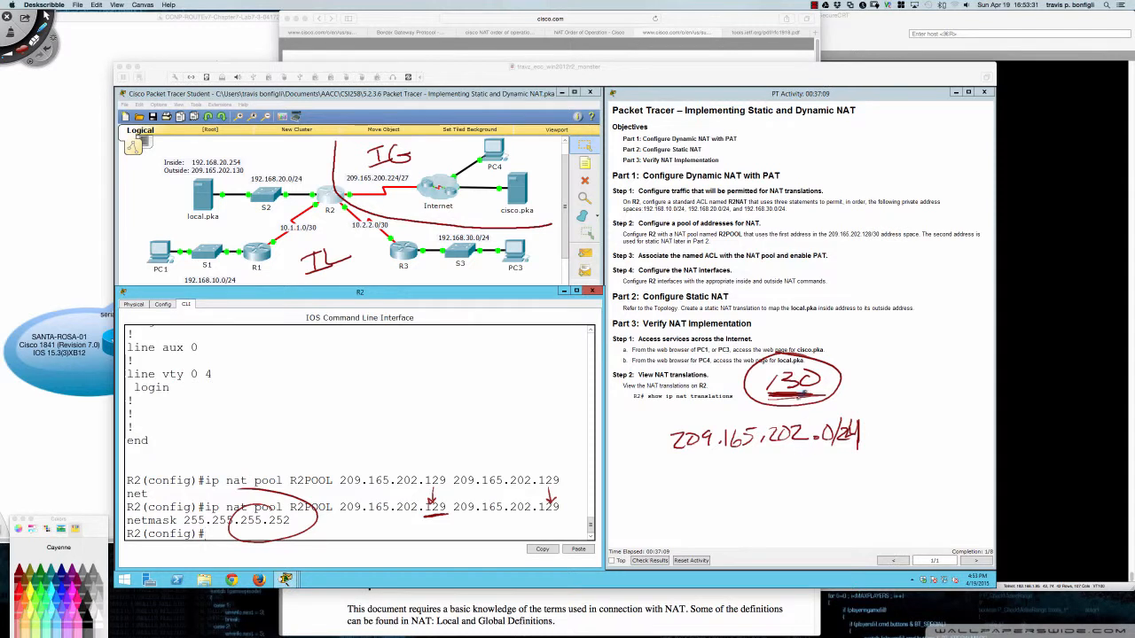
left_click_drag(844, 433, 859, 413)
left_click(817, 483)
left_click_drag(824, 471, 825, 483)
Step: Undo the handwritten network address strokes back to its first octet
key("super+z")
key("super+z")
key("super+z")
key("super+z")
key("super+z")
key("super+z")
key("super+z")
key("super+z")
key("super+z")
key("super+z")
key("super+z")
key("super+z")
key("super+z")
key("super+z")
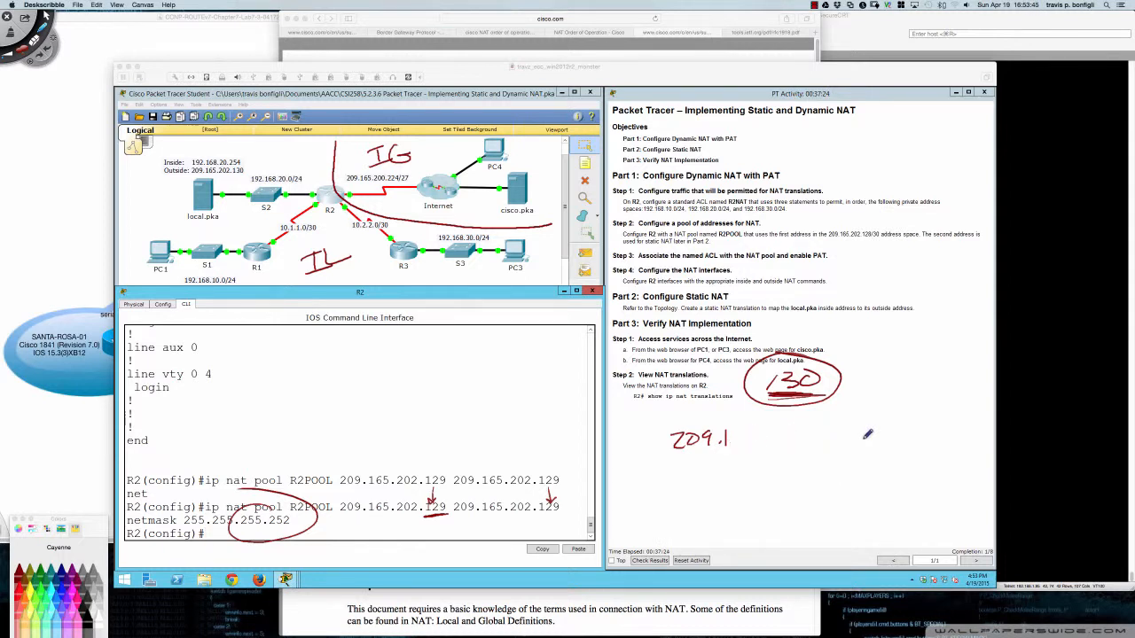
key("super+z")
key("super+z")
key("super+z")
Step: Complete the handwritten address as 209.165.202.0 and list the subnets .4, .8 and .12 beneath it
mouse_move(711, 428)
left_mouse_down()
mouse_move(796, 433)
mouse_move(806, 503)
left_mouse_up()
left_click(785, 460)
left_click(785, 477)
left_click(788, 495)
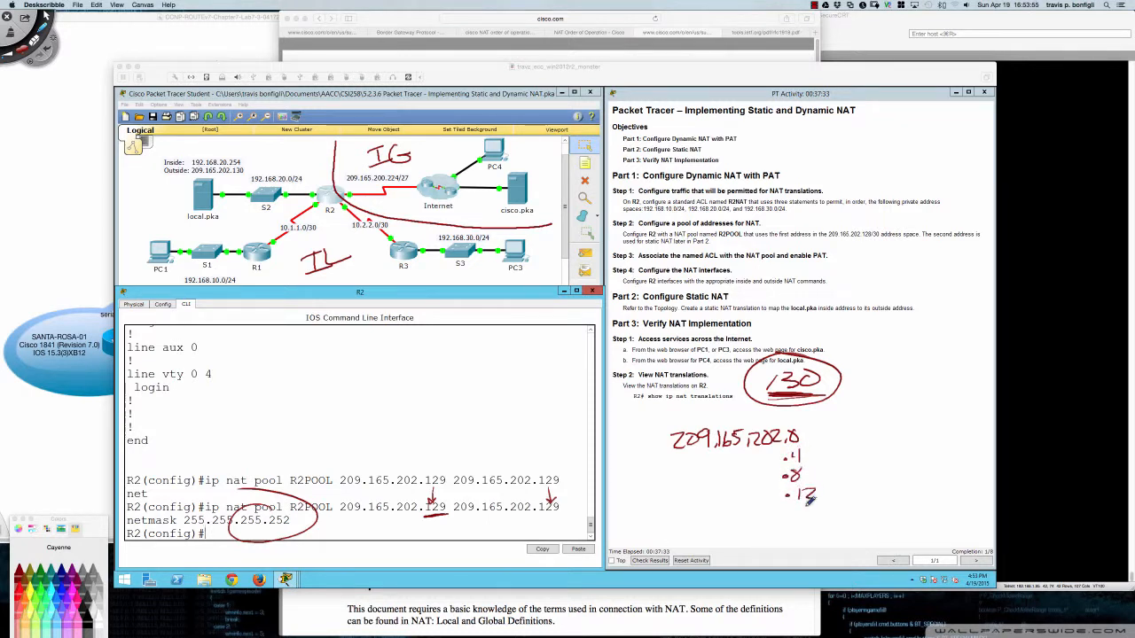
Step: Write a second column of subnet addresses, .124, .128 and .132, beside the first
left_click(836, 440)
left_click_drag(847, 431, 844, 442)
left_click_drag(851, 432, 862, 441)
mouse_move(868, 428)
left_mouse_down()
mouse_move(874, 444)
mouse_move(855, 462)
mouse_move(873, 467)
mouse_move(883, 455)
mouse_move(858, 498)
mouse_move(904, 494)
left_mouse_up()
left_click(838, 461)
left_click(843, 494)
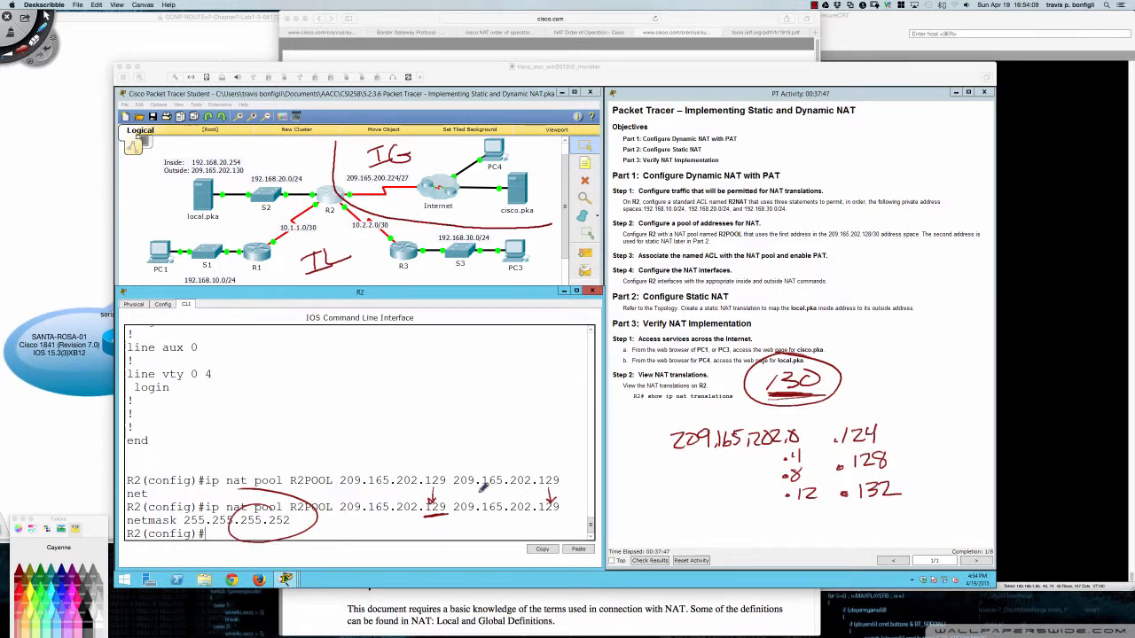
Step: Circle the pool's address pair, connect it by an arrow to a circled .128, and underline 130 again
mouse_move(483, 485)
left_mouse_down()
mouse_move(408, 484)
mouse_move(572, 509)
mouse_move(426, 480)
left_mouse_up()
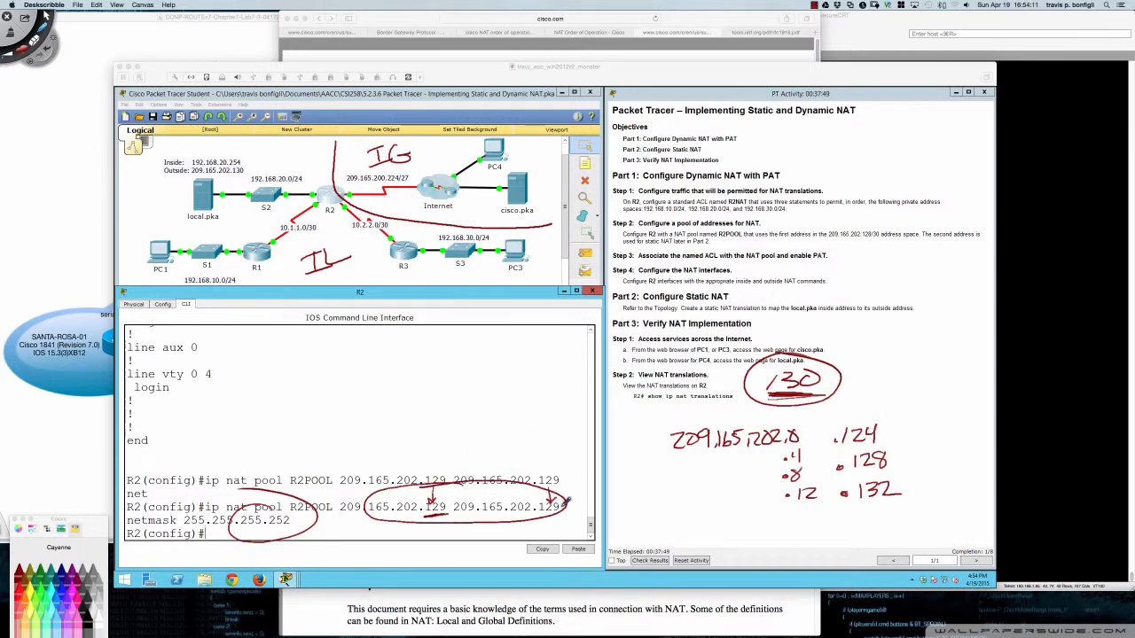
mouse_move(564, 496)
left_mouse_down()
mouse_move(836, 465)
mouse_move(878, 434)
mouse_move(827, 470)
mouse_move(909, 468)
mouse_move(889, 438)
left_mouse_up()
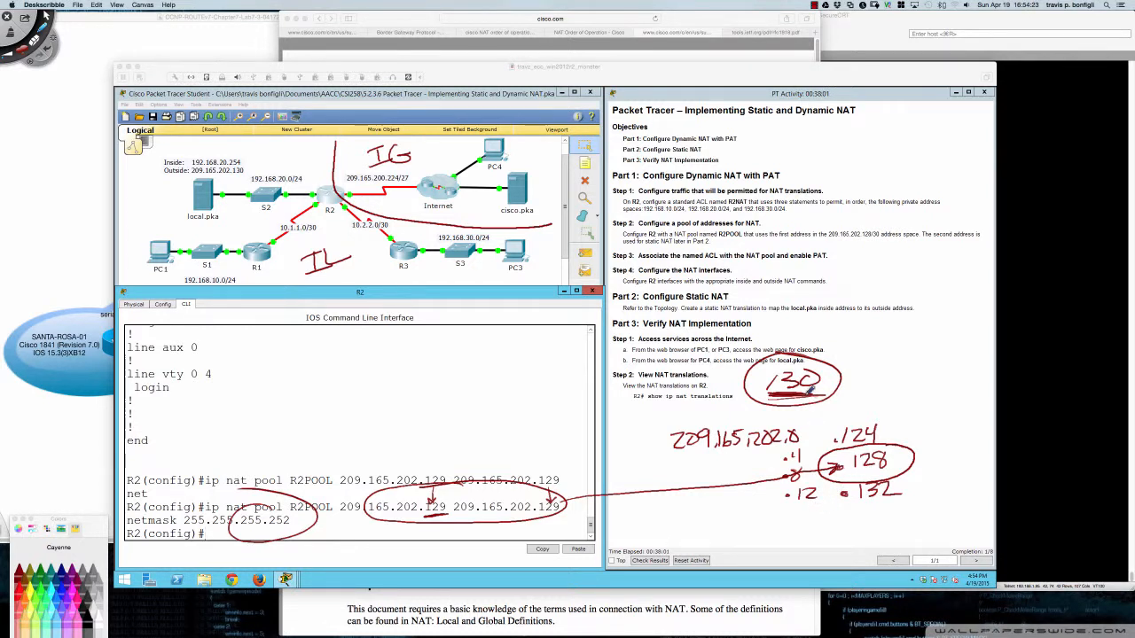
mouse_move(775, 398)
left_mouse_down()
mouse_move(815, 396)
mouse_move(791, 399)
left_mouse_up()
mouse_move(887, 435)
left_mouse_down()
mouse_move(824, 461)
mouse_move(922, 461)
mouse_move(878, 439)
left_mouse_up()
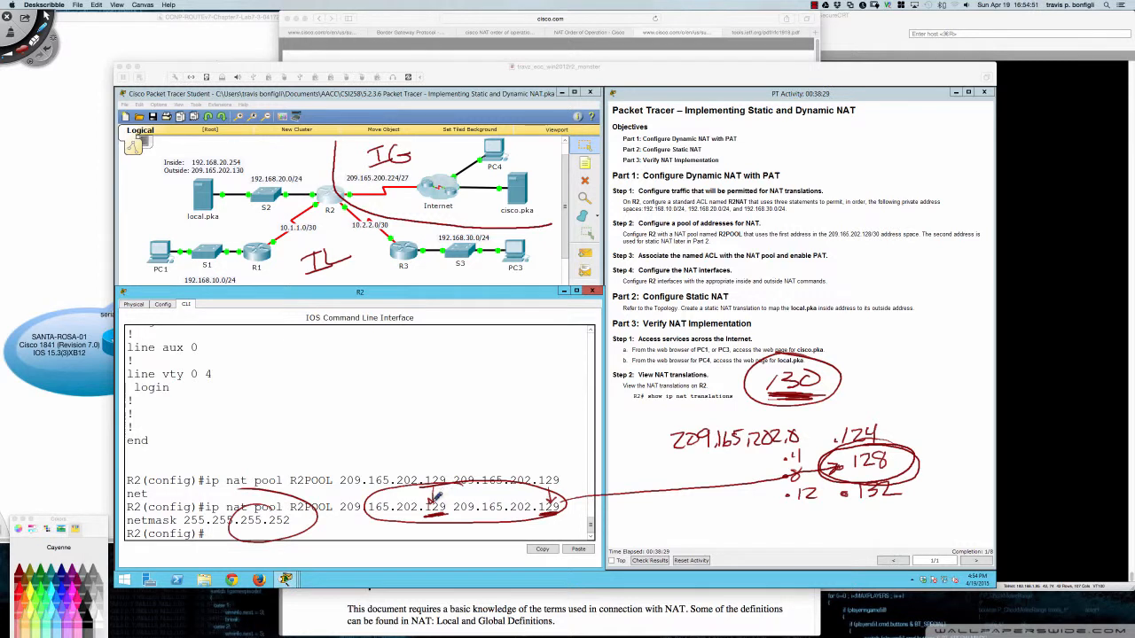
Step: Write NET ID under the pool's start address and BCAST beside its end address
left_click_drag(425, 519, 461, 531)
mouse_move(542, 514)
left_mouse_down()
mouse_move(558, 527)
mouse_move(589, 496)
left_mouse_up()
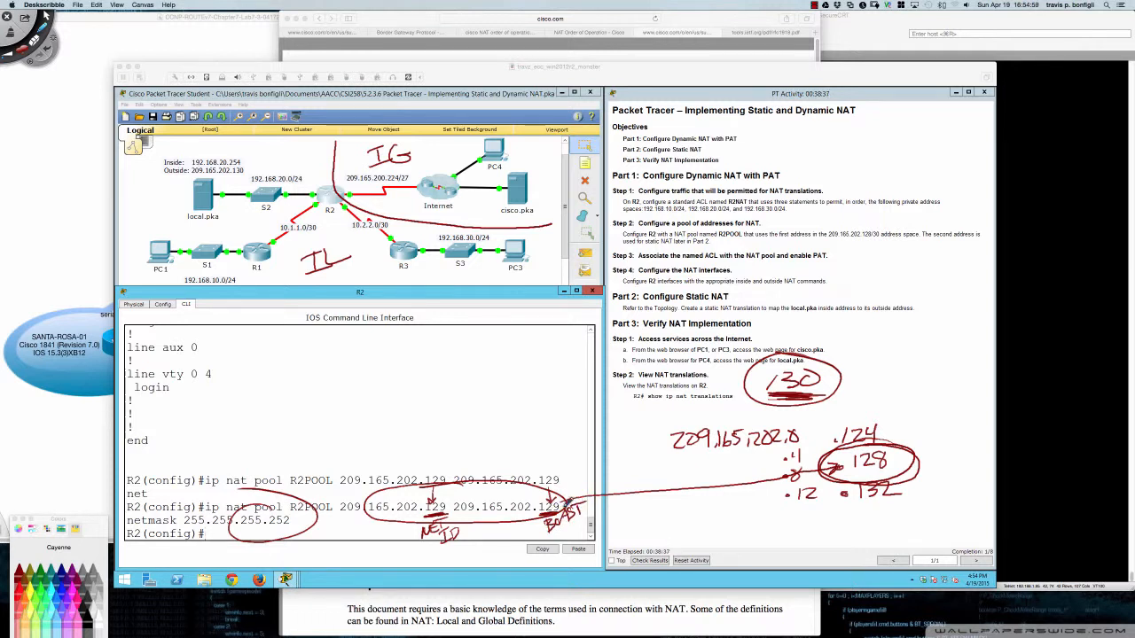
Step: Draw an arrow from the pool addresses to a circled 2 and circle the note reserving the second address for static NAT
mouse_move(484, 504)
left_mouse_down()
mouse_move(497, 557)
mouse_move(503, 530)
left_mouse_up()
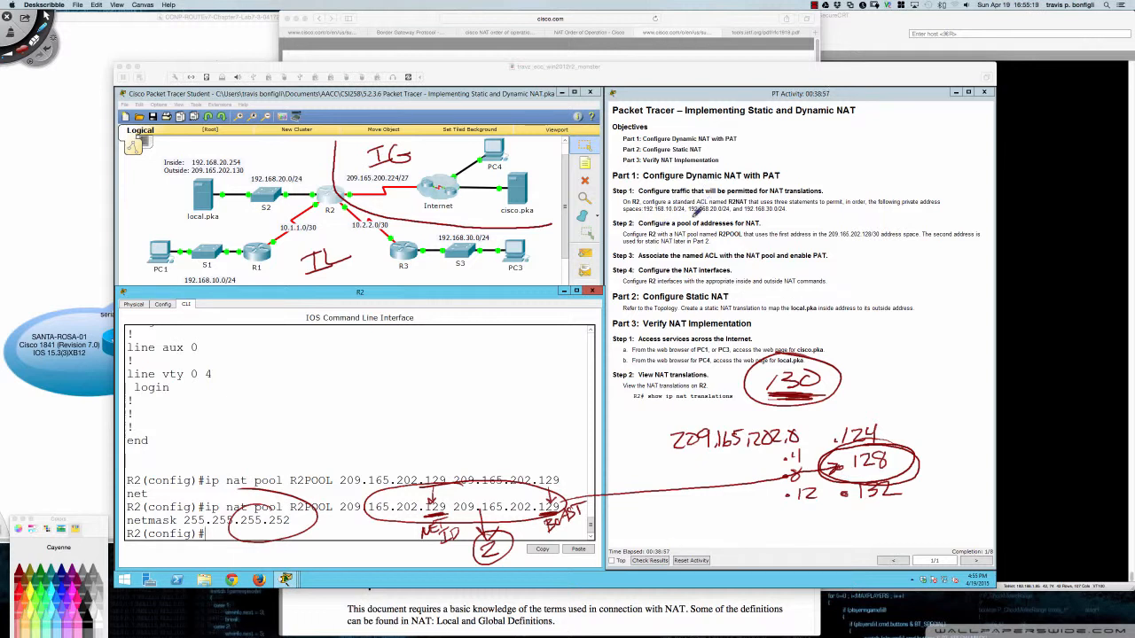
mouse_move(943, 222)
left_mouse_down()
mouse_move(935, 245)
mouse_move(979, 227)
mouse_move(924, 221)
left_mouse_up()
mouse_move(663, 228)
left_mouse_down()
mouse_move(617, 243)
mouse_move(700, 249)
mouse_move(714, 232)
mouse_move(665, 229)
left_mouse_up()
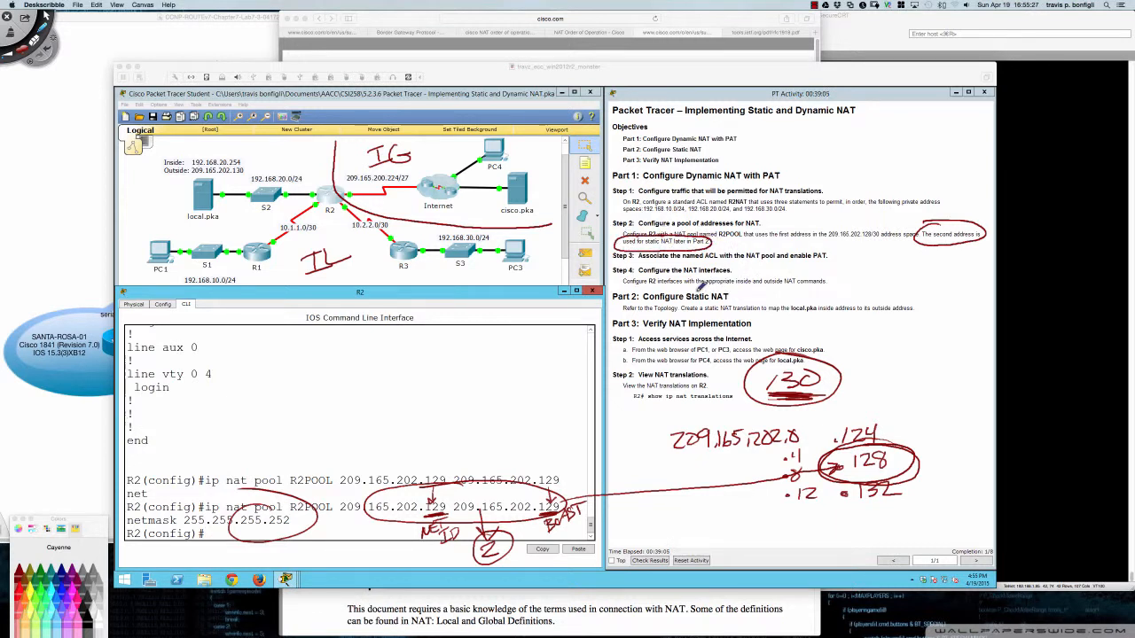
Step: Undo the recent pen strokes and clear all remaining annotations from the screen
key("super+z")
key("super+z")
key("super+z")
key("super+z")
key("super+z")
key("super+z")
key("super+z")
key("super+z")
key("super+z")
key("super+z")
key("super+z")
key("super+z")
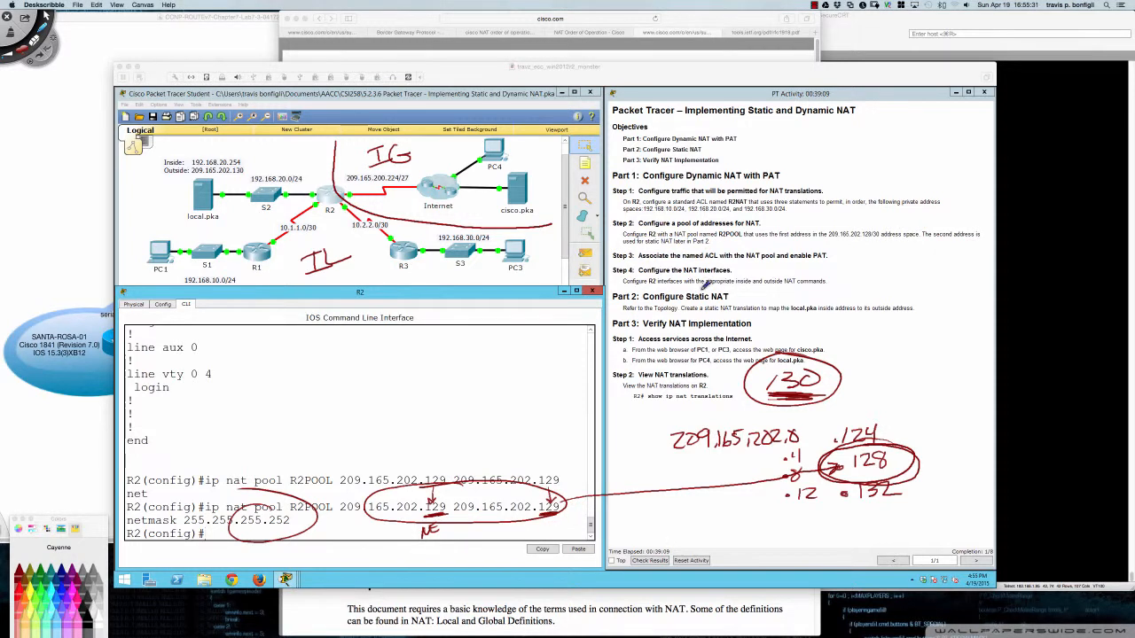
key("Delete")
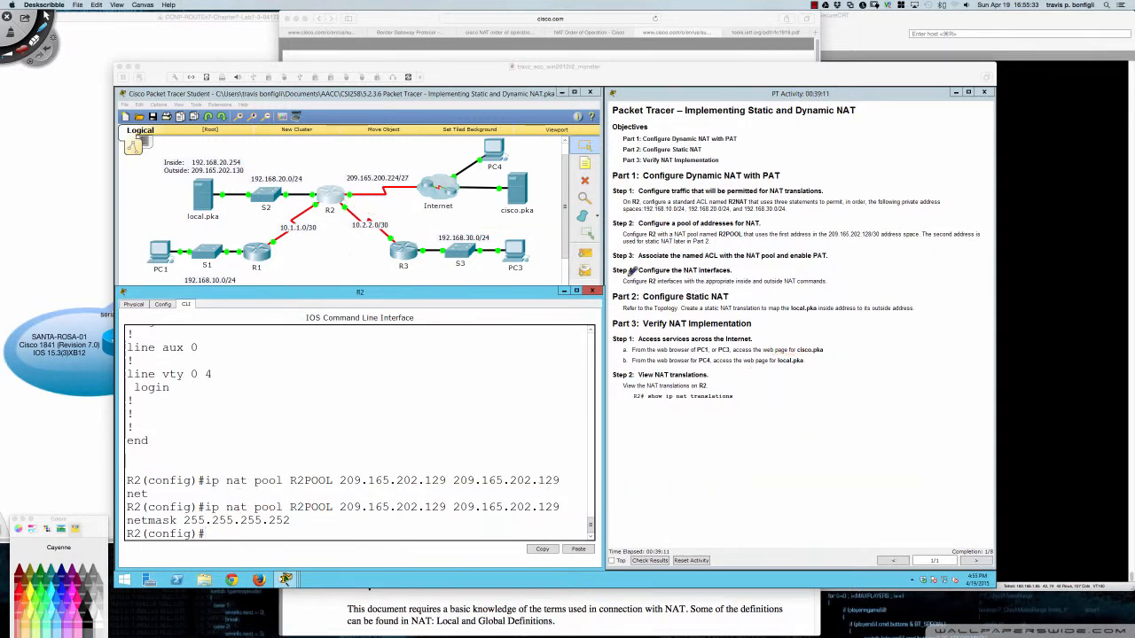
Step: Redraw the boundary curve through R2, label its two sides IG and IL on the topology, and leave drawing mode
mouse_move(325, 138)
left_mouse_down()
mouse_move(357, 209)
mouse_move(535, 225)
left_mouse_up()
left_click_drag(368, 159, 363, 172)
left_click_drag(355, 163, 388, 164)
left_click_drag(357, 161, 371, 155)
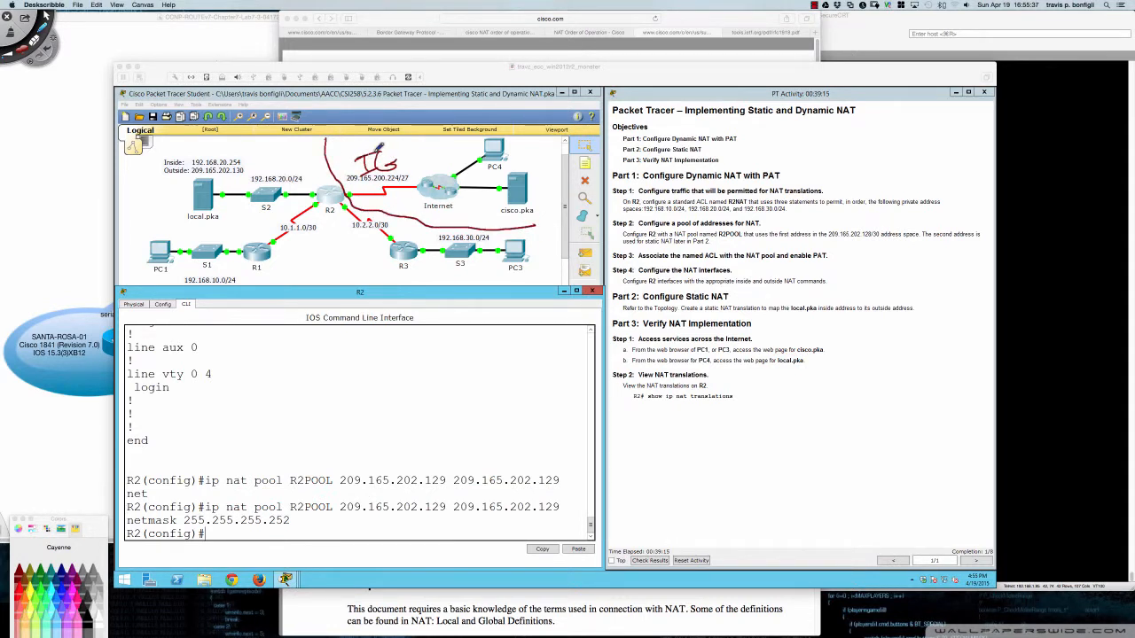
left_click_drag(325, 246, 320, 263)
mouse_move(317, 266)
left_mouse_down()
mouse_move(329, 240)
mouse_move(362, 244)
left_mouse_up()
key("Escape")
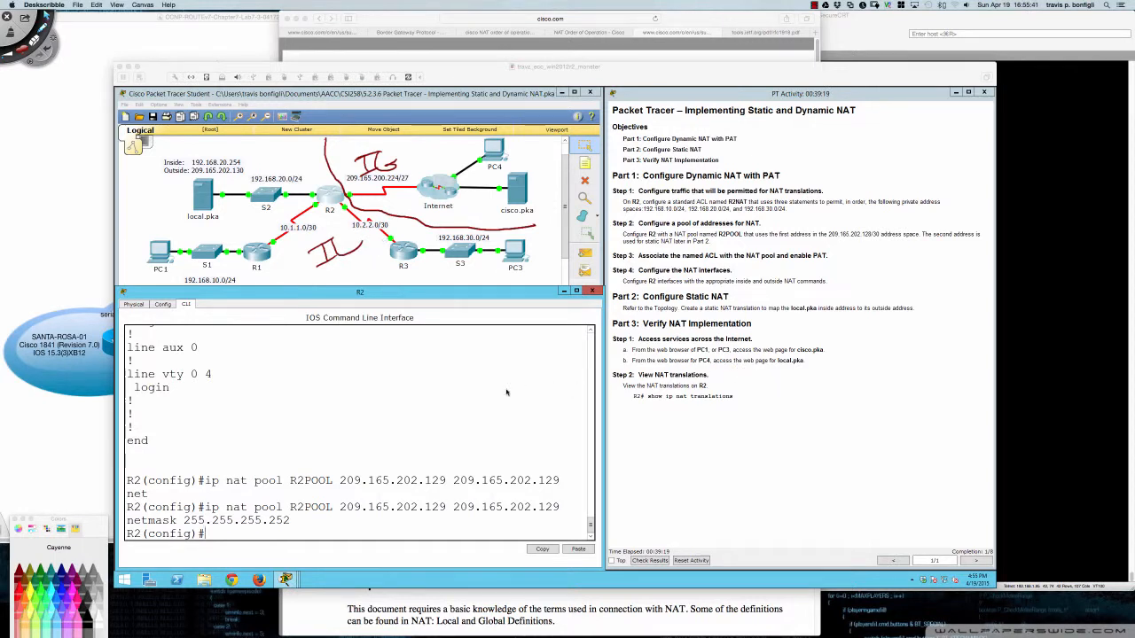
Step: Return to R2's command line and highlight the address range in the R2POOL command
left_click(463, 402)
left_click(472, 395)
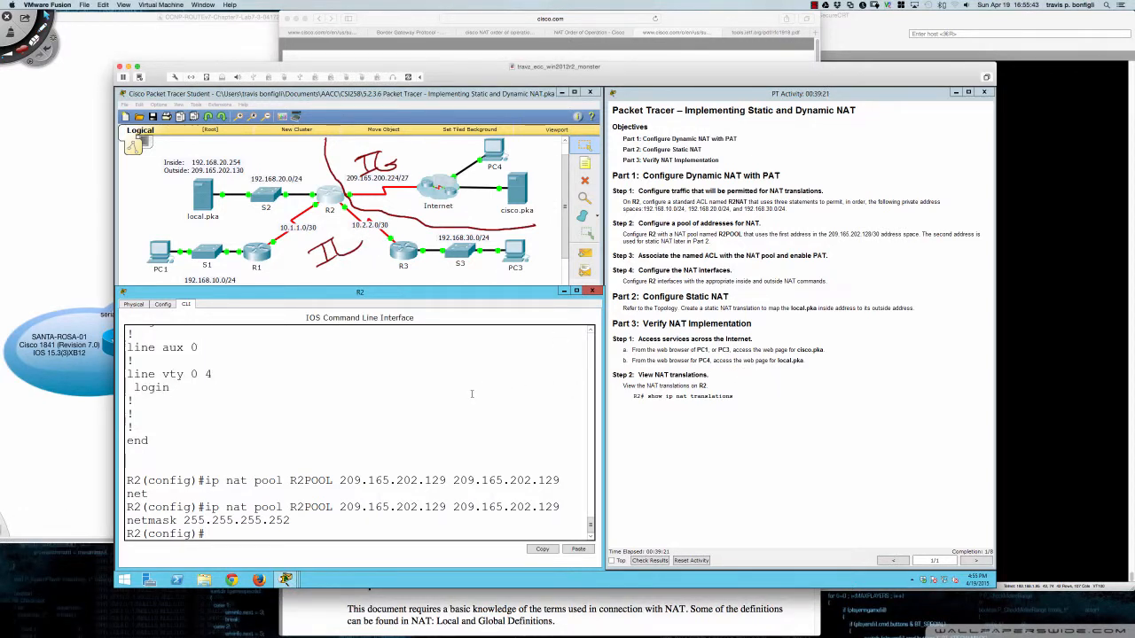
key("Return")
key("Return")
key("Return")
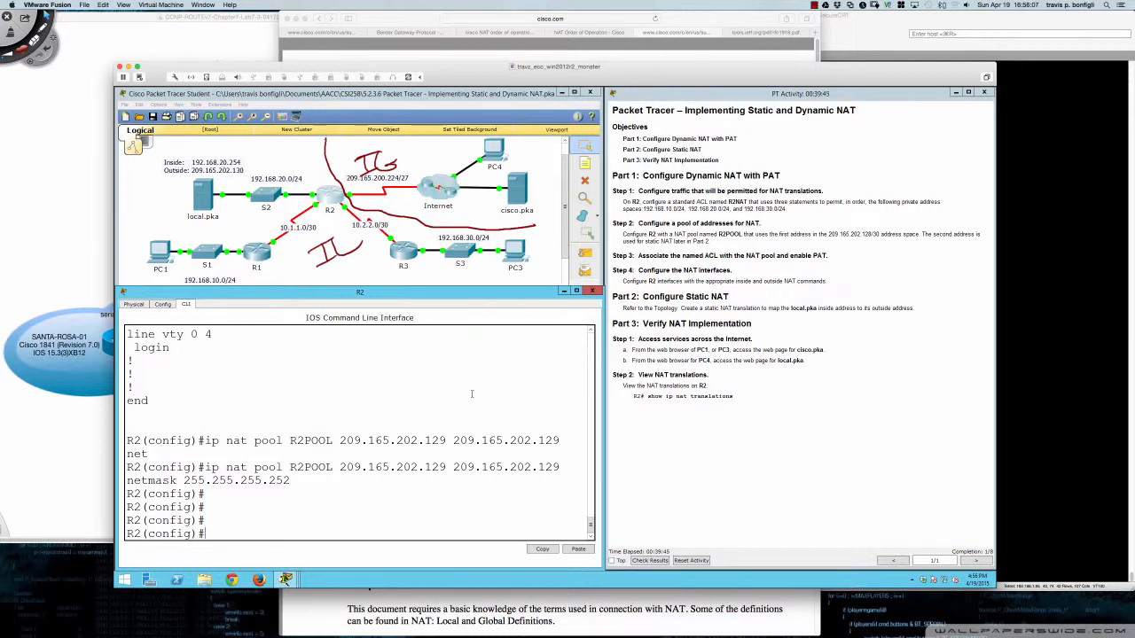
left_click_drag(389, 440, 560, 440)
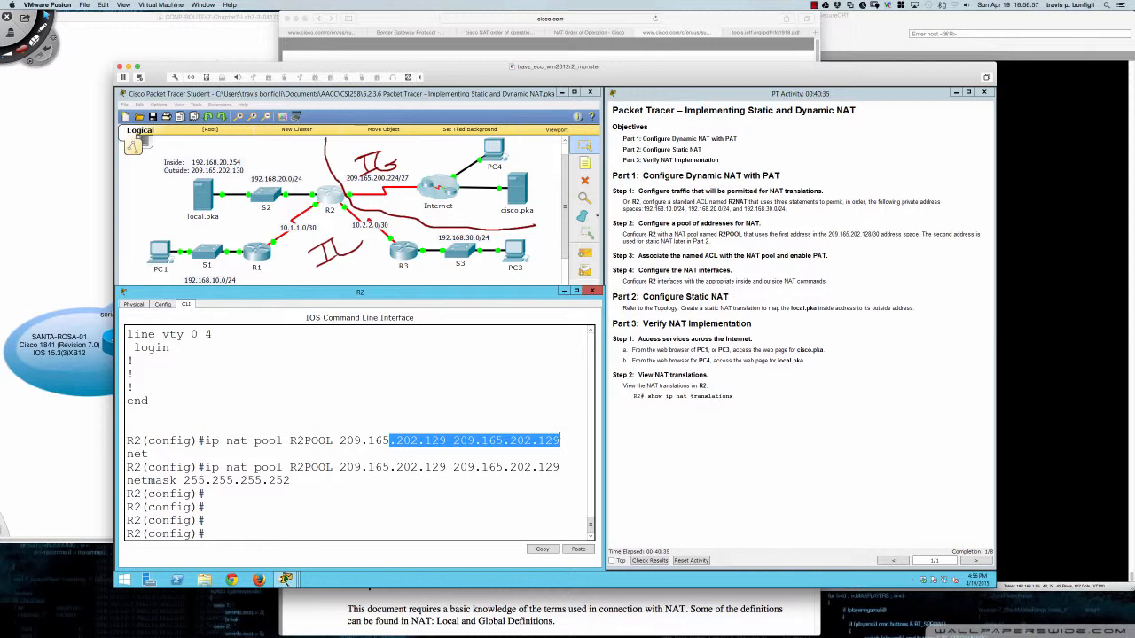
left_click(558, 434)
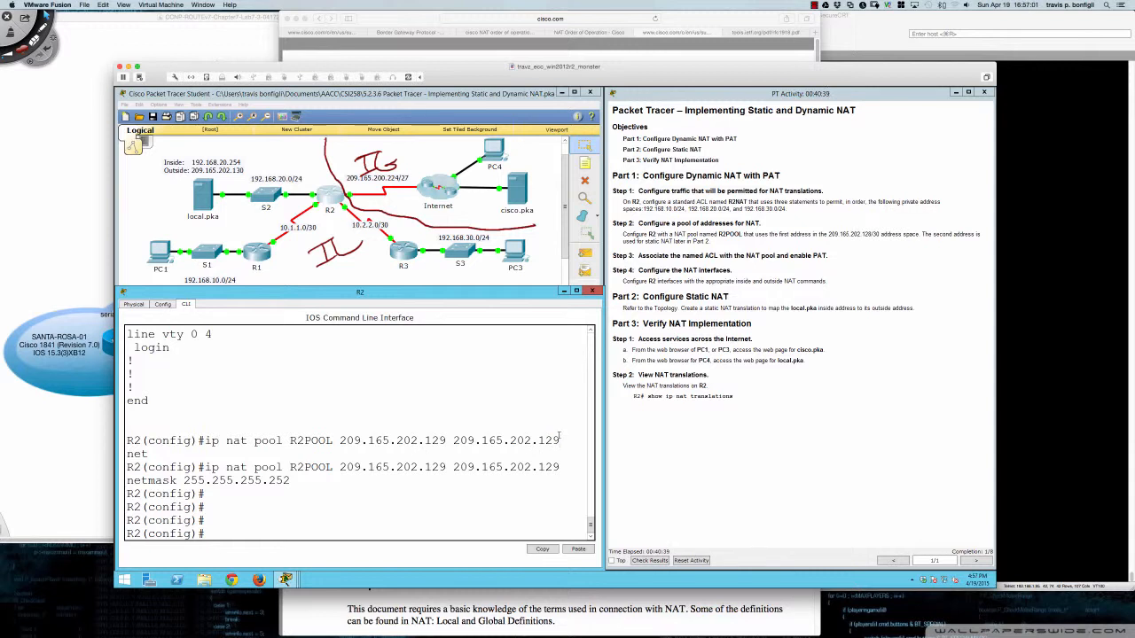
Step: List the NAT source list options and bind access list 1 to pool R2POOL with ip nat inside source list 1 pool R2POOL
type("ip nat inside source list ?")
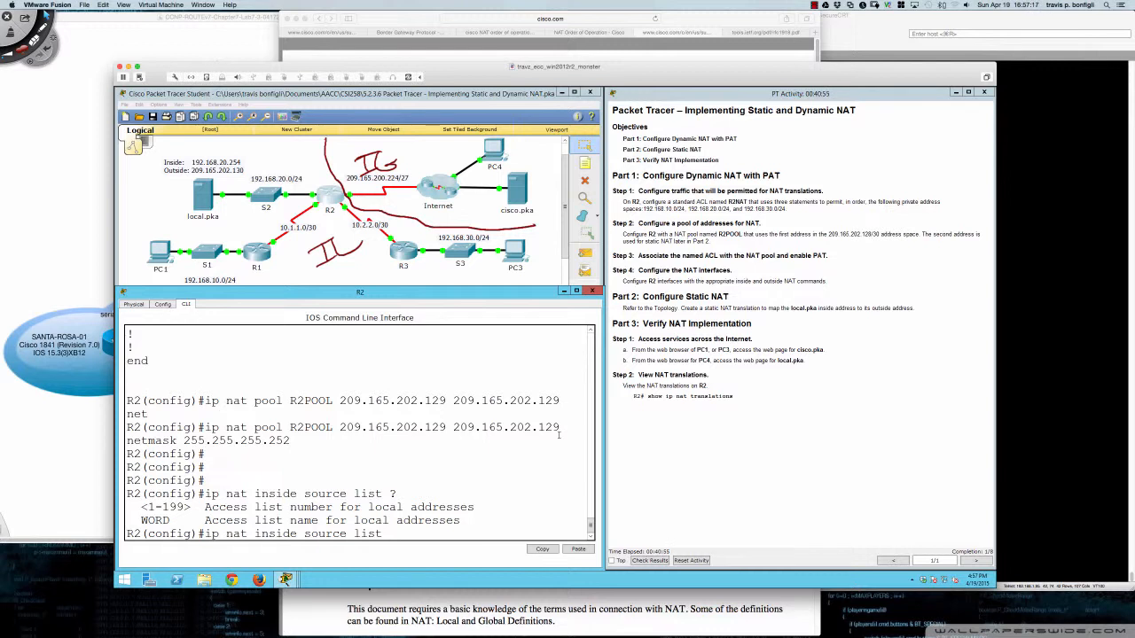
type("1 pool R2POOL")
key("Return")
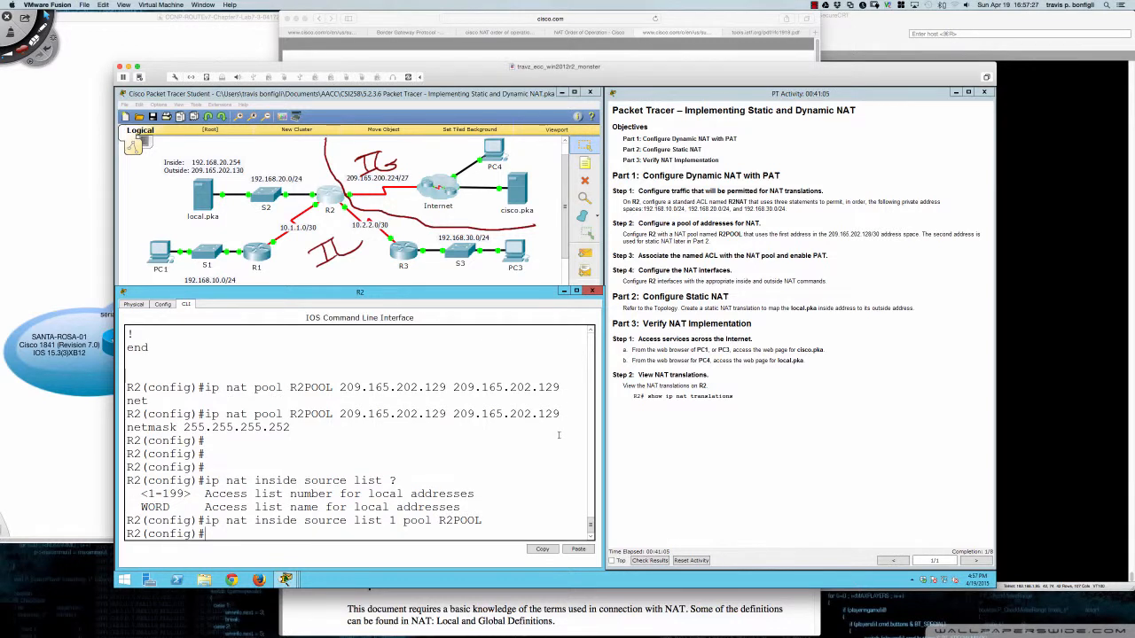
key("Return")
key("Return")
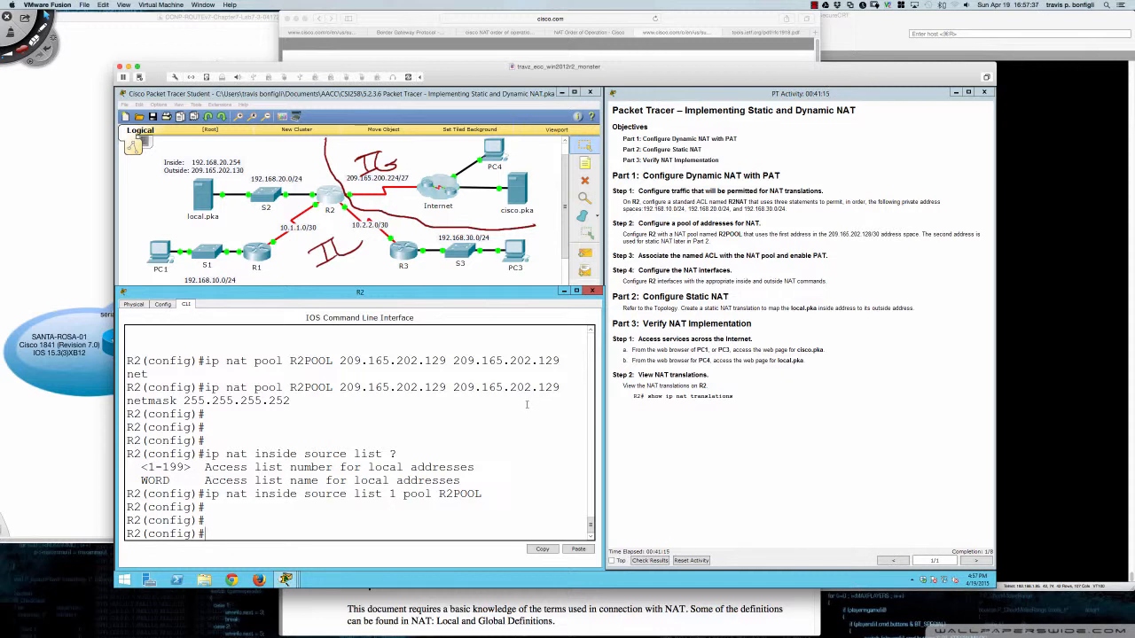
Step: Display R2's brief interface summary and highlight the IP address of Serial0/1/0
type("do")
type("int bri")
key("Return")
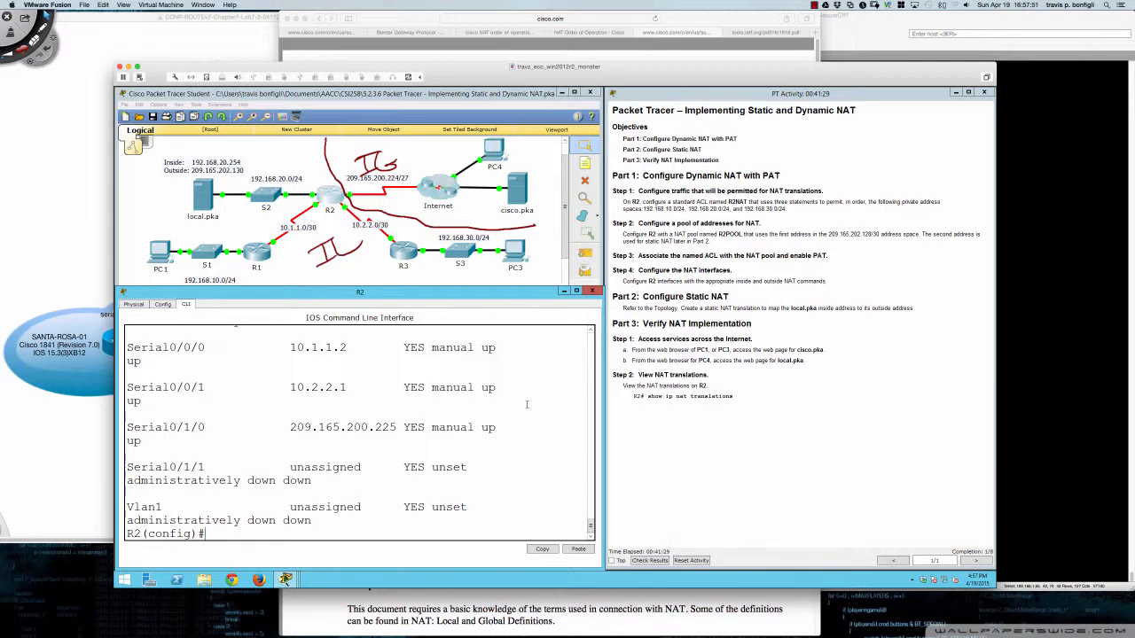
left_click_drag(289, 432, 398, 426)
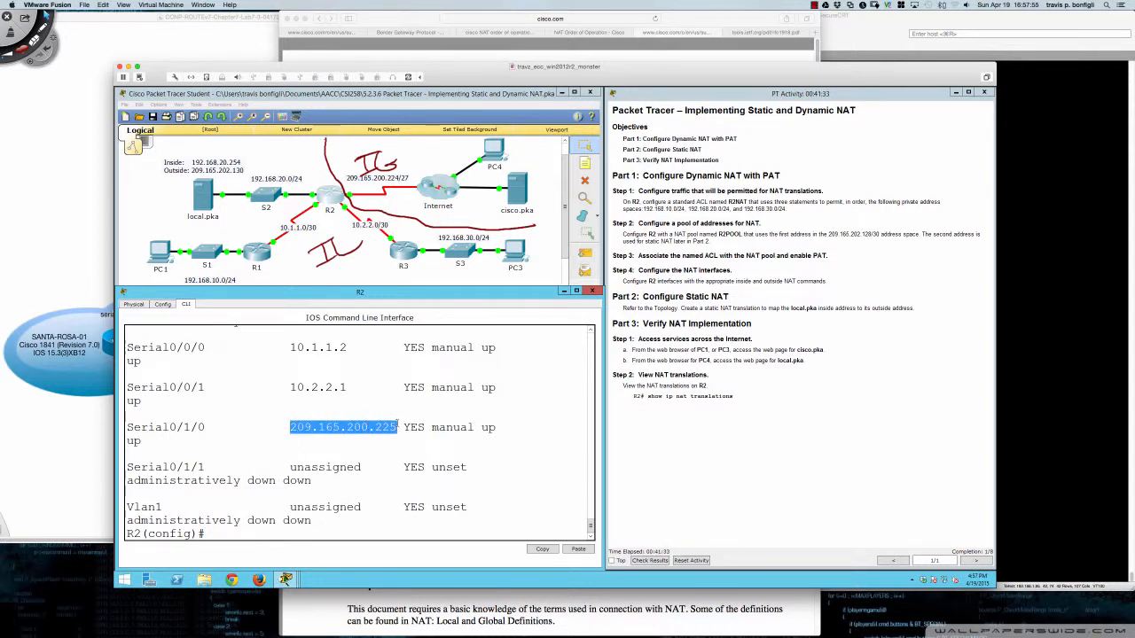
left_click(443, 457)
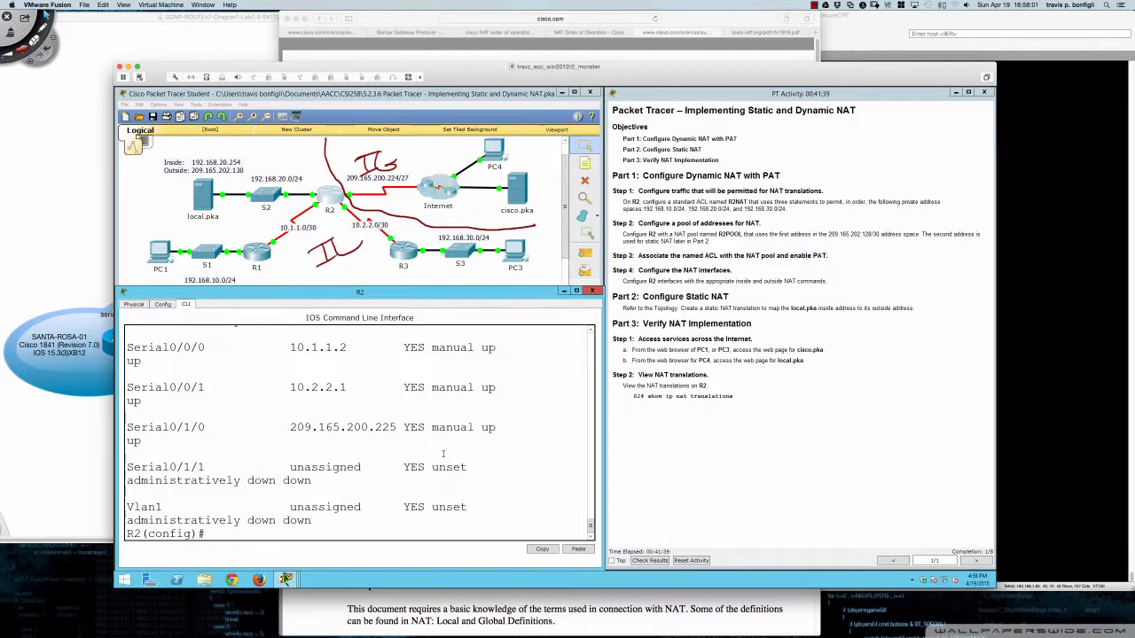
Step: Configure R2's Serial0/1/0 interface as the NAT outside interface with ip nat outside
type("int s0/1/0")
key("Return")
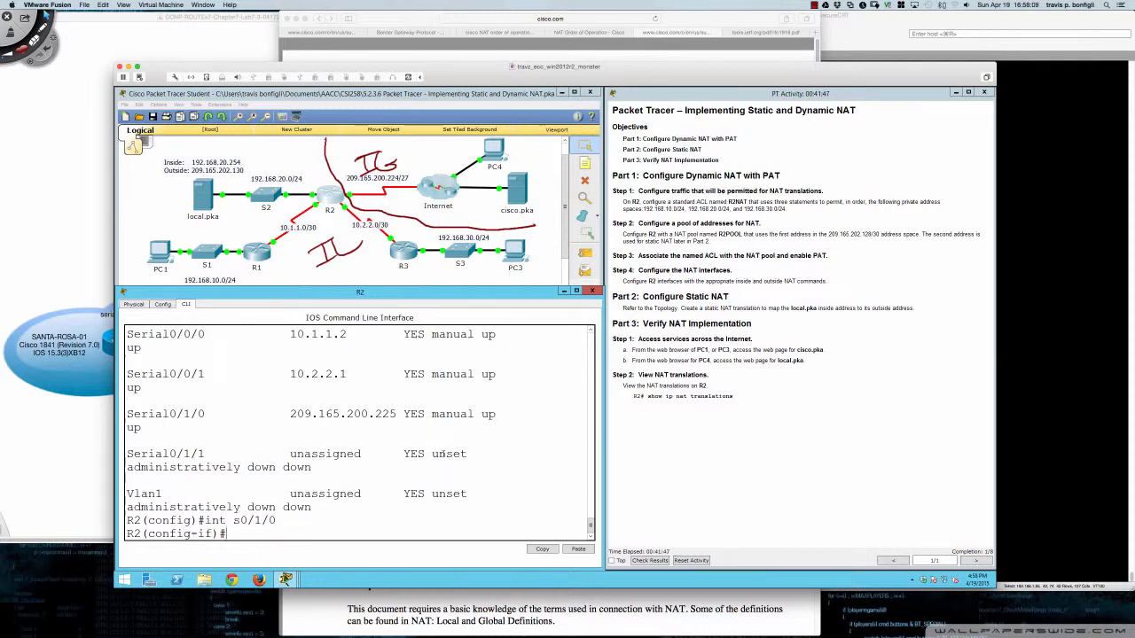
type("ip nat outside")
key("Return")
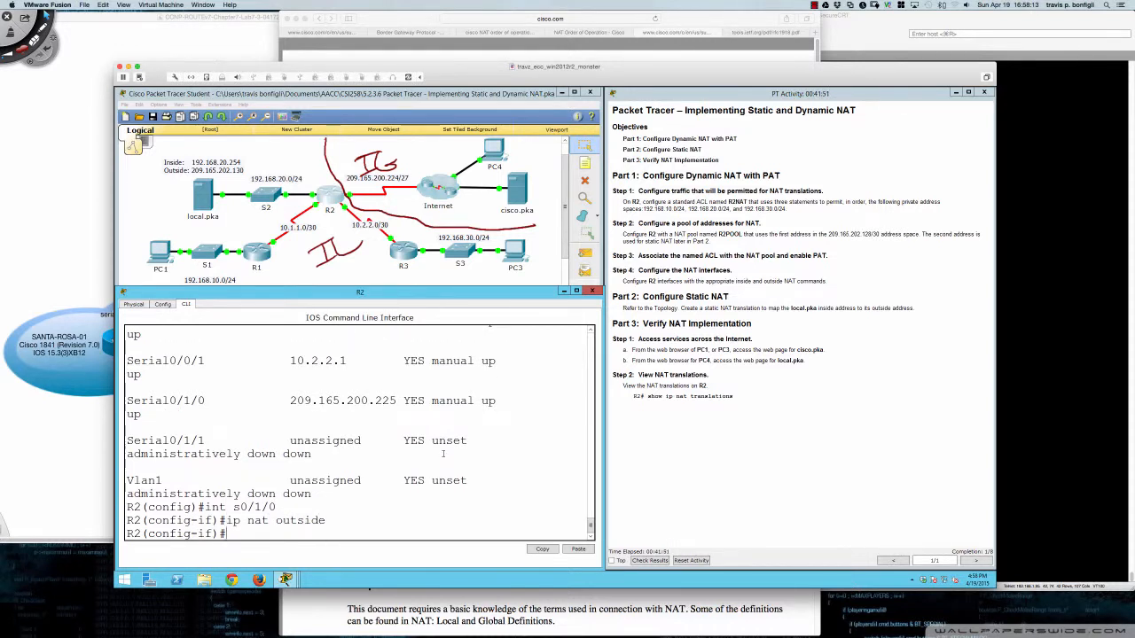
key("Return")
key("Return")
key("Return")
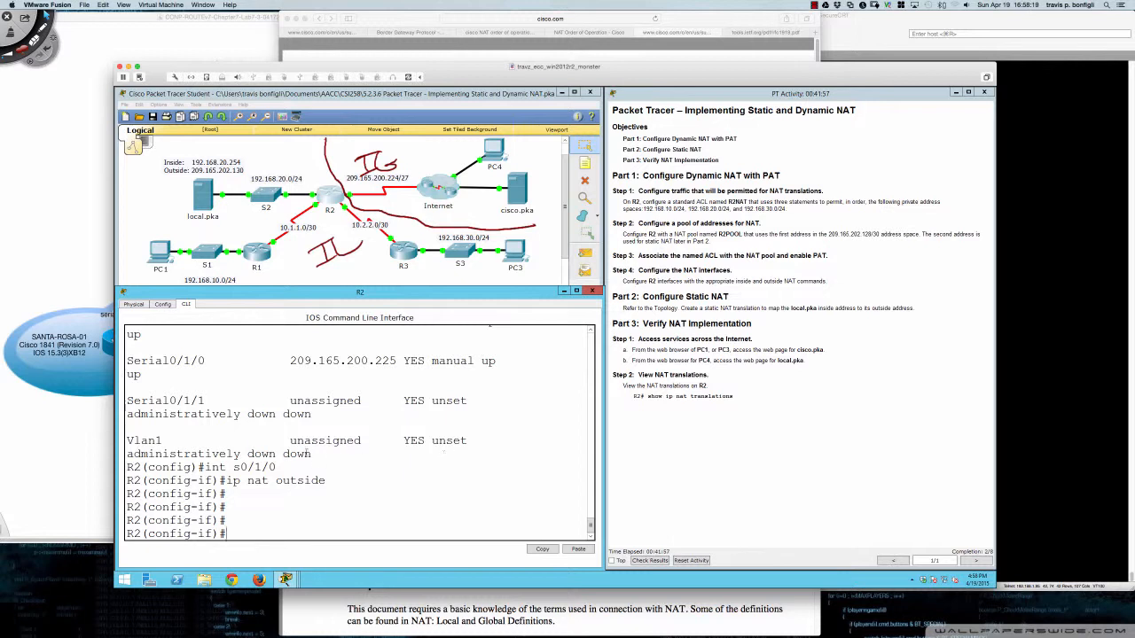
Step: Review the interface summary and configure FastEthernet0/0 as a NAT inside interface with ip nat inside
scroll(306, 453, "up", 3)
scroll(306, 453, "up", 2)
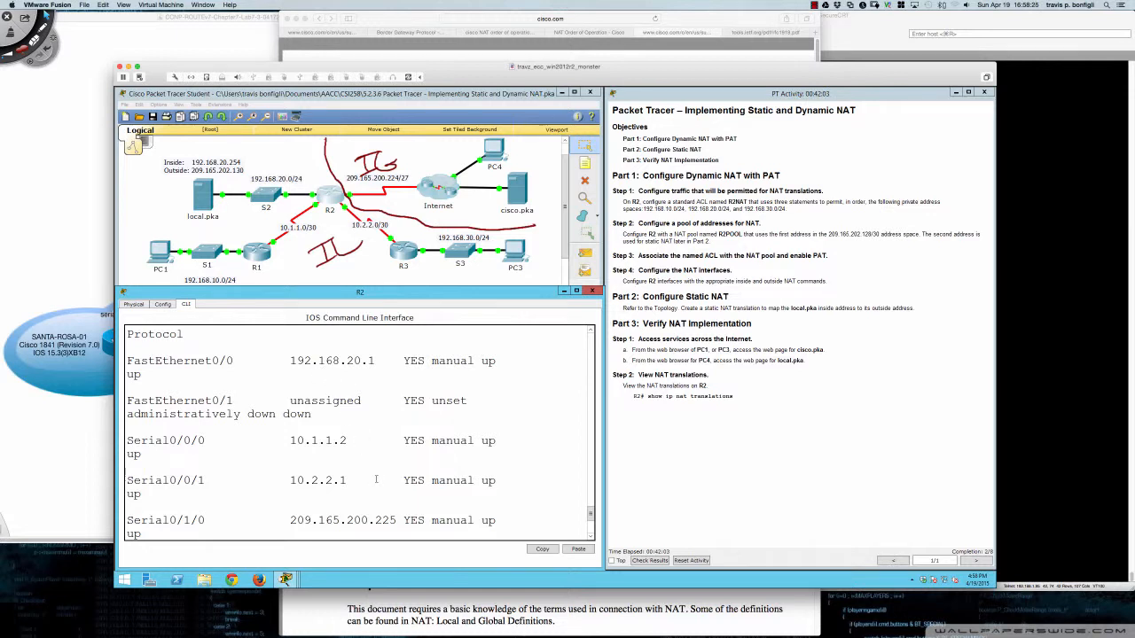
scroll(376, 480, "down", 1)
key("Return")
key("Return")
key("Return")
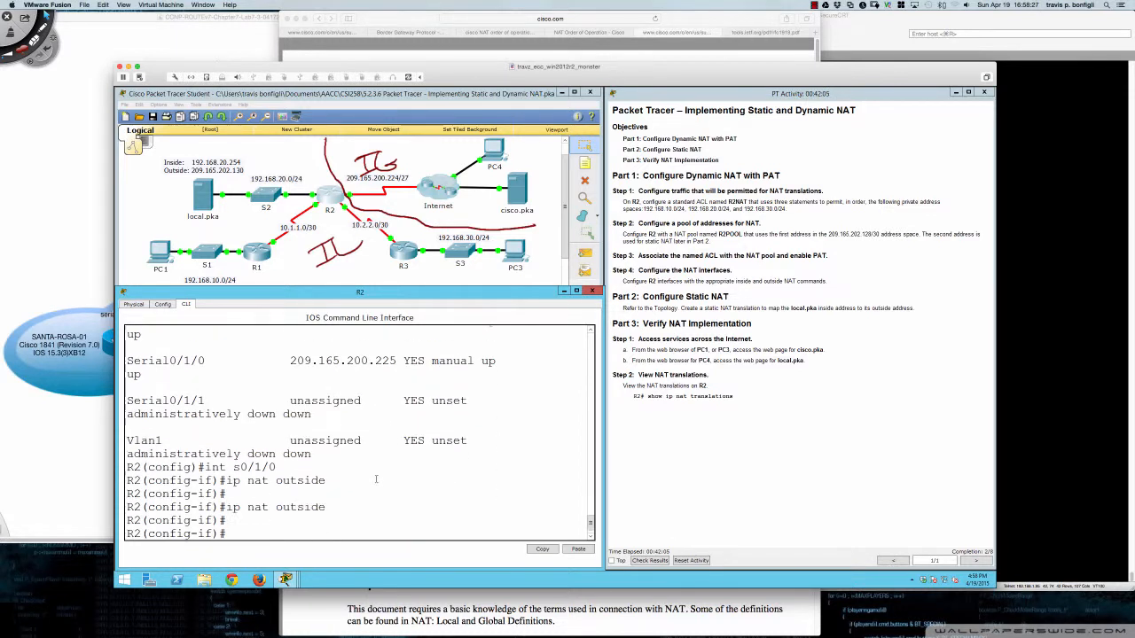
type("int fa0/0")
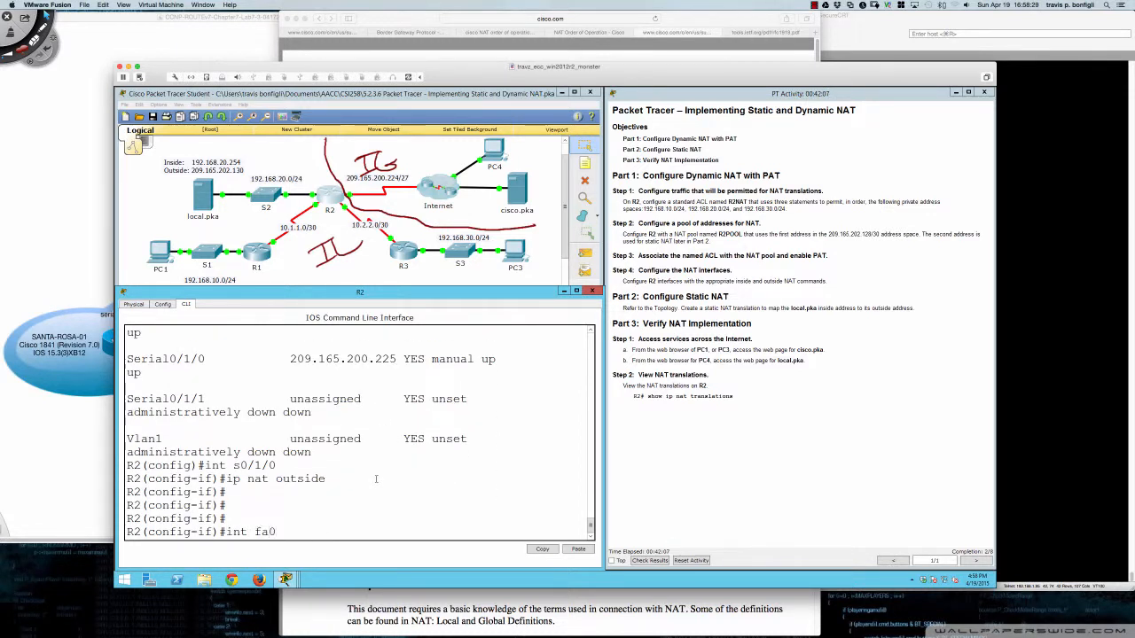
key("Return")
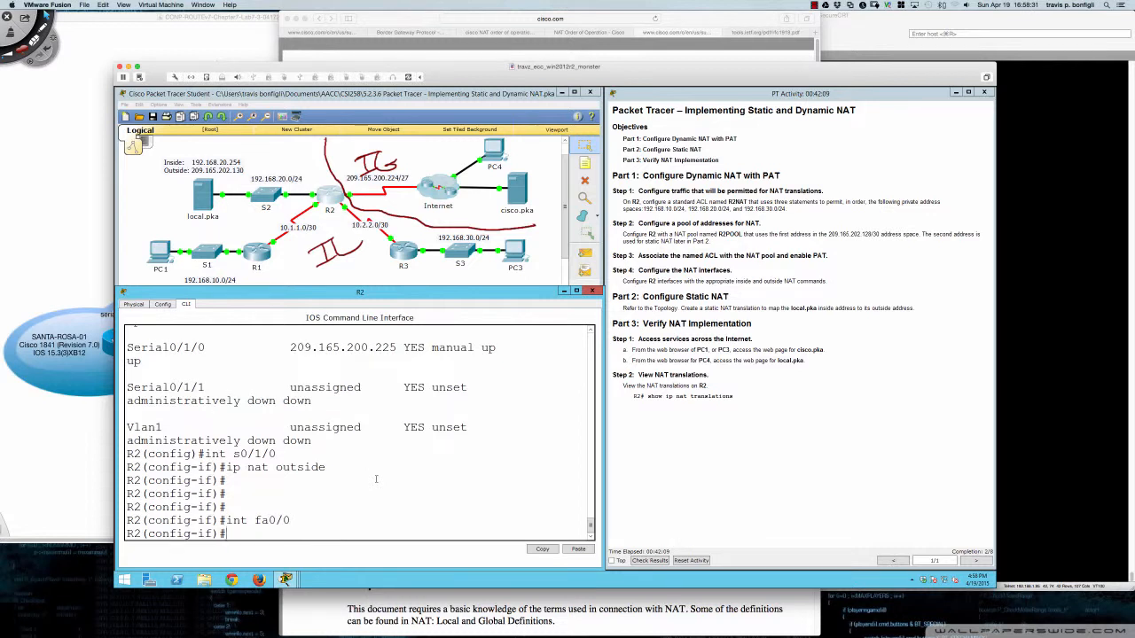
type("ip nat inside")
key("Return")
Step: Configure Serial0/0/0 and Serial0/0/1 as NAT inside interfaces with ip nat inside
type("int s0/0/00")
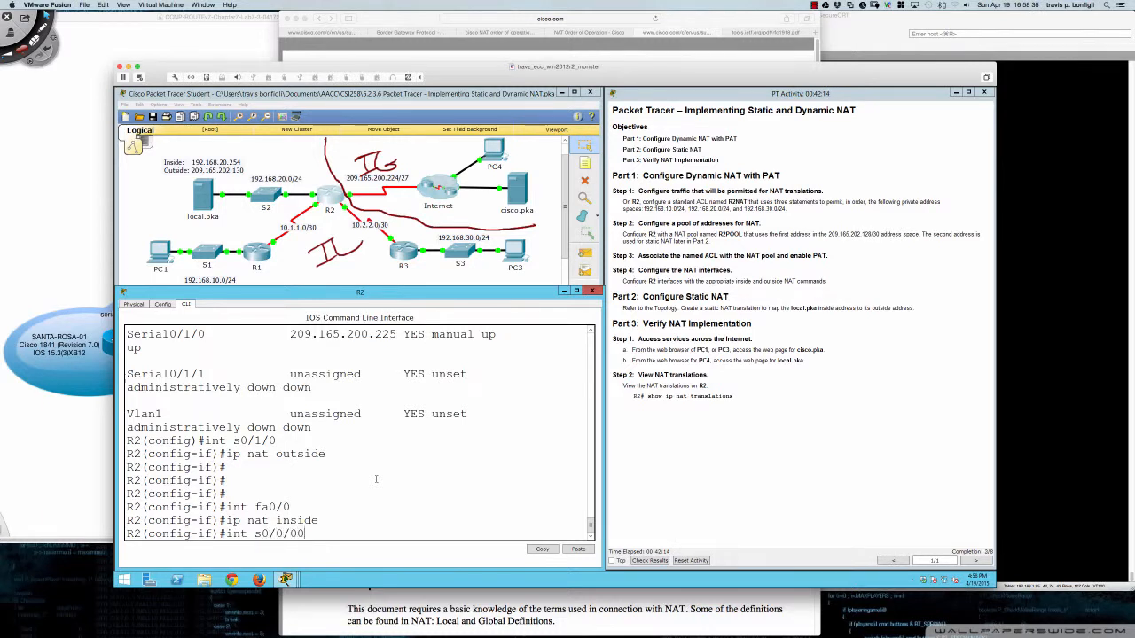
key("Return")
type("ip nat inside")
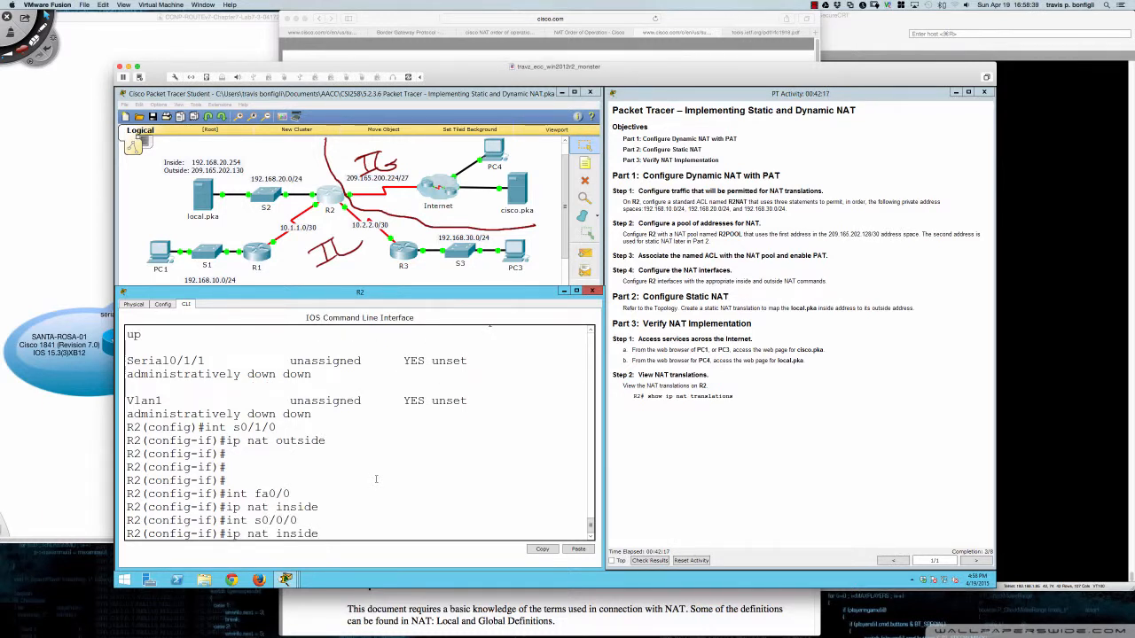
key("Return")
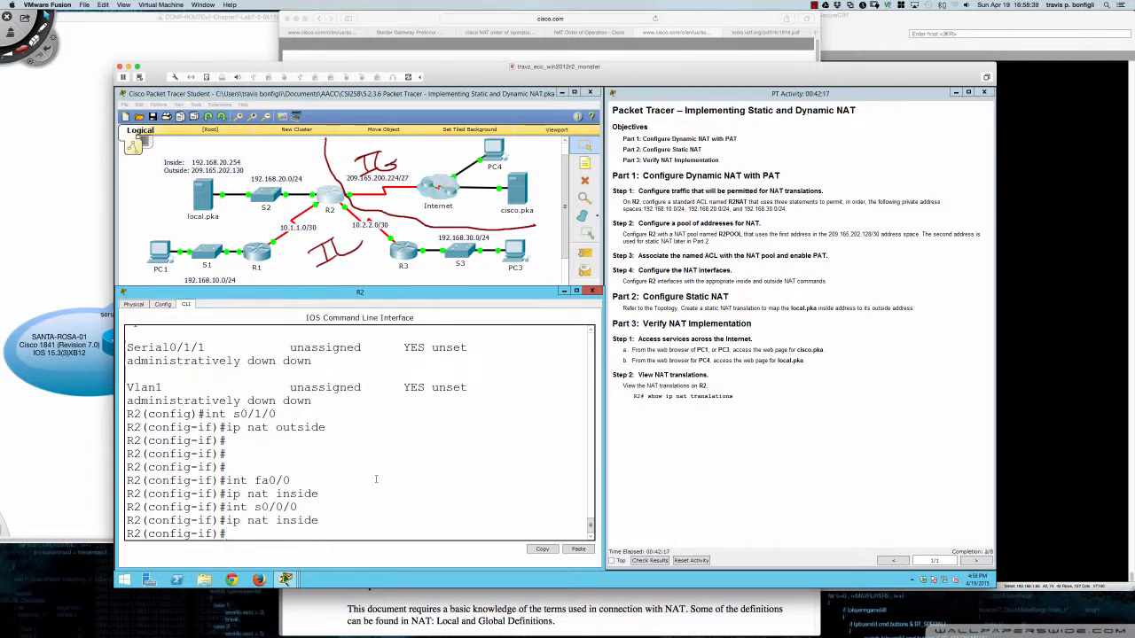
type("int s0/0/1")
key("Return")
type("ip nat ")
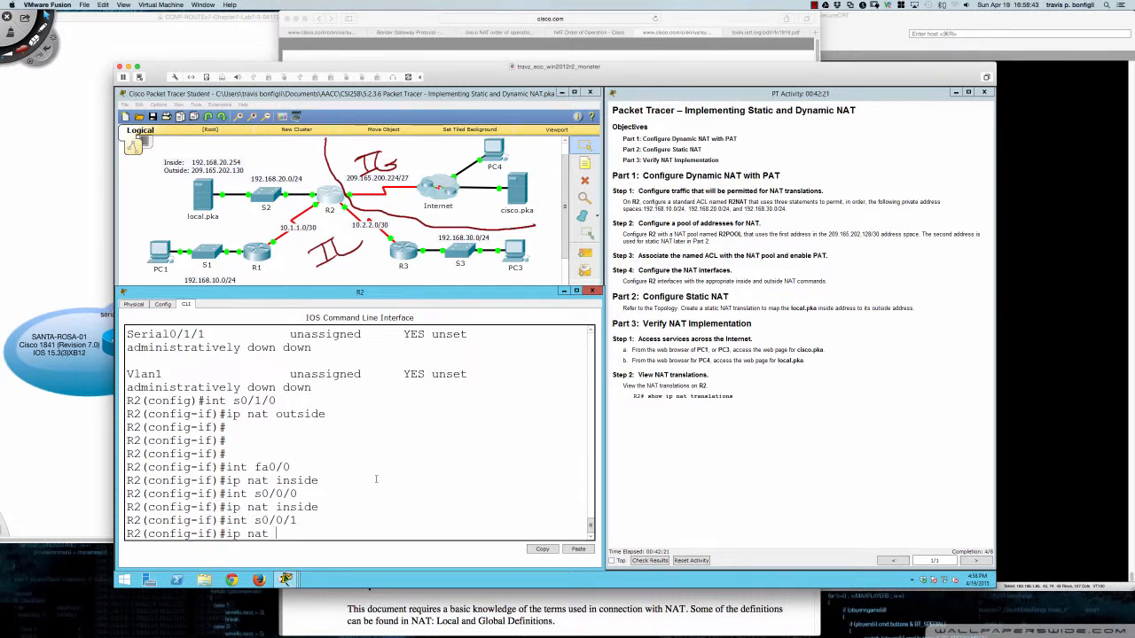
type("inside")
key("Return")
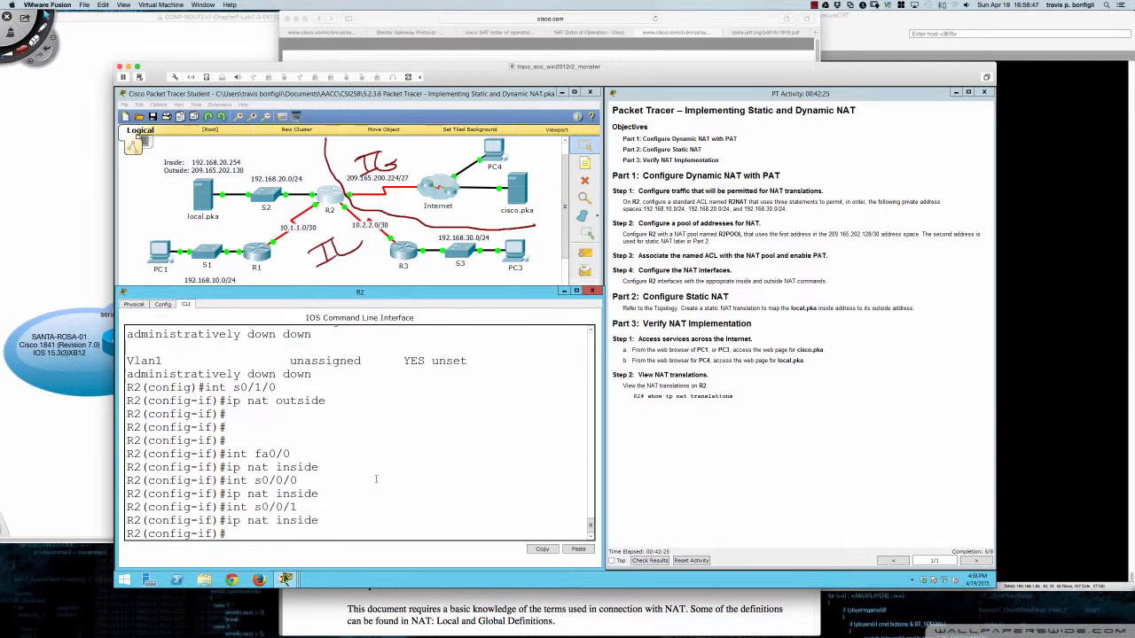
Step: Display R2's running configuration and examine the NAT setting of FastEthernet0/0
key("Return")
type("do sh ru")
key("Return")
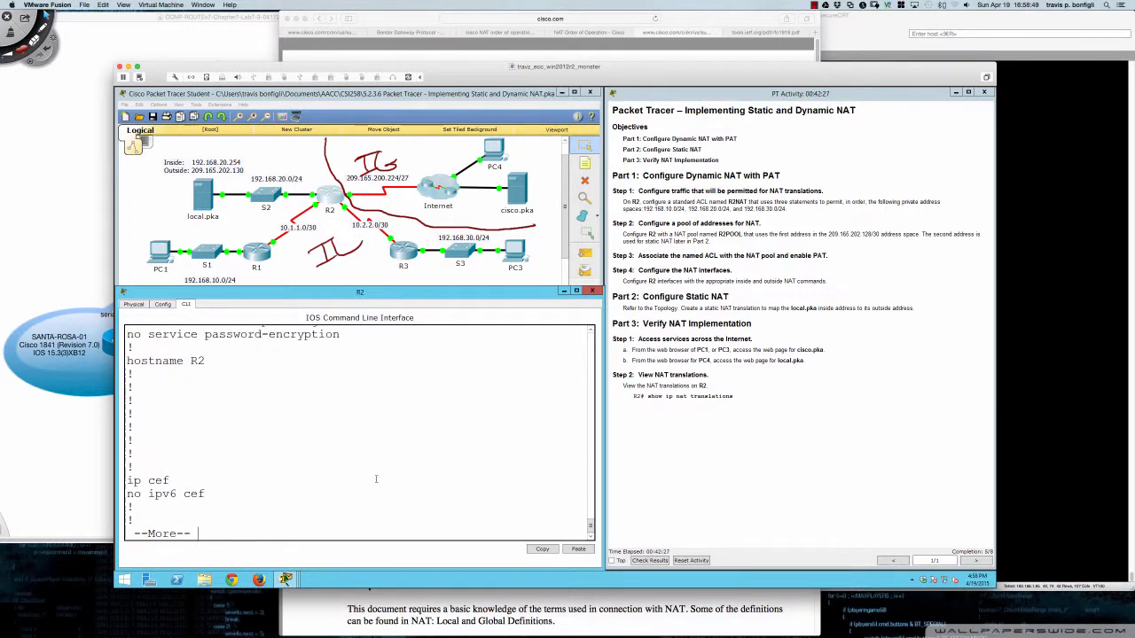
key("Return")
key("Return")
key("Return")
key("Return")
key("Return")
key("Return")
key("Return")
key("Return")
key("Return")
key("Return")
key("Return")
key("Return")
key("Return")
key("Return")
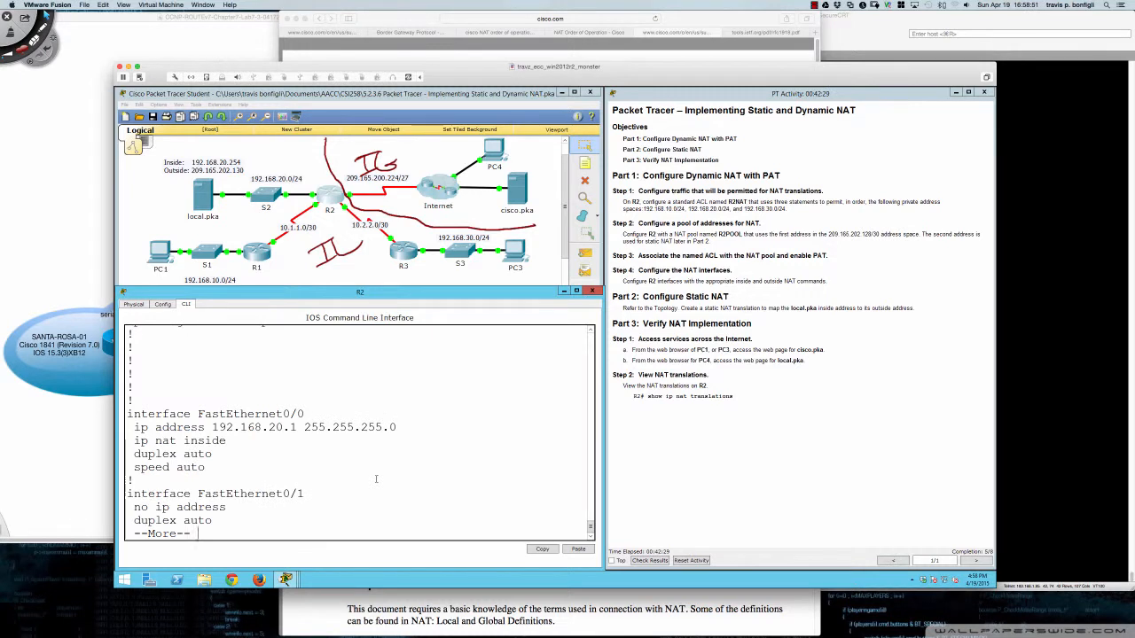
key("Return")
key("Return")
key("Return")
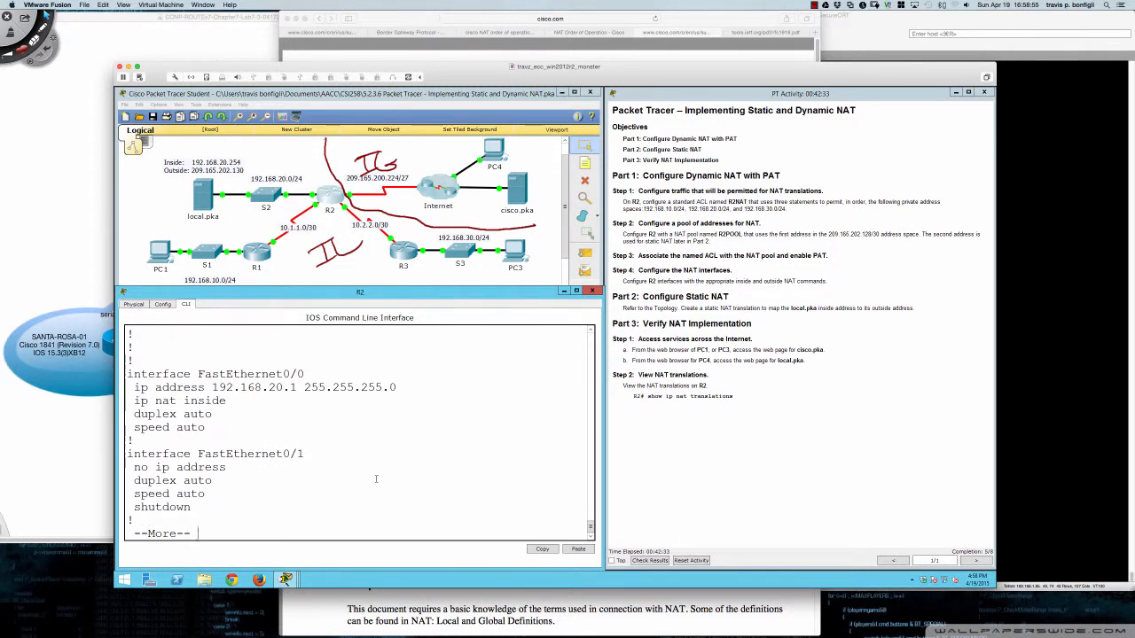
Step: Examine the NAT settings of Serial0/0/0, Serial0/0/1 and Serial0/1/0 in R2's running configuration
key("Return")
key("Return")
key("Return")
key("Return")
key("Return")
key("Return")
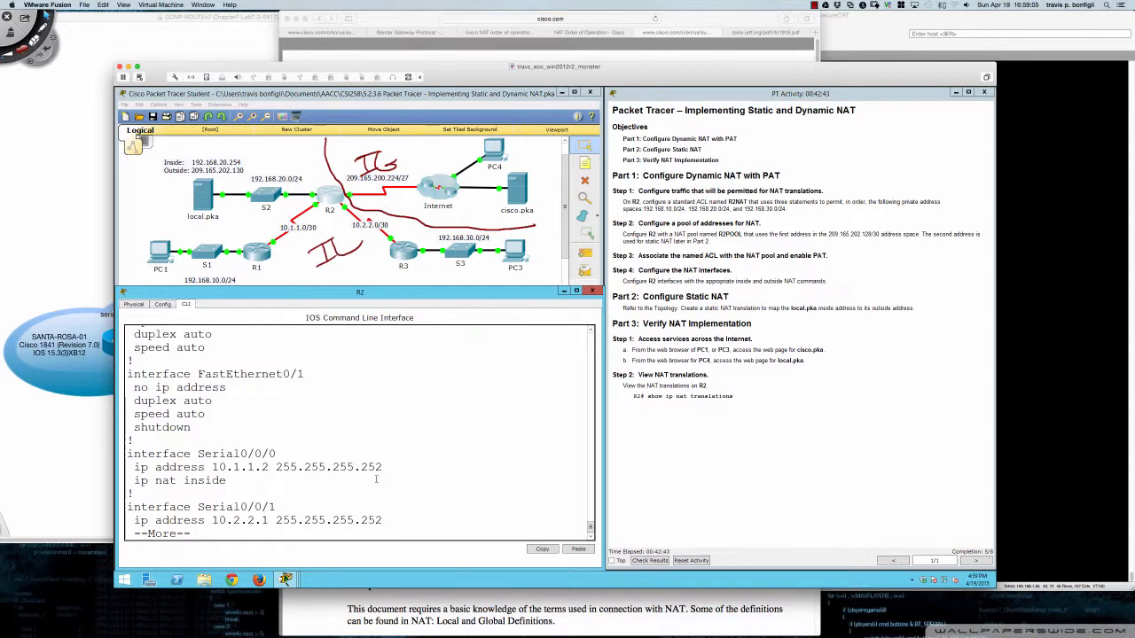
key("Return")
key("Return")
key("Return")
key("Return")
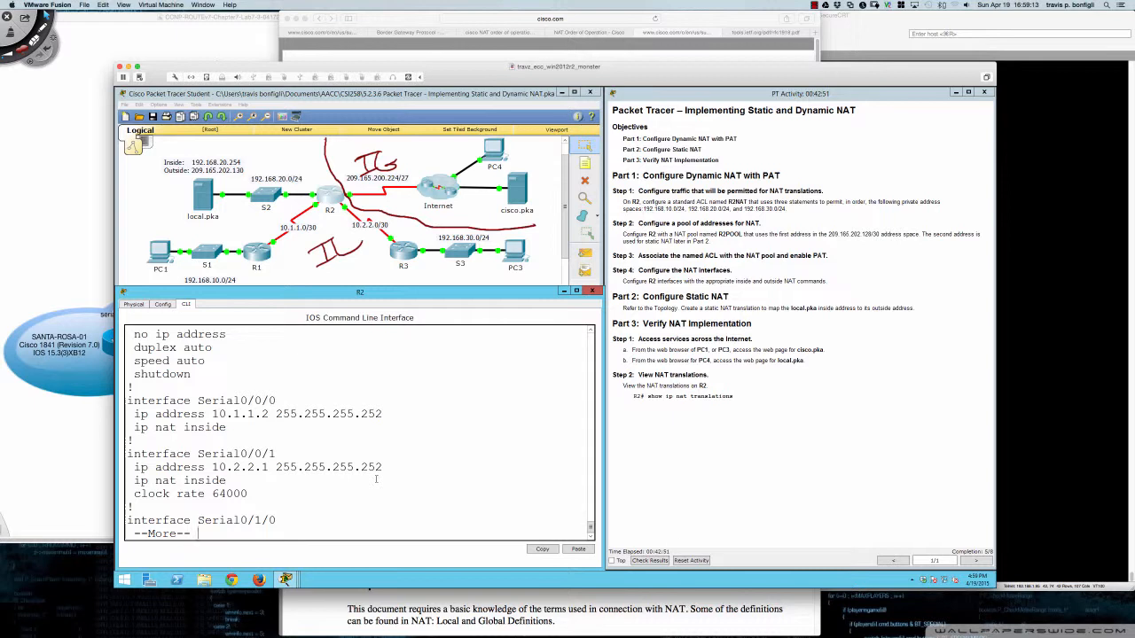
key("Return")
key("Return")
key("Return")
key("Return")
key("Return")
key("Return")
key("Return")
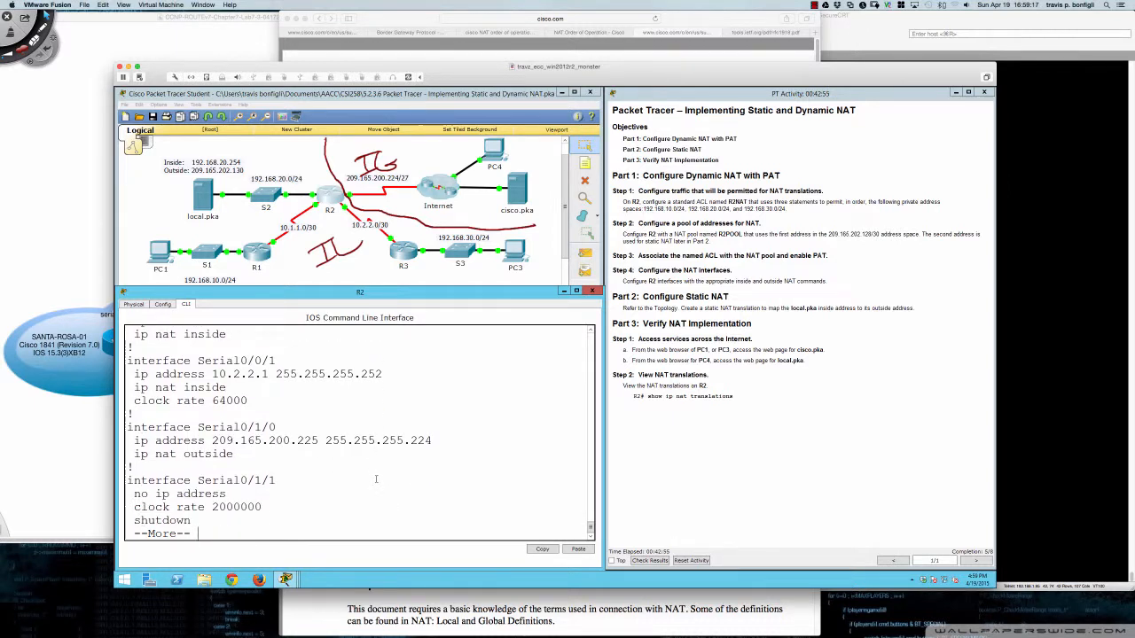
Step: Continue through R2's running configuration, past the RIP section, to the access-list 1 entries
key("Return")
key("Return")
key("Return")
key("Return")
key("Return")
key("Return")
key("Return")
key("Return")
key("Return")
key("Return")
key("Return")
key("Return")
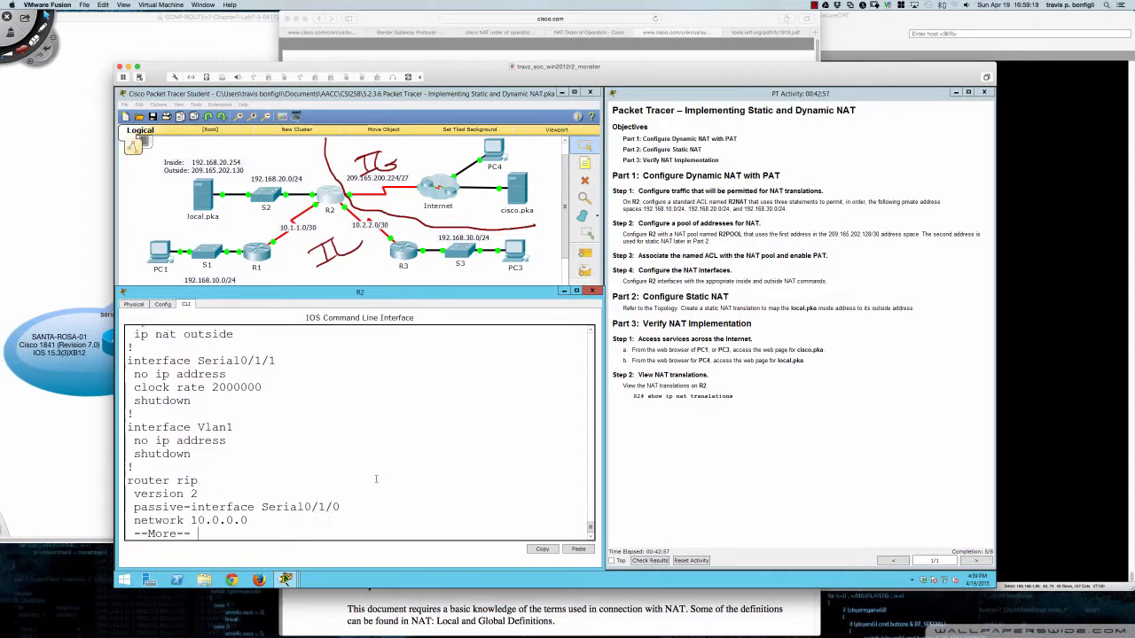
key("space")
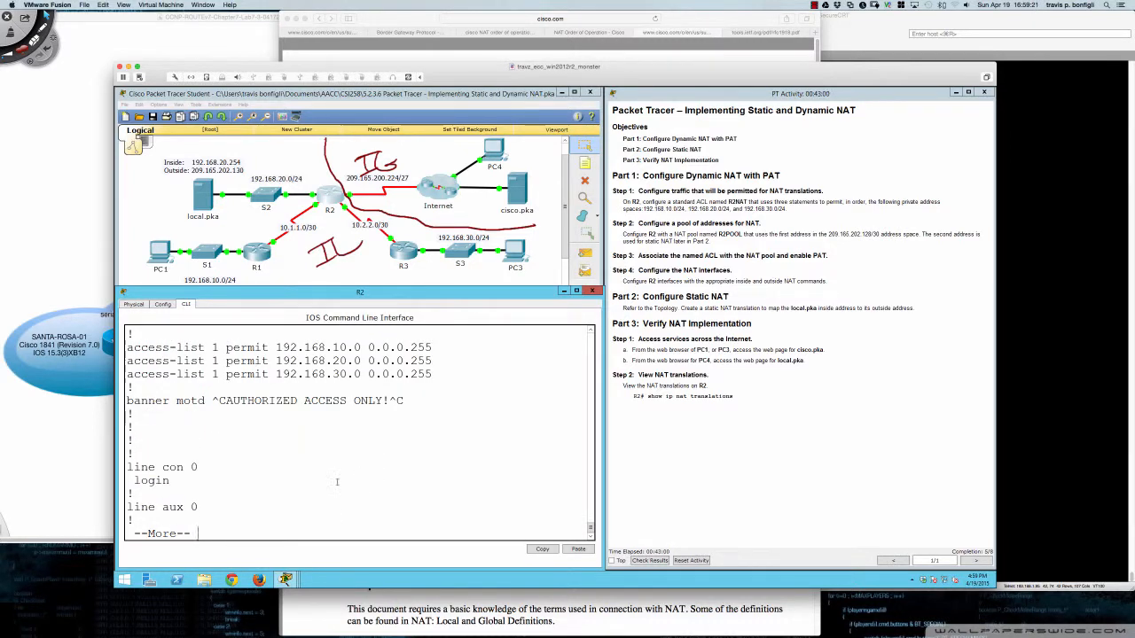
Step: Go back to Serial0/1/0 in the configuration listing and highlight its ip nat outside line and part of its IP address
scroll(345, 479, "up", 5)
scroll(308, 483, "up", 6)
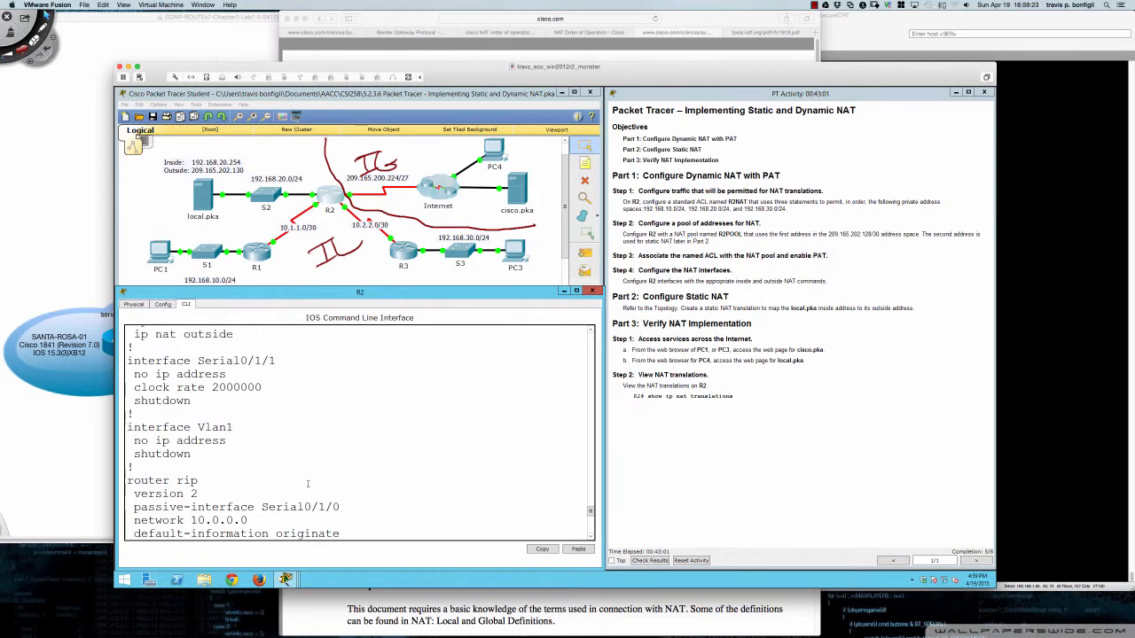
scroll(308, 483, "up", 1)
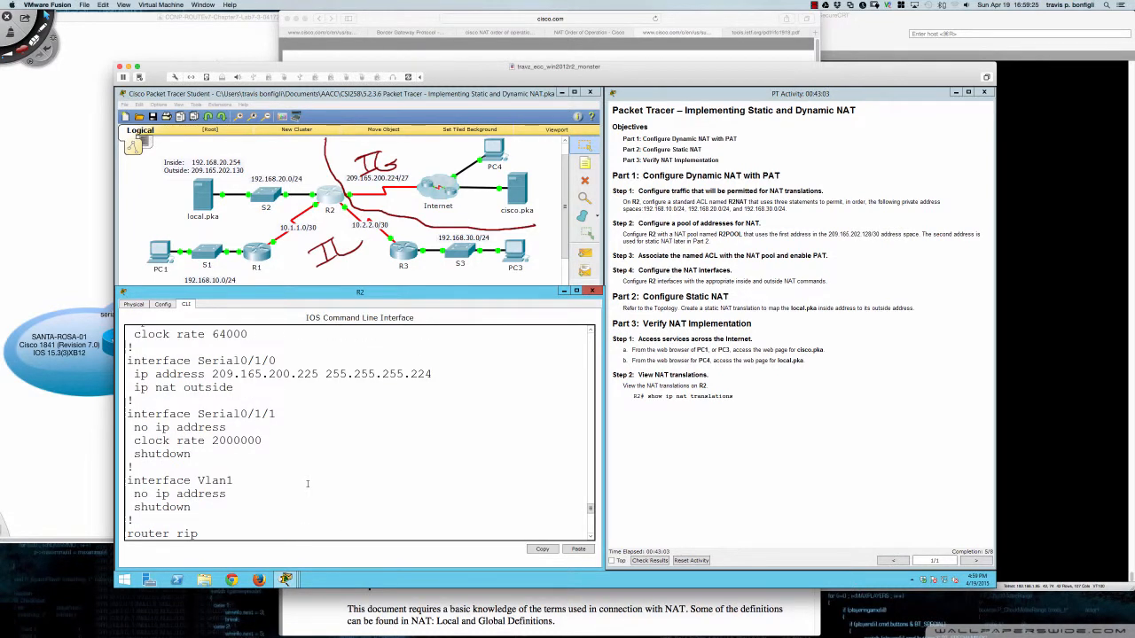
scroll(308, 483, "up", 2)
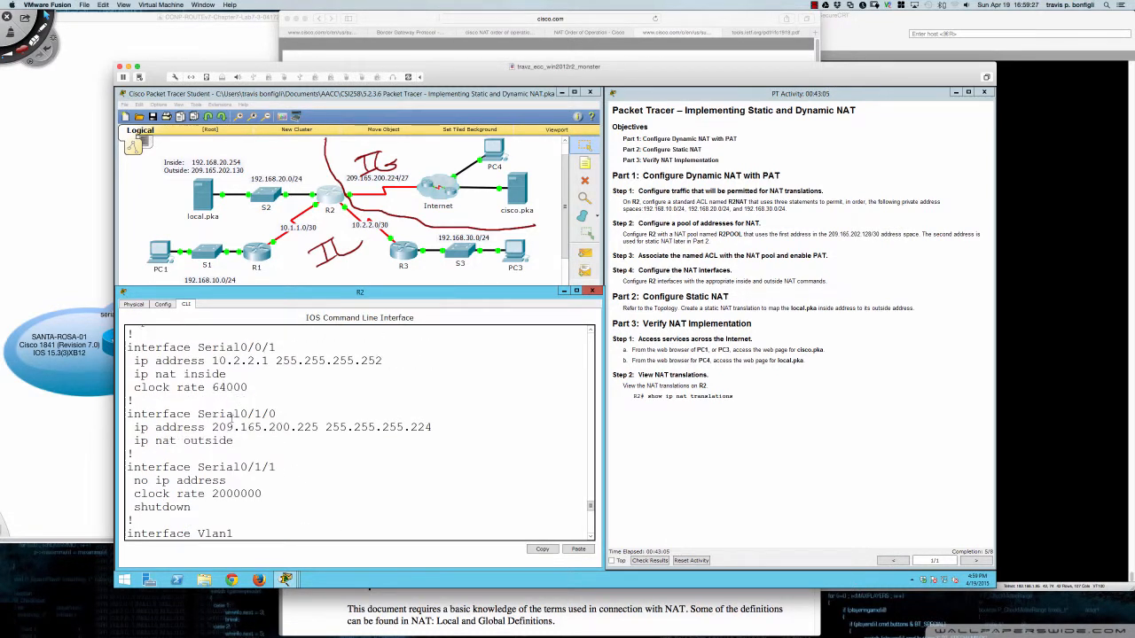
left_click_drag(234, 441, 133, 440)
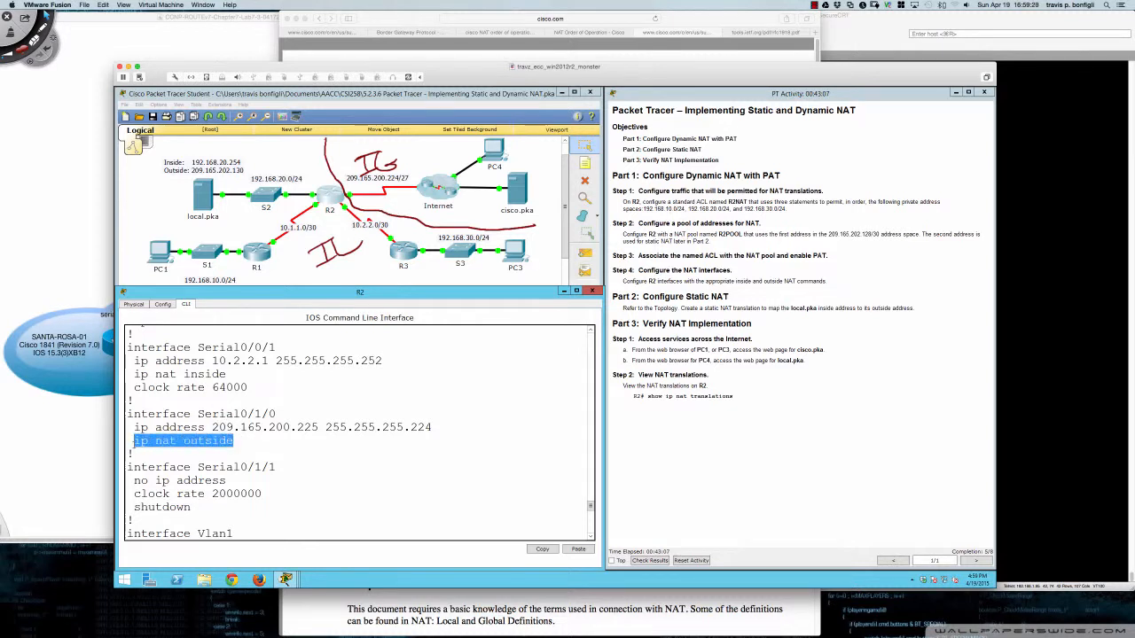
left_click_drag(276, 427, 319, 428)
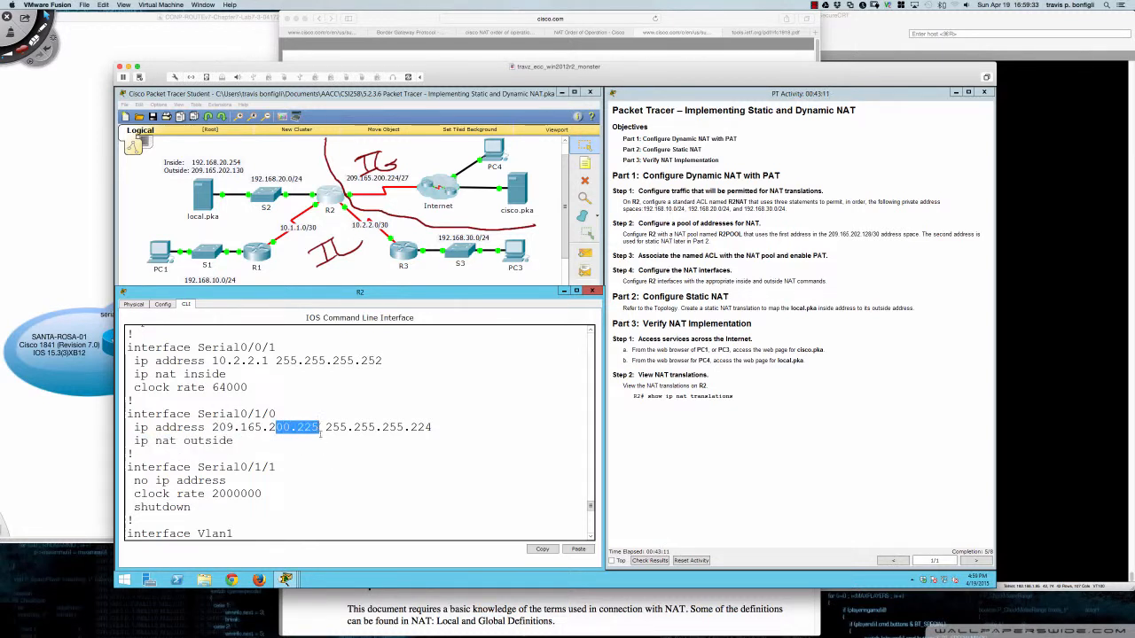
left_click(325, 444)
Step: Review the R2POOL and access-list 1 lines and end the running configuration listing
scroll(359, 466, "down", 12)
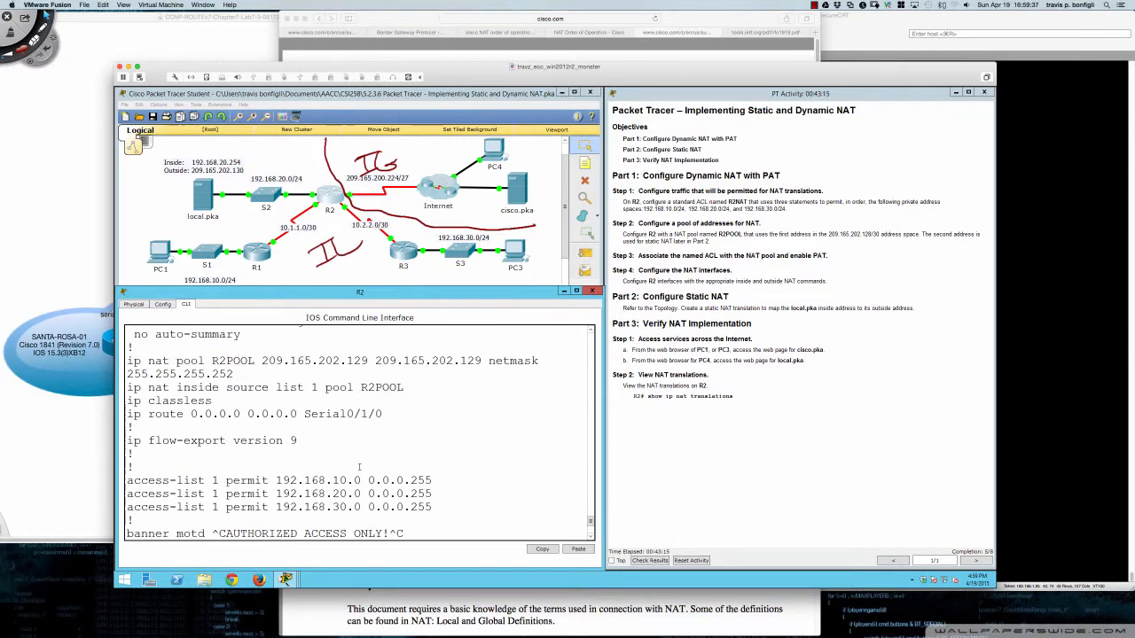
key("q")
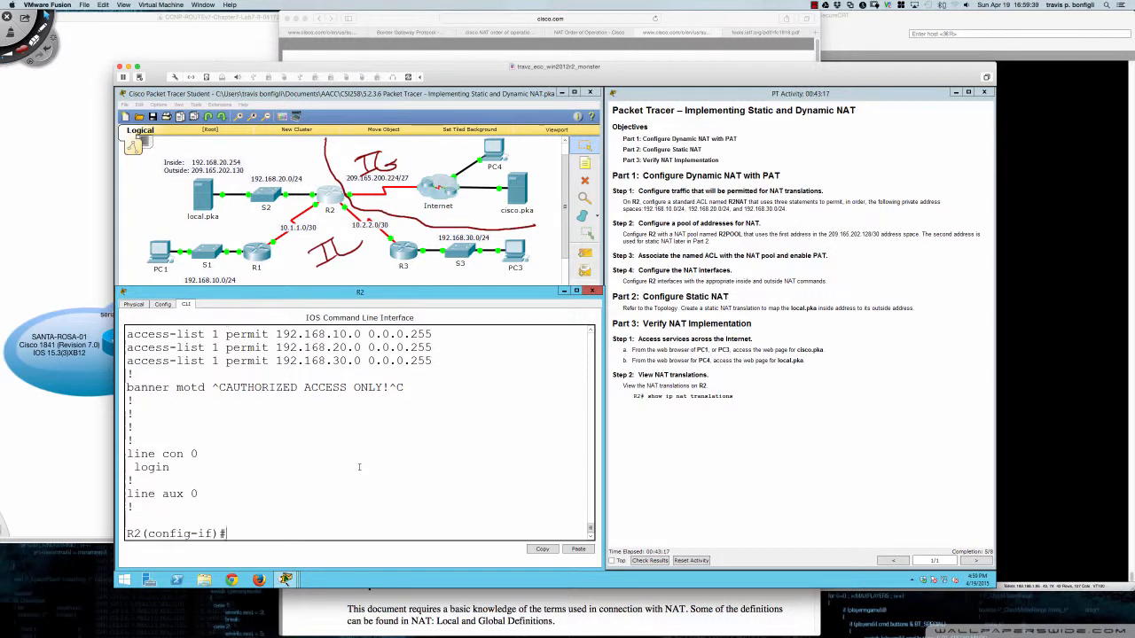
key("Return")
key("Return")
key("Return")
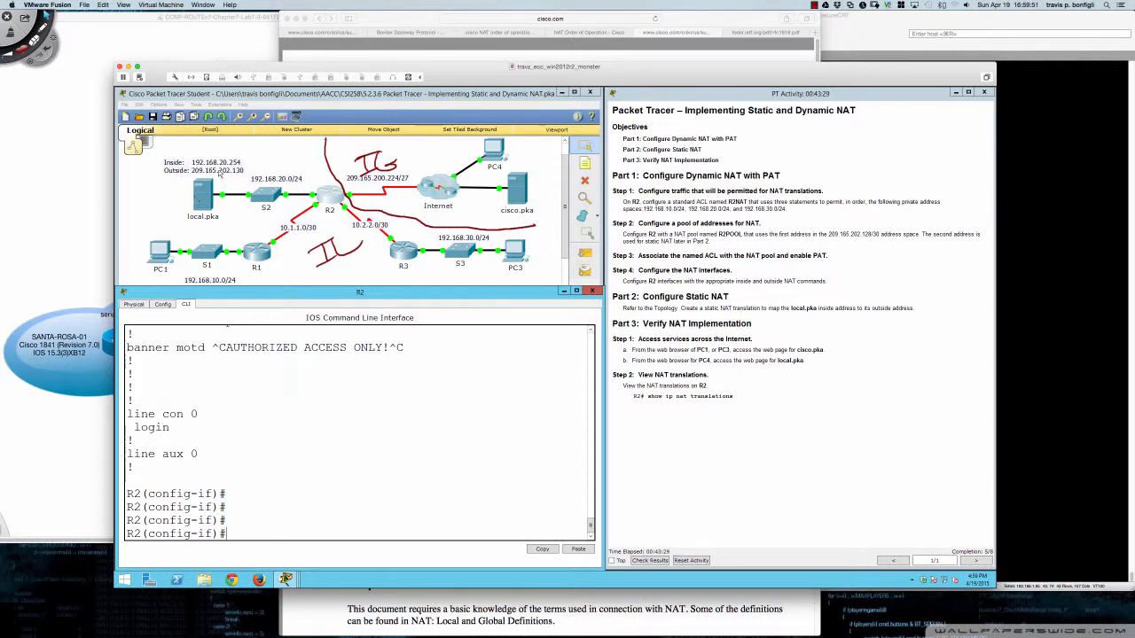
Step: Check the inside and outside address label above local.pka in the topology and reopen R2's command line
double_click(200, 176)
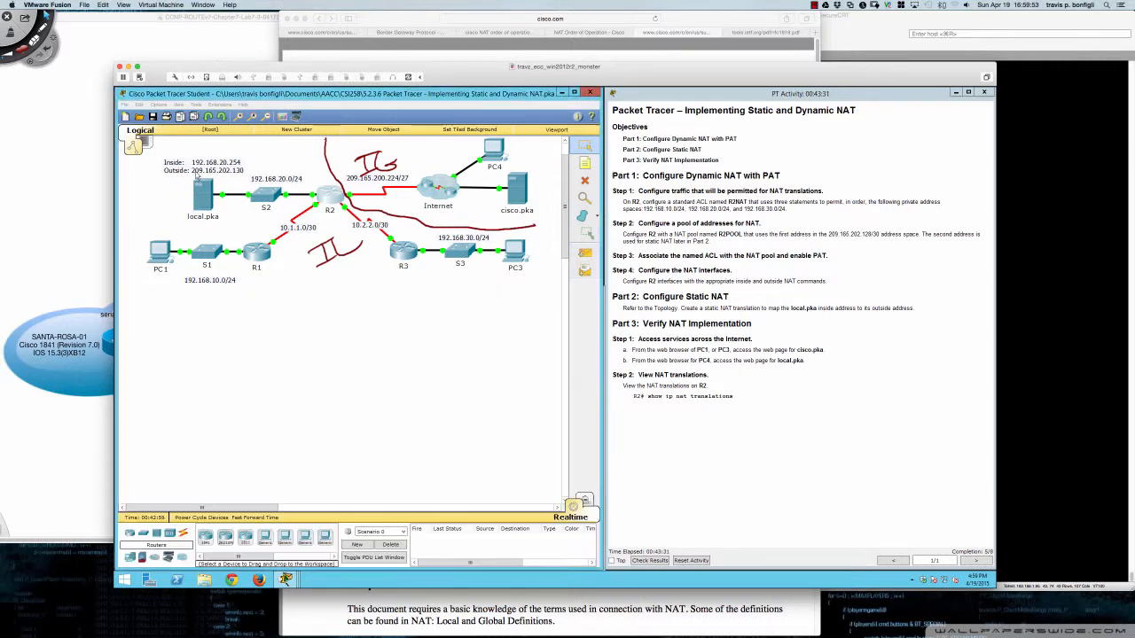
left_click(381, 342)
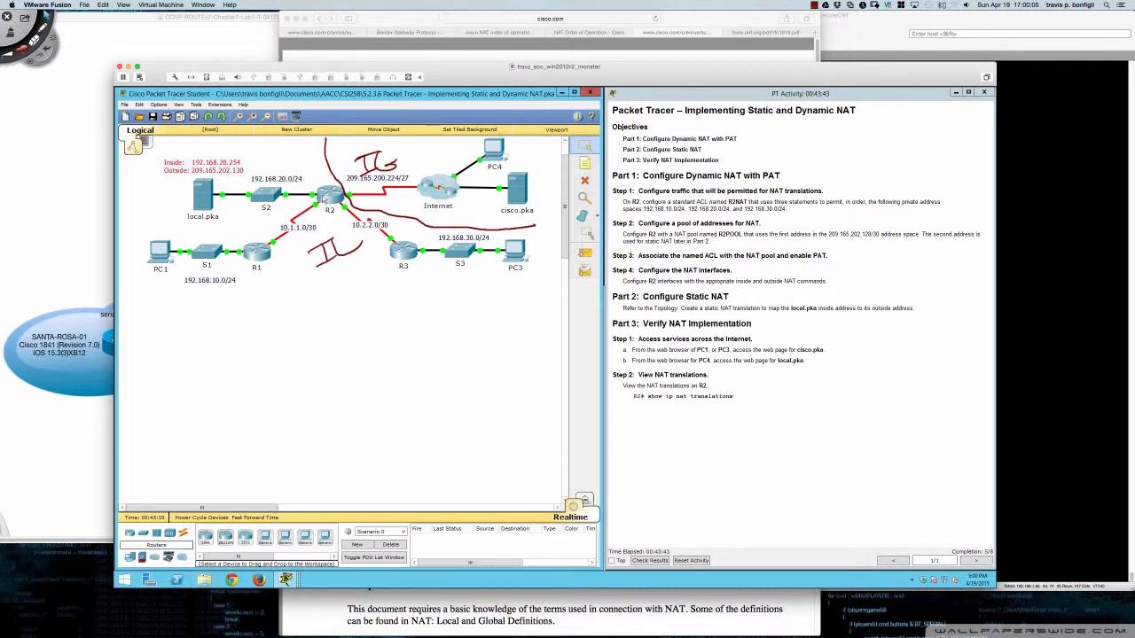
left_click(325, 200)
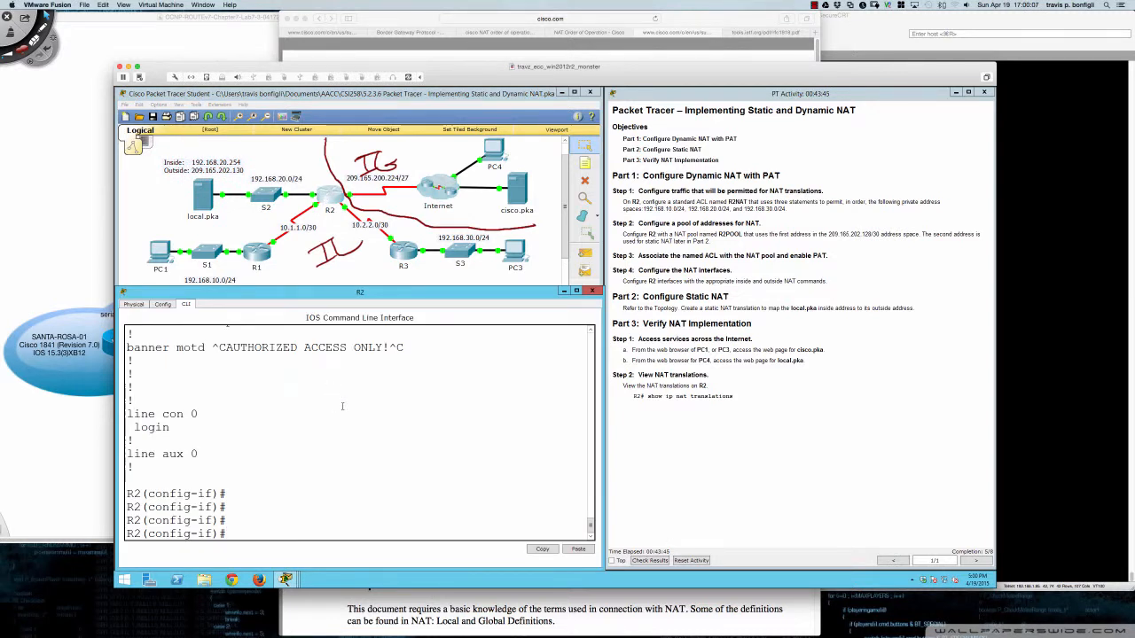
Step: Exit interface configuration mode on R2 to global configuration mode
key("Return")
key("Return")
type("exit")
key("Return")
key("Return")
key("Return")
key("Return")
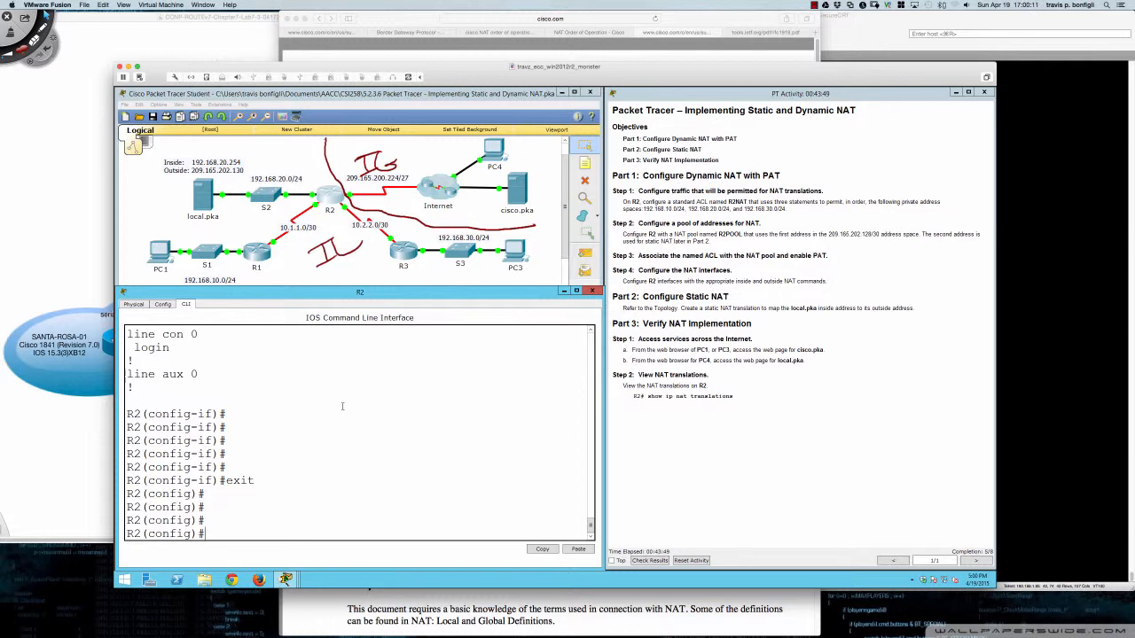
Step: Create the static NAT mapping for local.pka with ip nat inside source static 192.168.20.254 209.165.202.130
type("ip nat inside sou")
type("r")
key("Tab")
type("?")
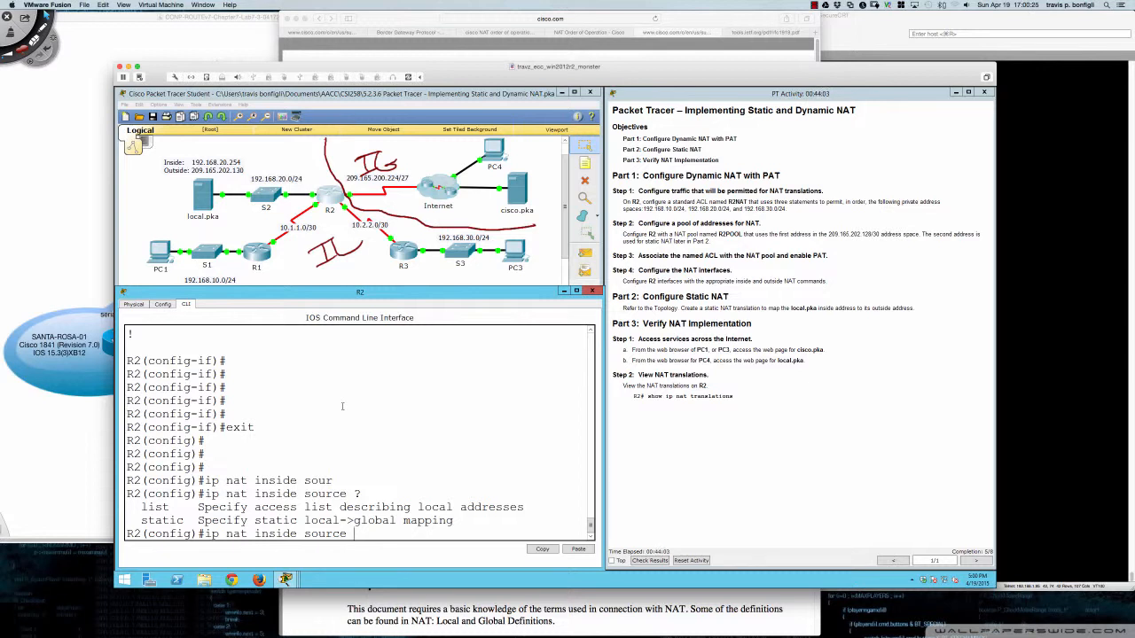
type("st")
key("Tab")
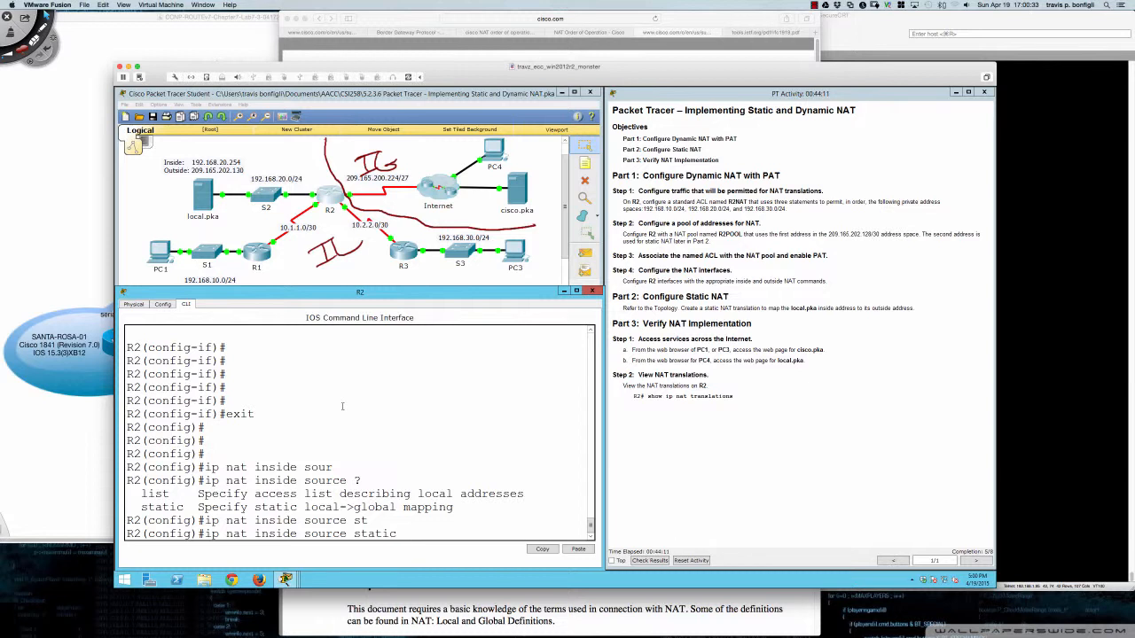
type("192.168.20.254")
type("209.165.202.1")
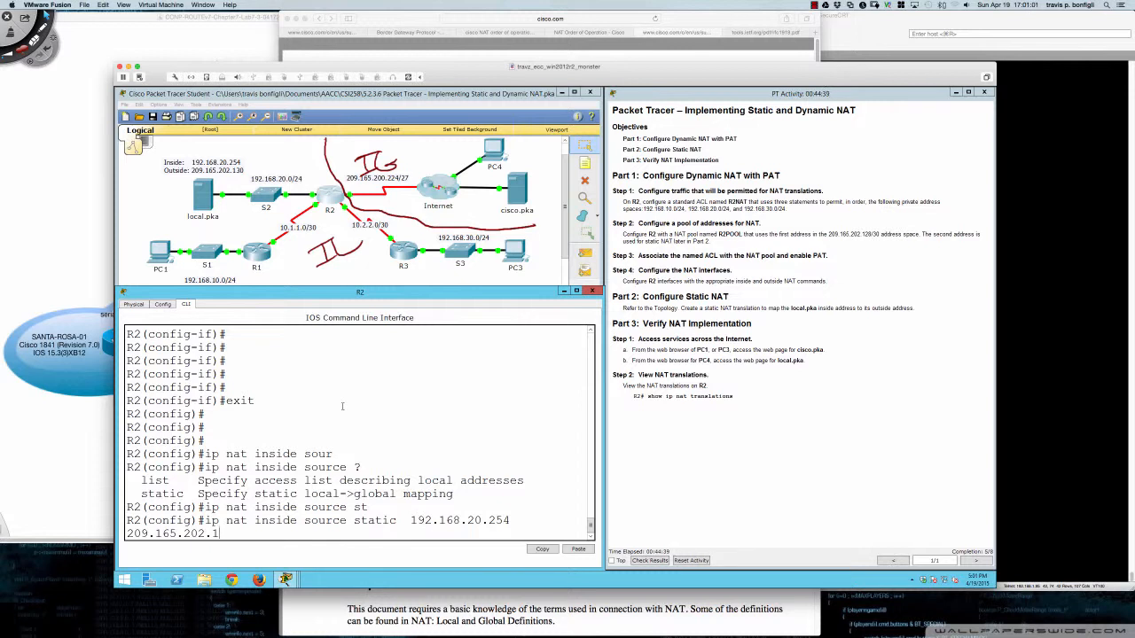
type("30 ?")
key("Return")
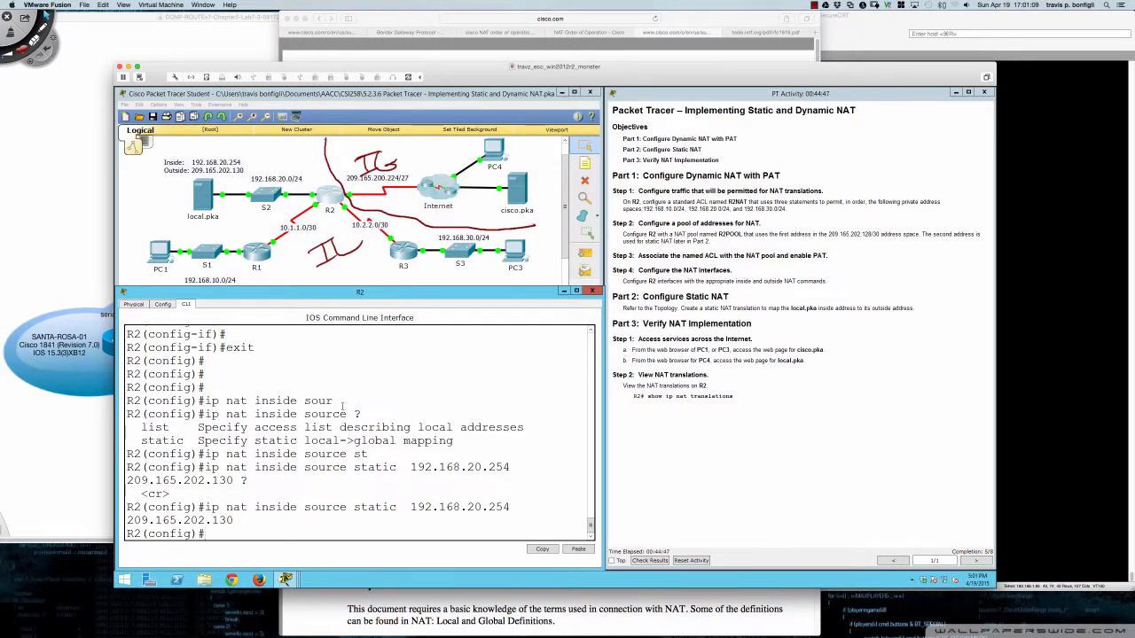
key("Return")
key("Return")
key("Return")
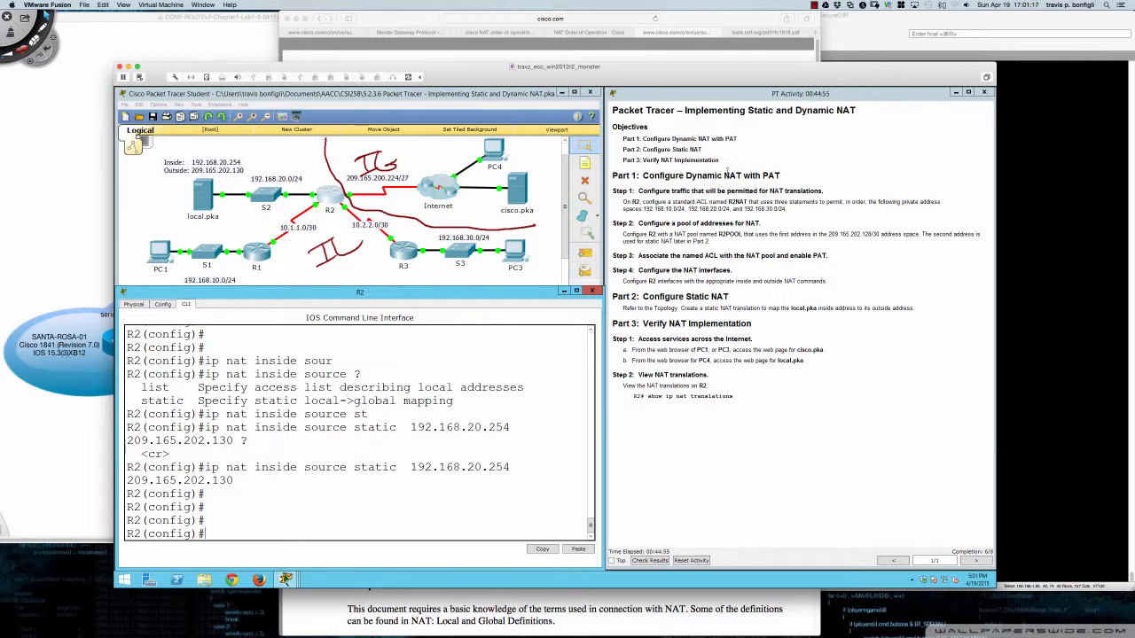
Step: Highlight the PAT requirement in the Part 1 heading and display R2's running configuration as far as its NAT statements
left_click_drag(725, 175, 780, 176)
left_click(494, 387)
key("Up")
key("Down")
type("ip nat inside")
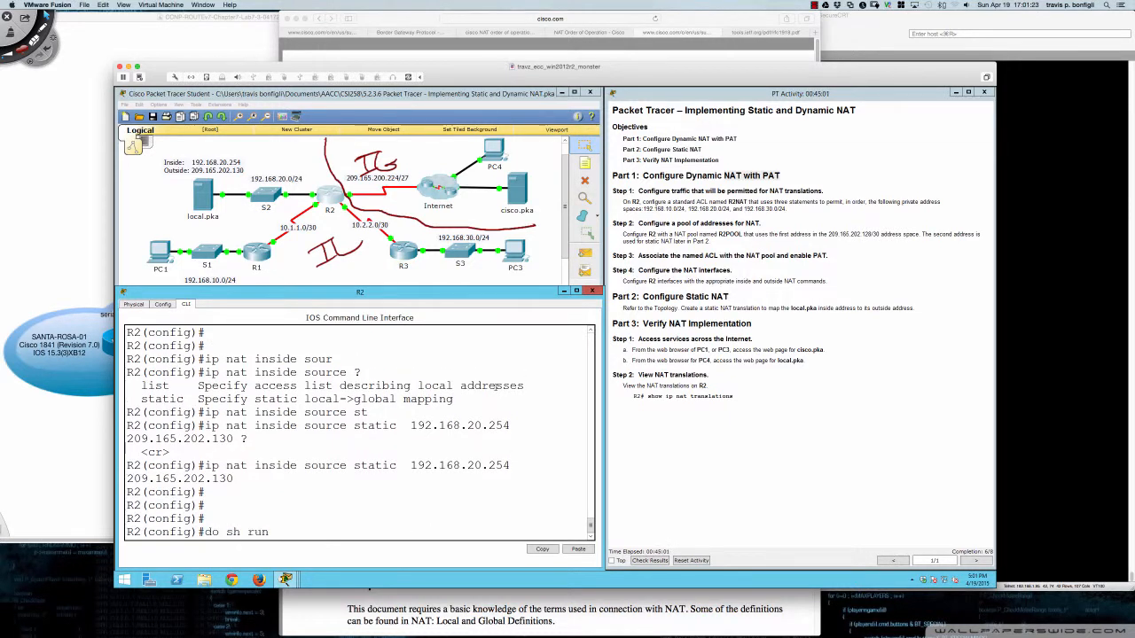
key("Up")
key("Up")
key("Up")
key("Up")
key("Up")
key("BackSpace")
key("BackSpace")
key("BackSpace")
key("BackSpace")
key("BackSpace")
key("BackSpace")
key("BackSpace")
key("BackSpace")
key("BackSpace")
key("BackSpace")
key("BackSpace")
key("BackSpace")
key("BackSpace")
type("do sh run")
key("Return")
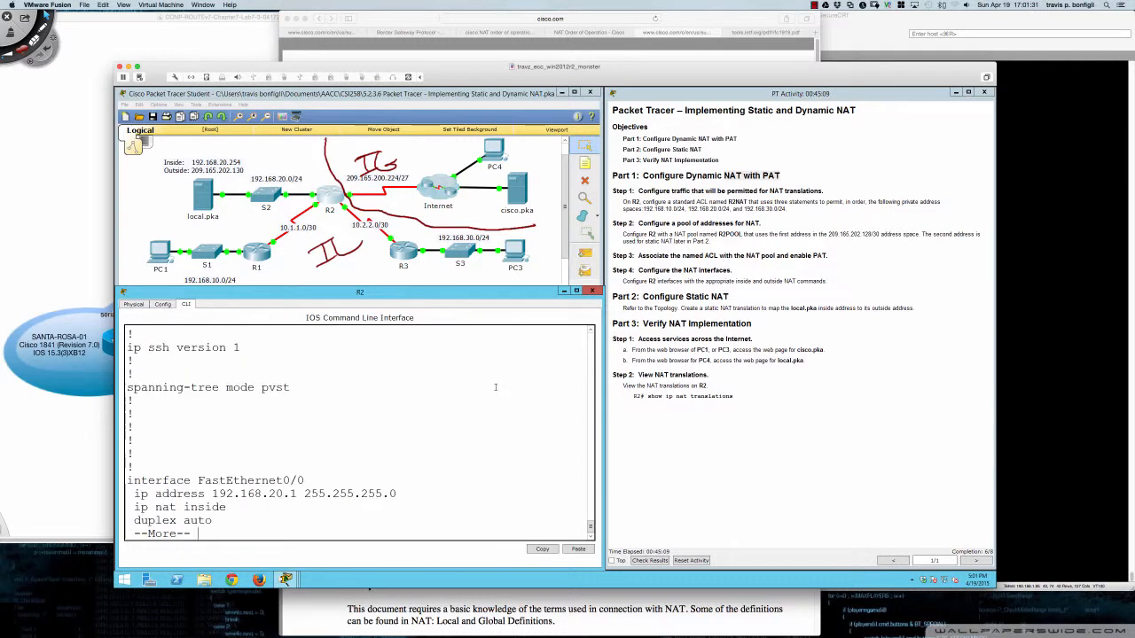
key("space")
key("space")
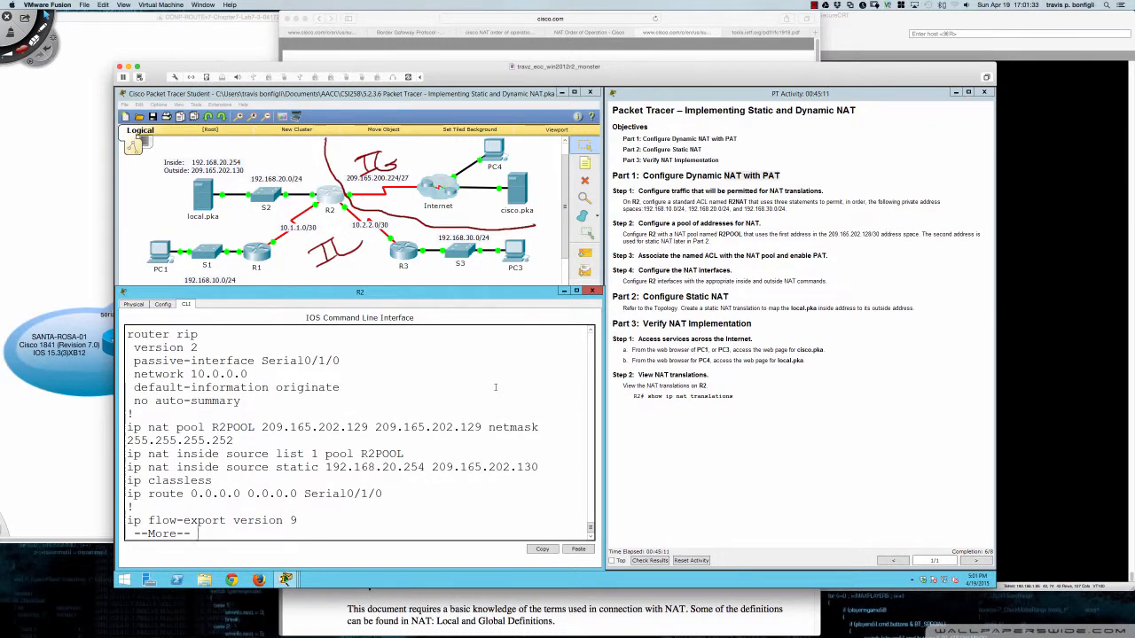
key("q")
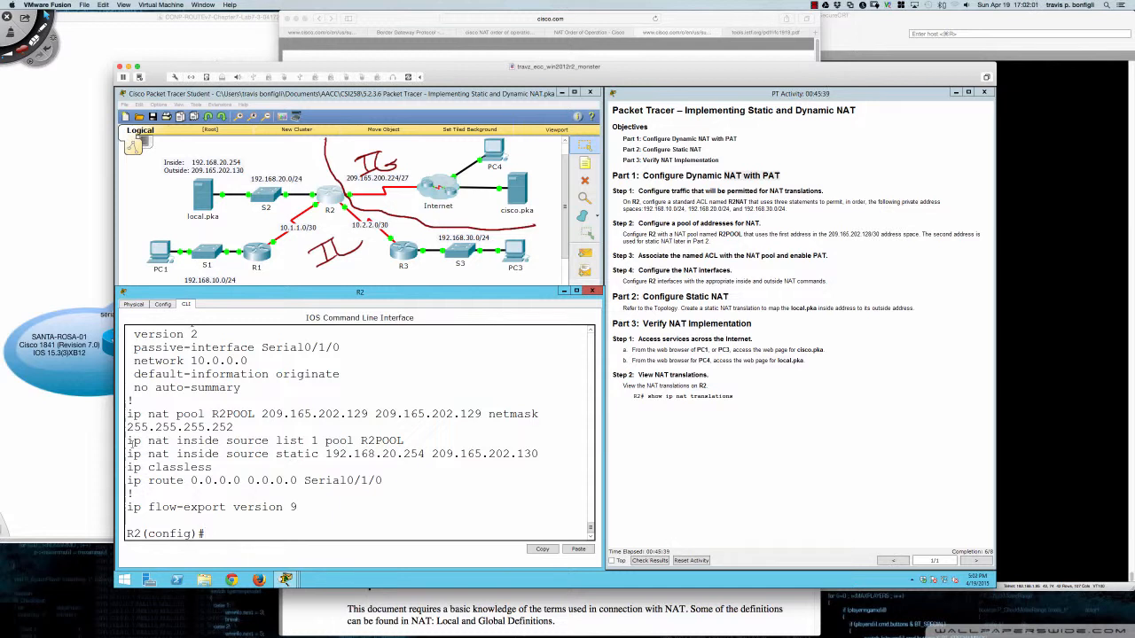
Step: Copy the existing list 1 NAT rule and re-enter it with PAT enabled: ip nat inside source list 1 pool R2POOL overload
left_click_drag(126, 440, 404, 443)
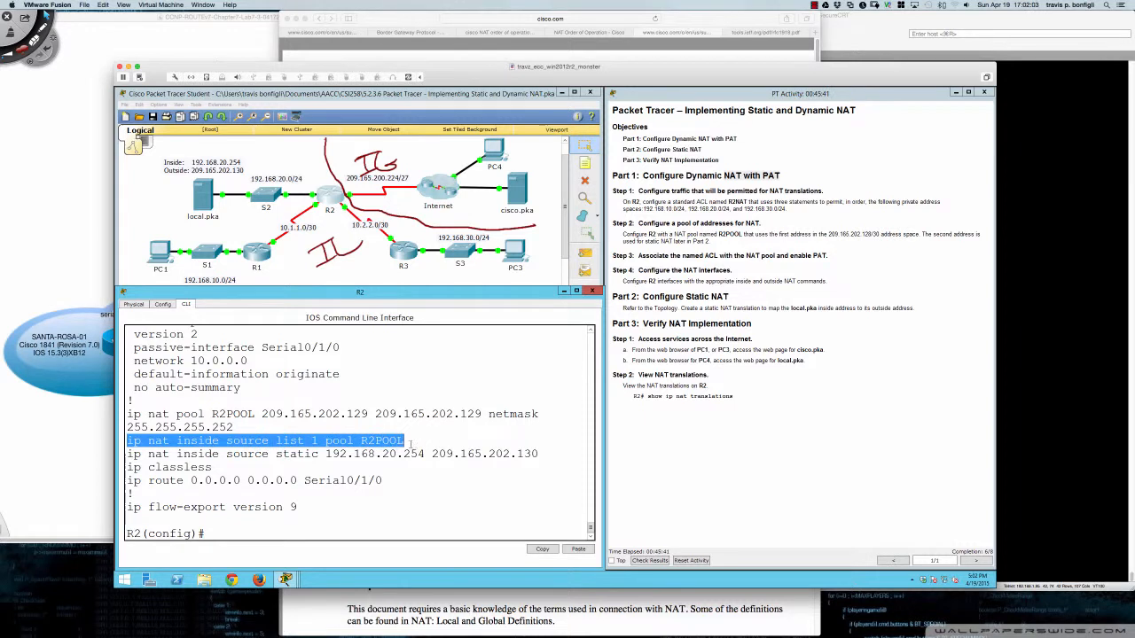
right_click(404, 446)
left_click(409, 451)
right_click(426, 440)
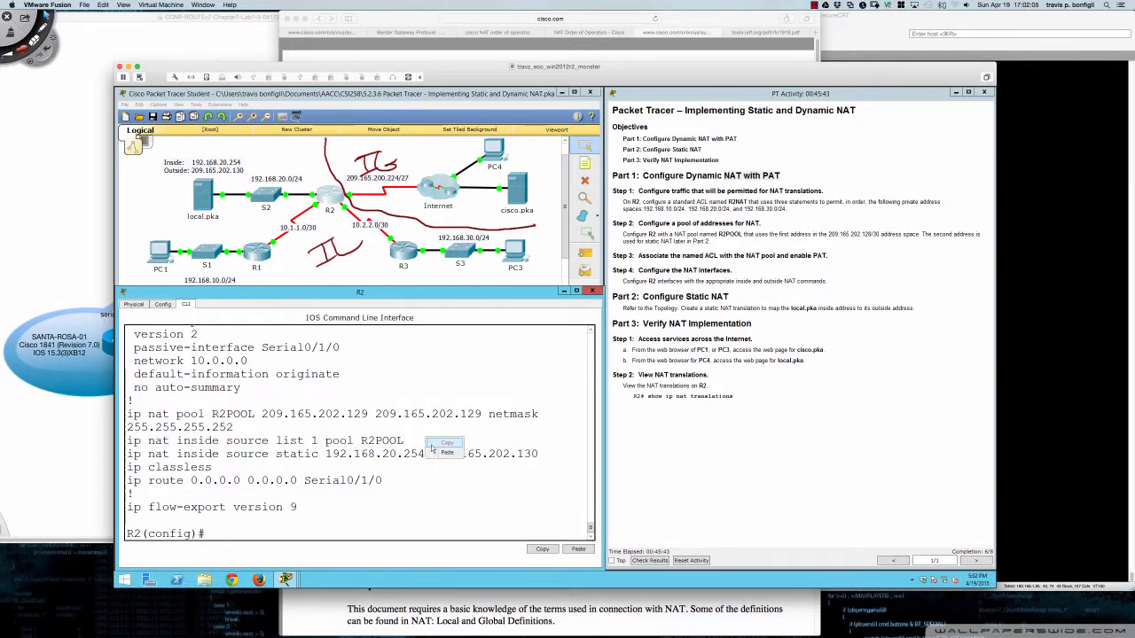
left_click(446, 453)
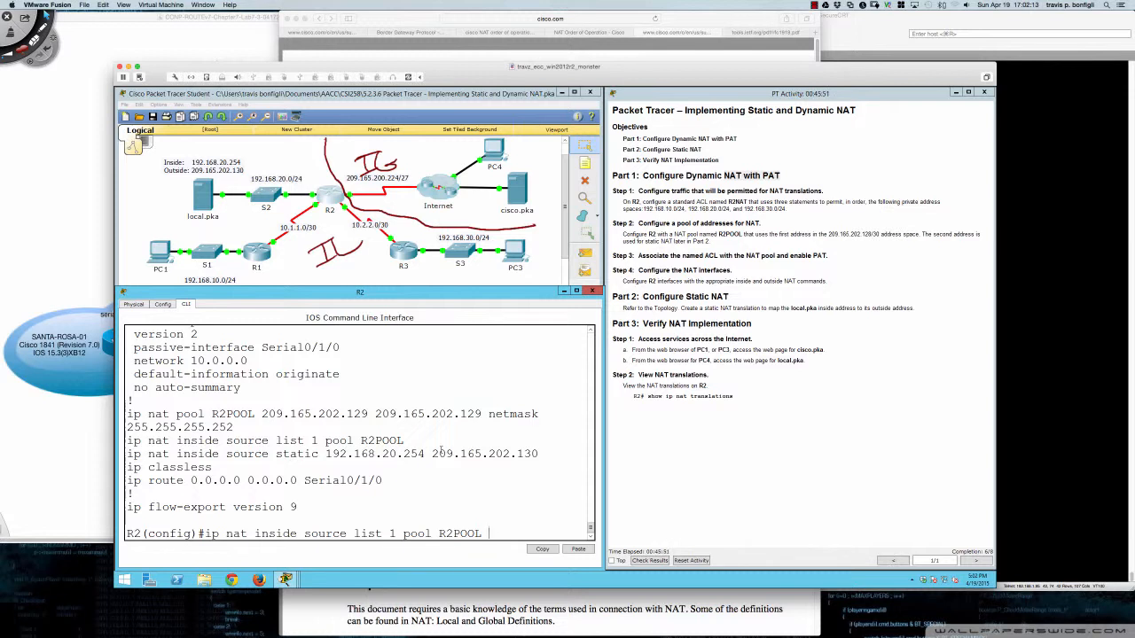
type("?")
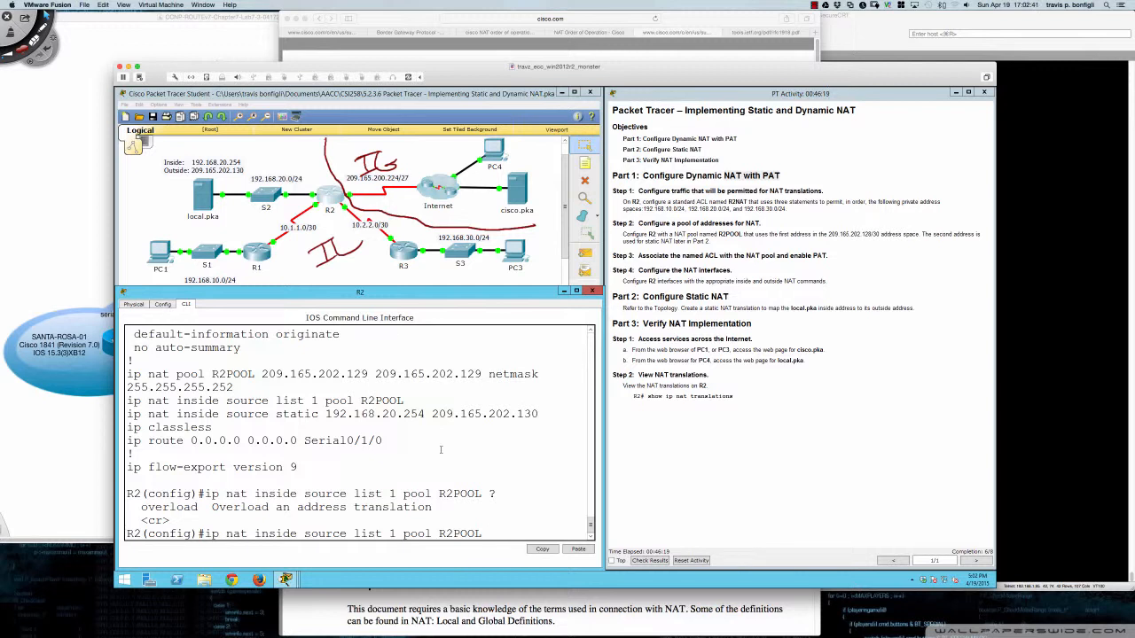
type("over")
key("Tab")
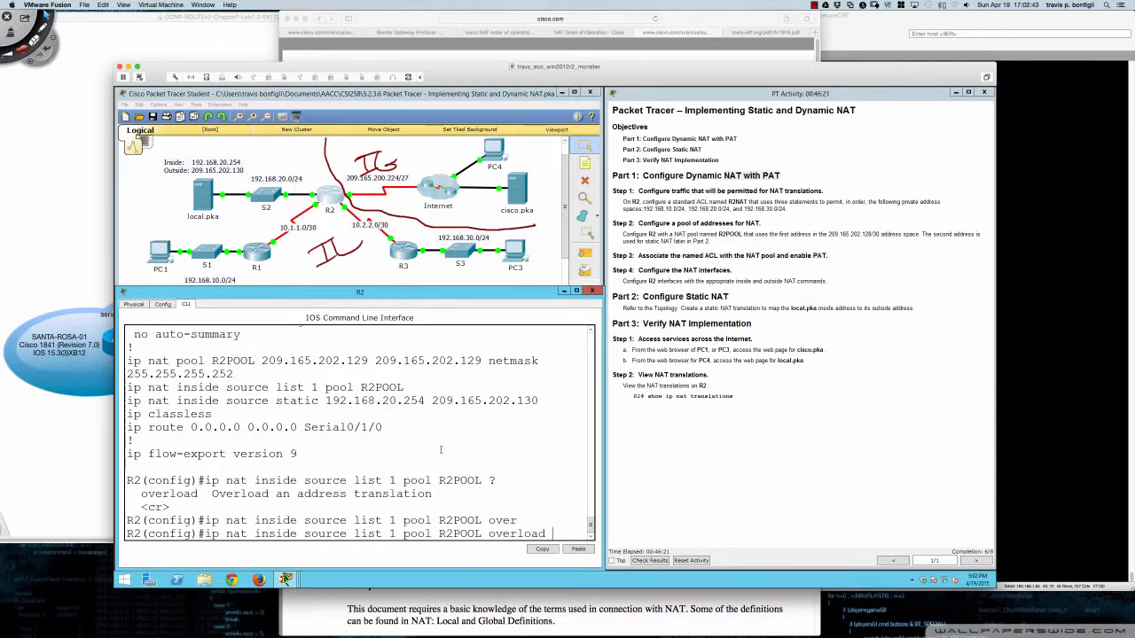
key("Return")
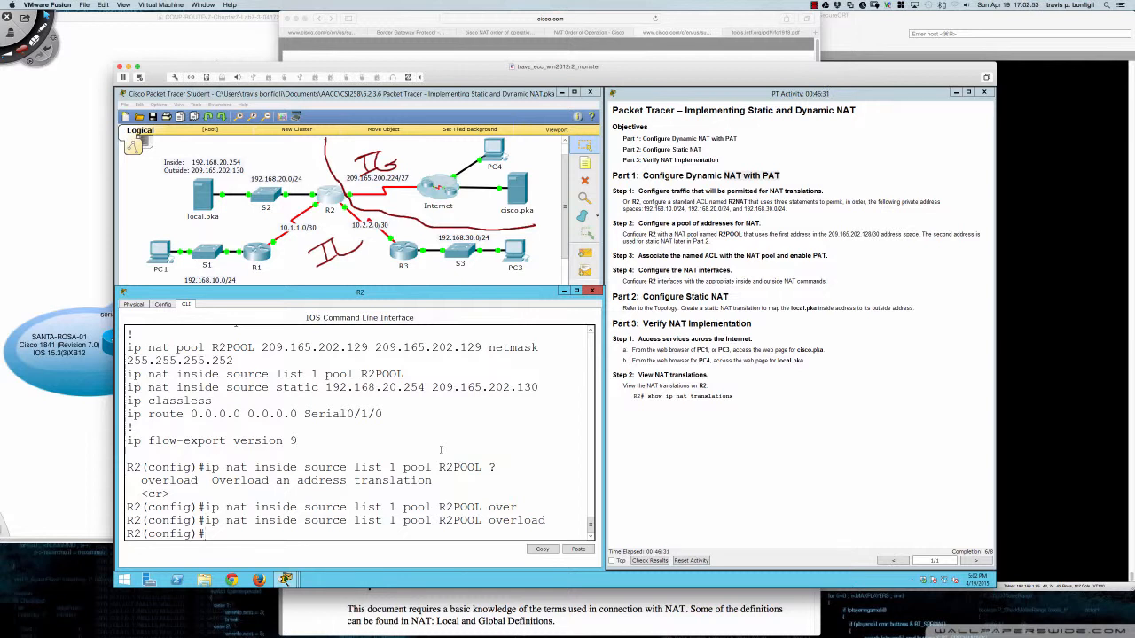
Step: Display R2's running configuration and page through to the NAT statements to check the list 1 overload rule
type("do sh")
type("run")
key("Return")
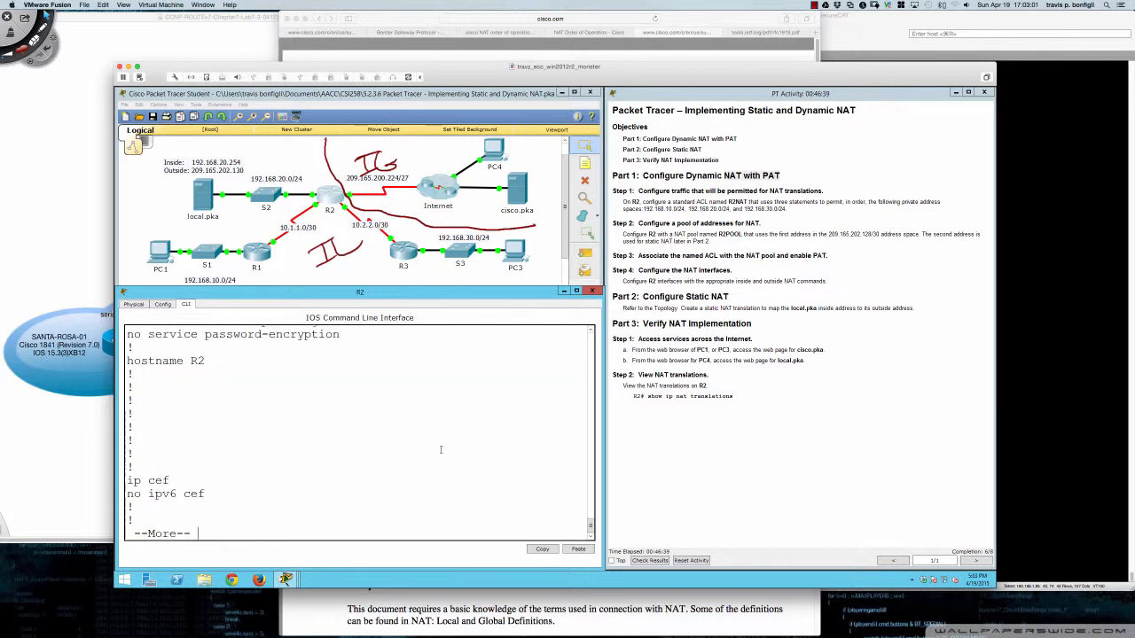
key("space")
key("space")
key("Return")
key("Return")
key("Return")
key("Return")
key("Return")
key("Return")
key("Return")
key("Return")
key("Return")
key("Return")
key("Return")
key("Return")
key("Return")
key("Return")
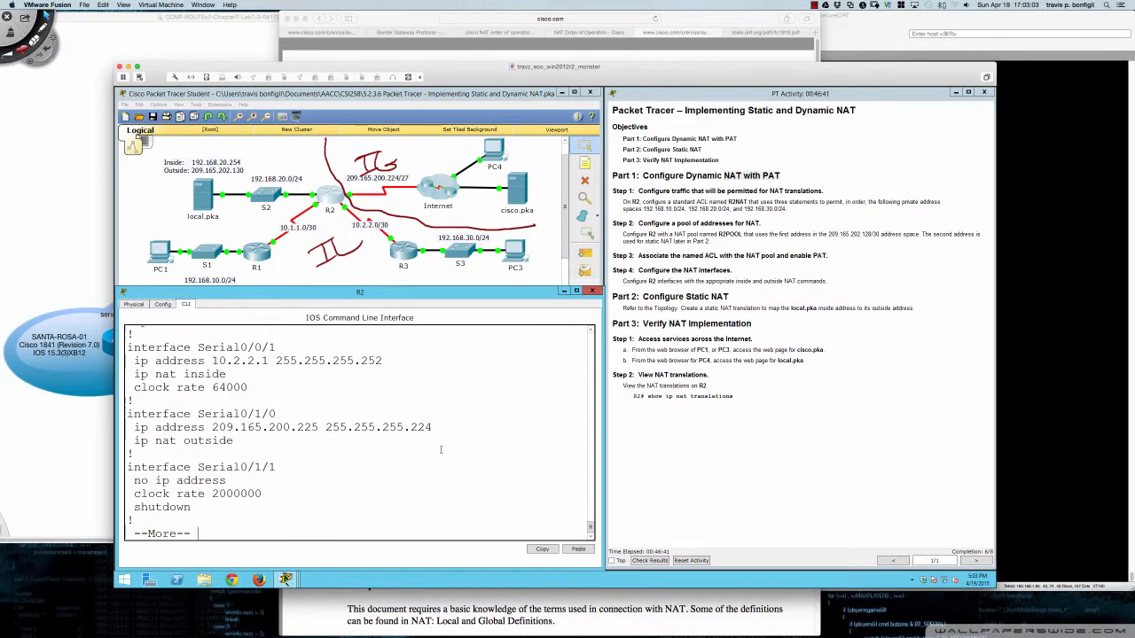
key("Return")
key("Return")
key("Return")
key("Return")
key("Return")
key("Return")
key("Return")
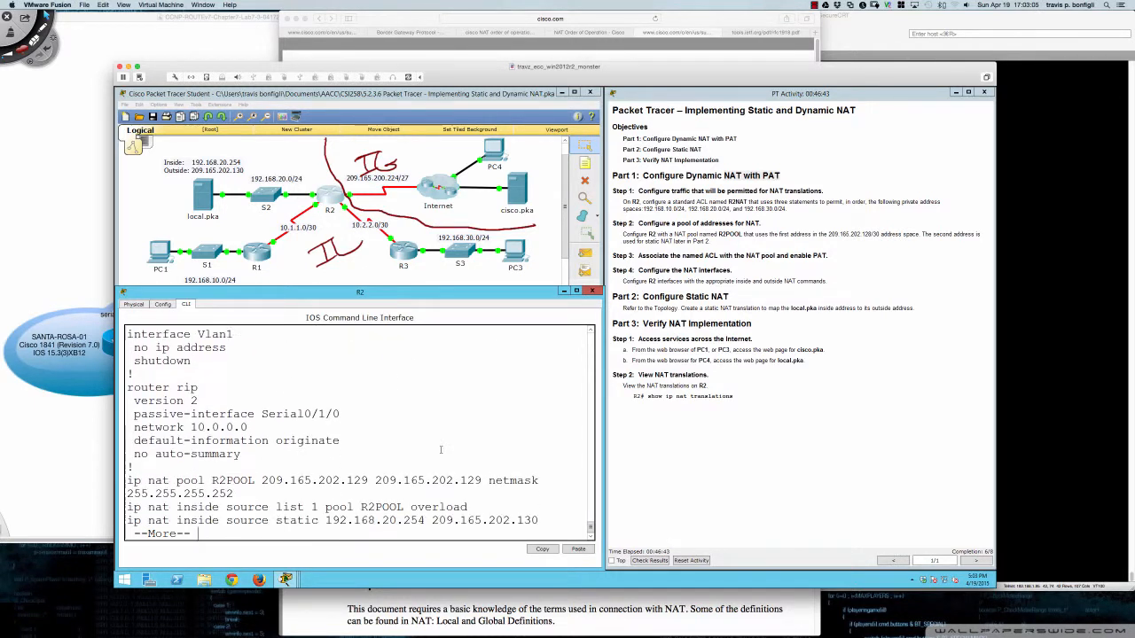
key("Return")
key("Return")
key("Return")
key("Return")
key("Return")
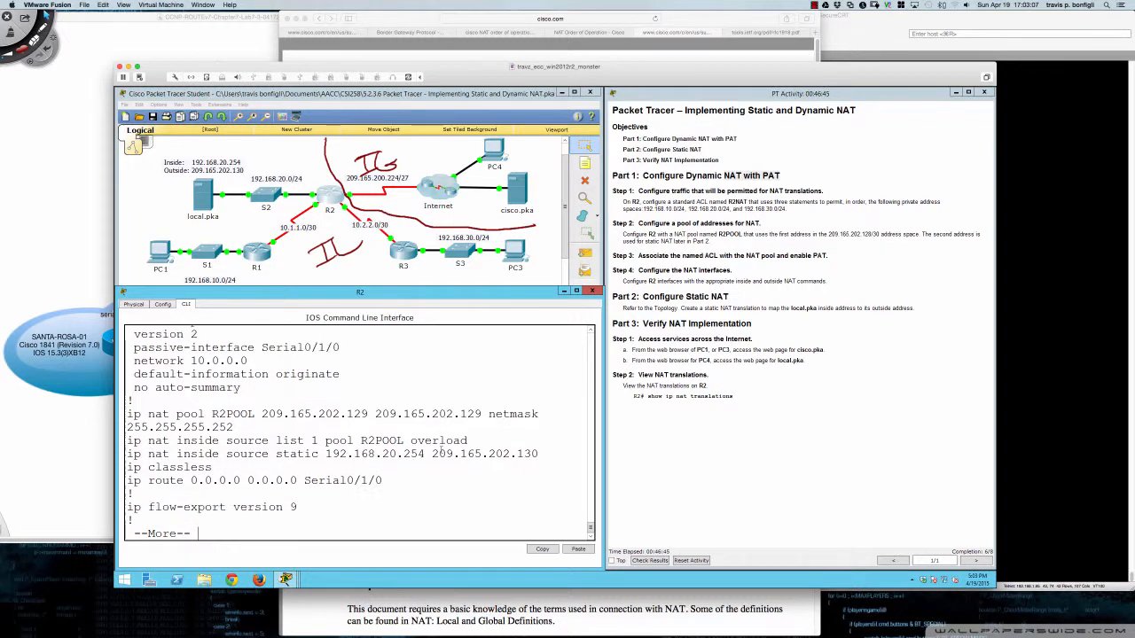
key("Return")
key("Return")
key("Return")
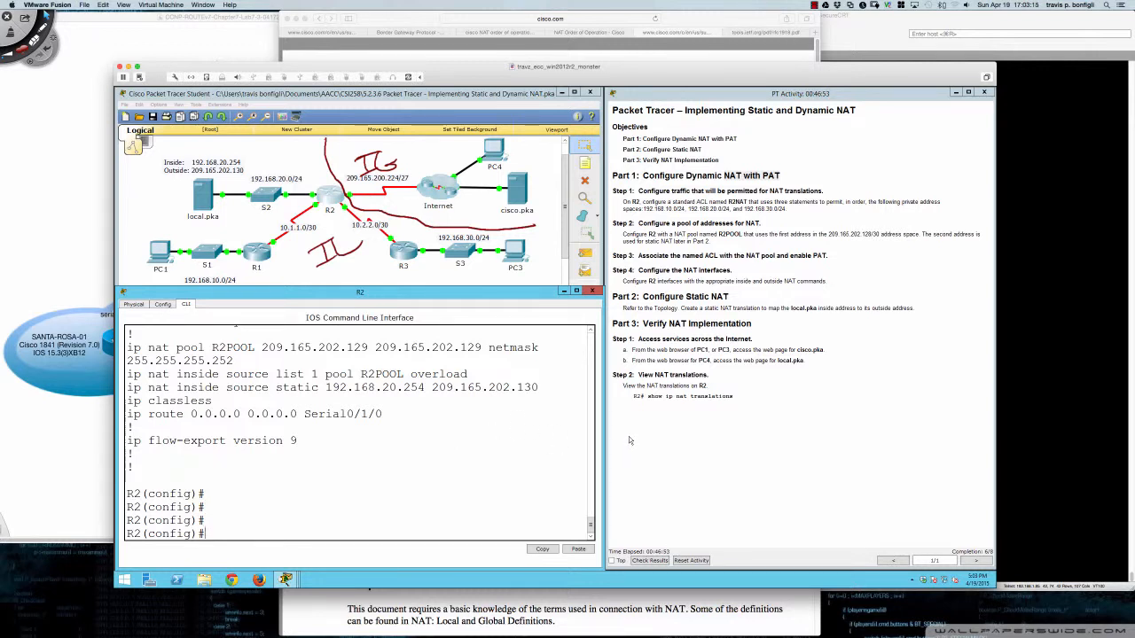
Step: Check the activity results for the individual assessment items, then close them and put the instructions window back beside the topology
left_click(651, 560)
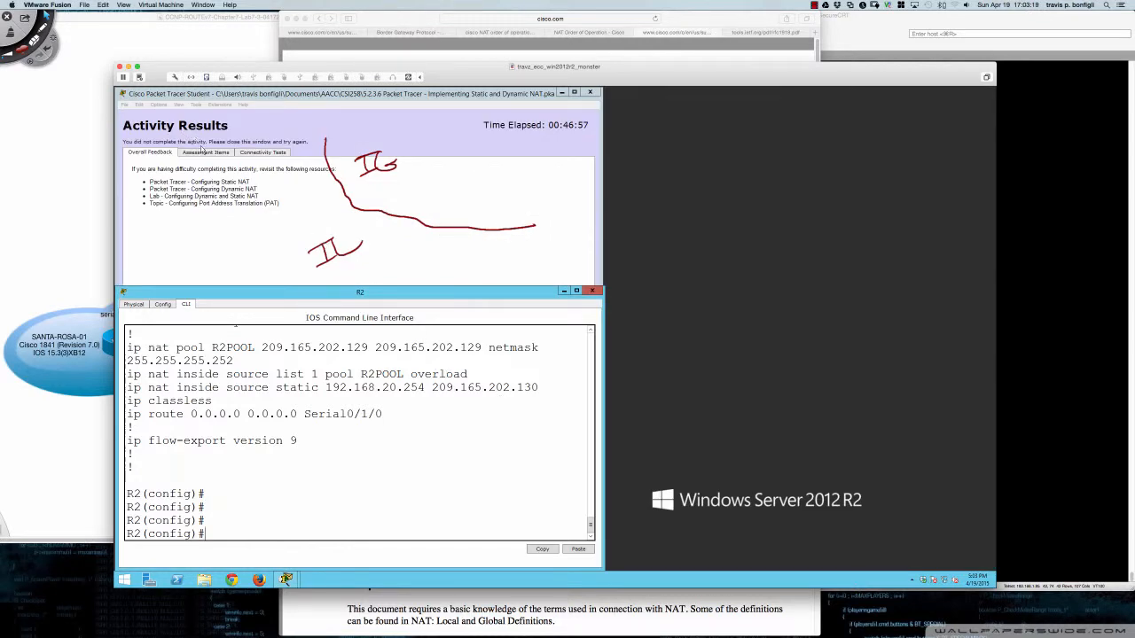
left_click(204, 152)
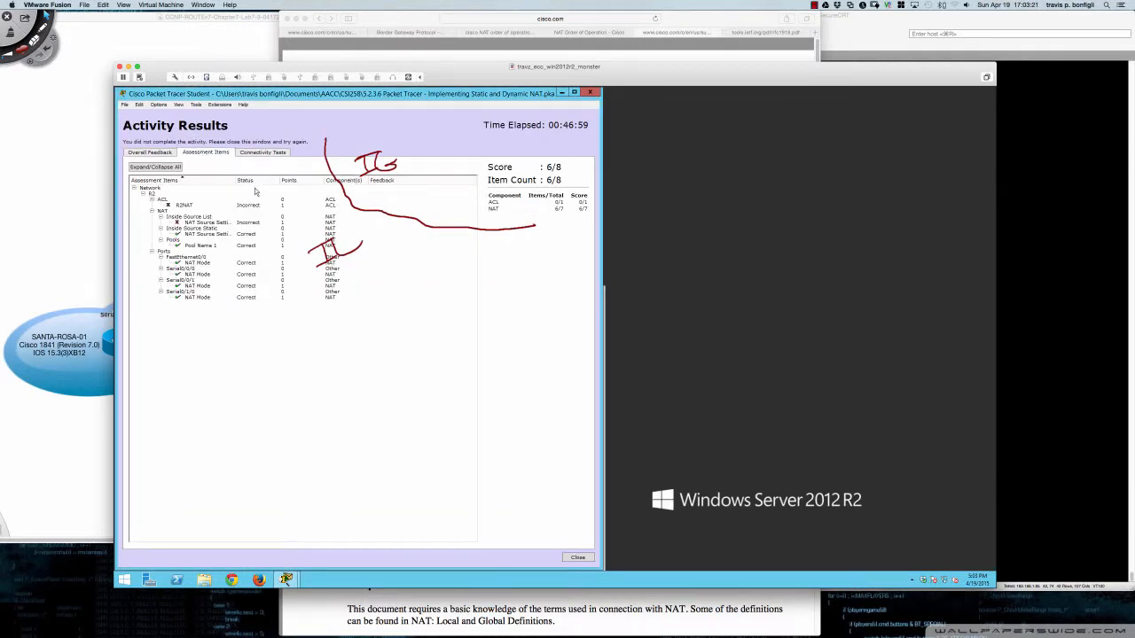
left_click_drag(235, 180, 252, 180)
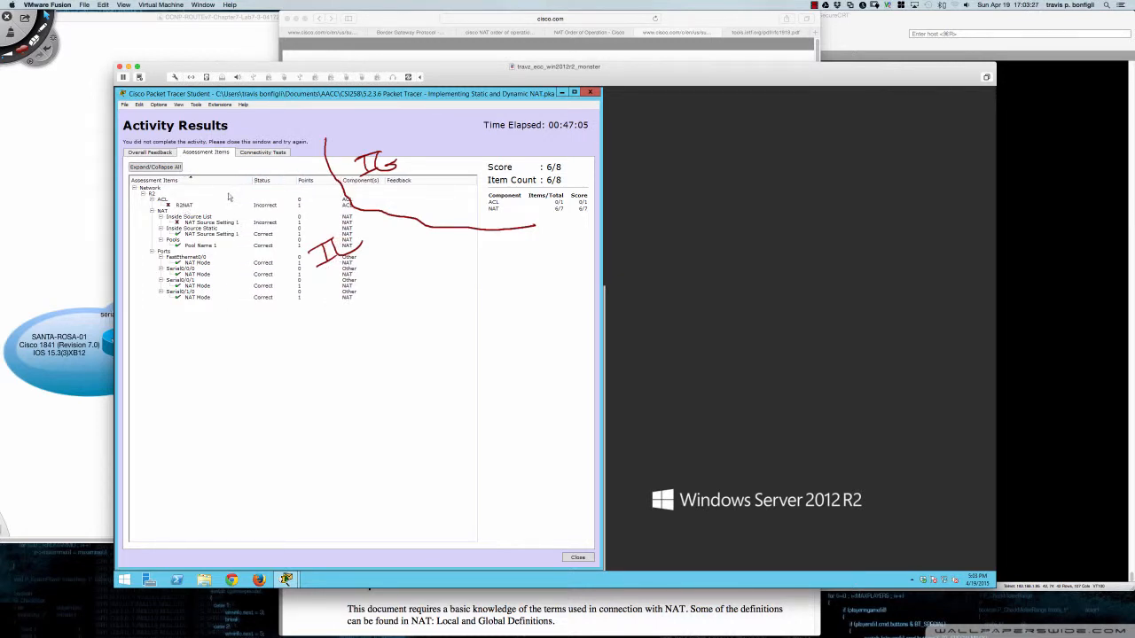
left_click(591, 91)
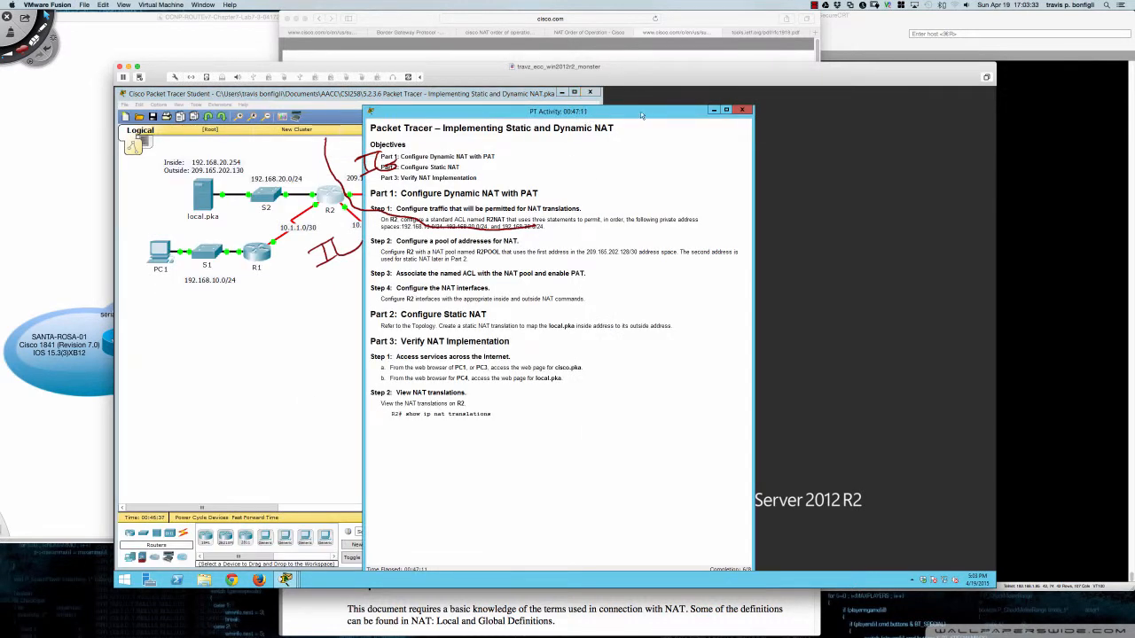
left_click_drag(642, 116, 876, 100)
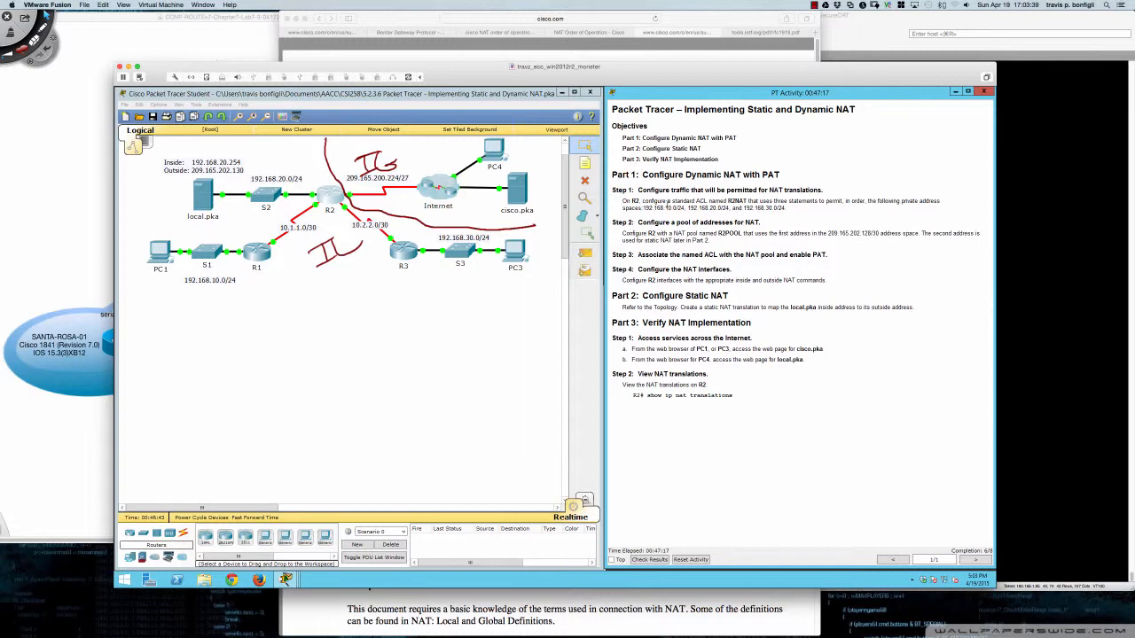
Step: Highlight the required ACL name in Part 1 Step 1 and review R2's running configuration output in its command line
left_click_drag(707, 201, 759, 201)
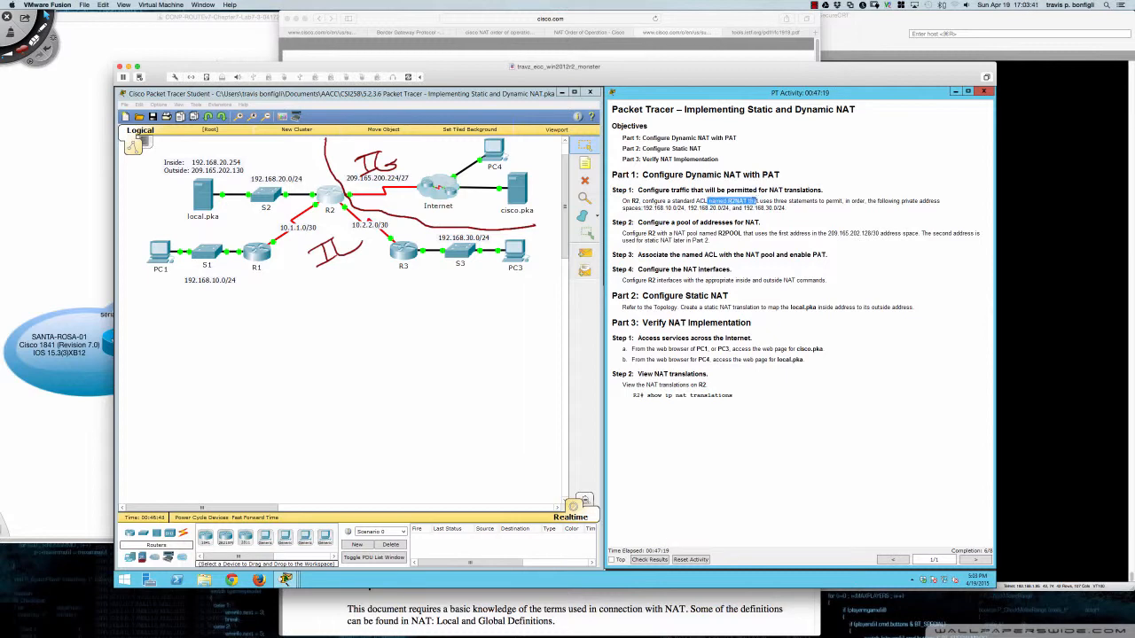
left_click(431, 432)
left_click(339, 202)
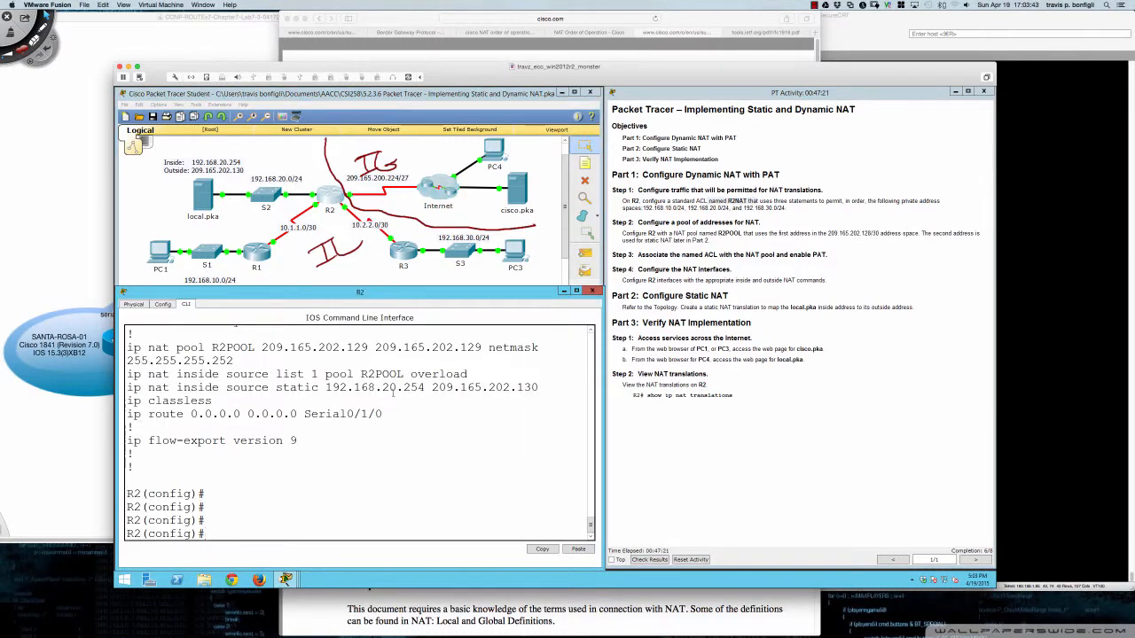
type("no")
scroll(165, 428, "up", 6)
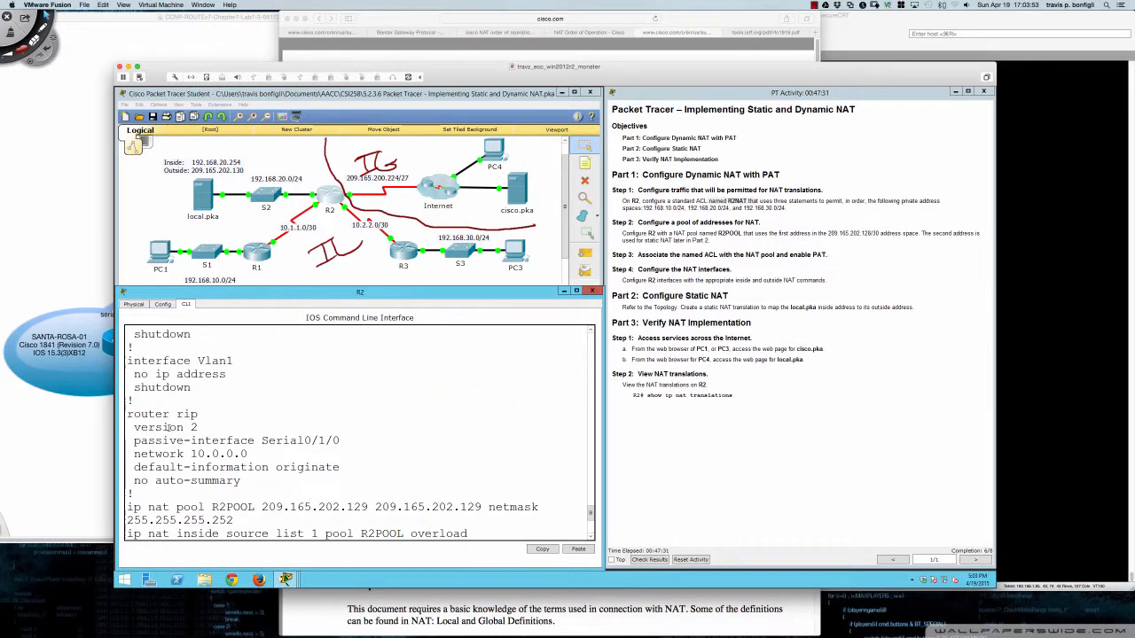
scroll(165, 428, "up", 15)
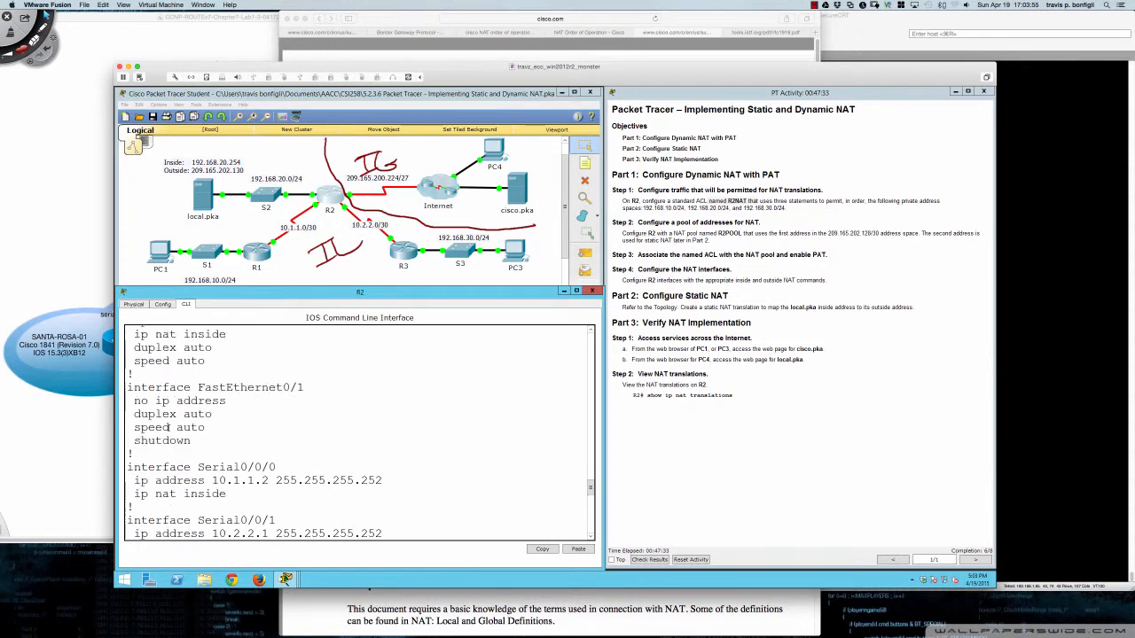
scroll(168, 427, "up", 4)
scroll(168, 427, "down", 20)
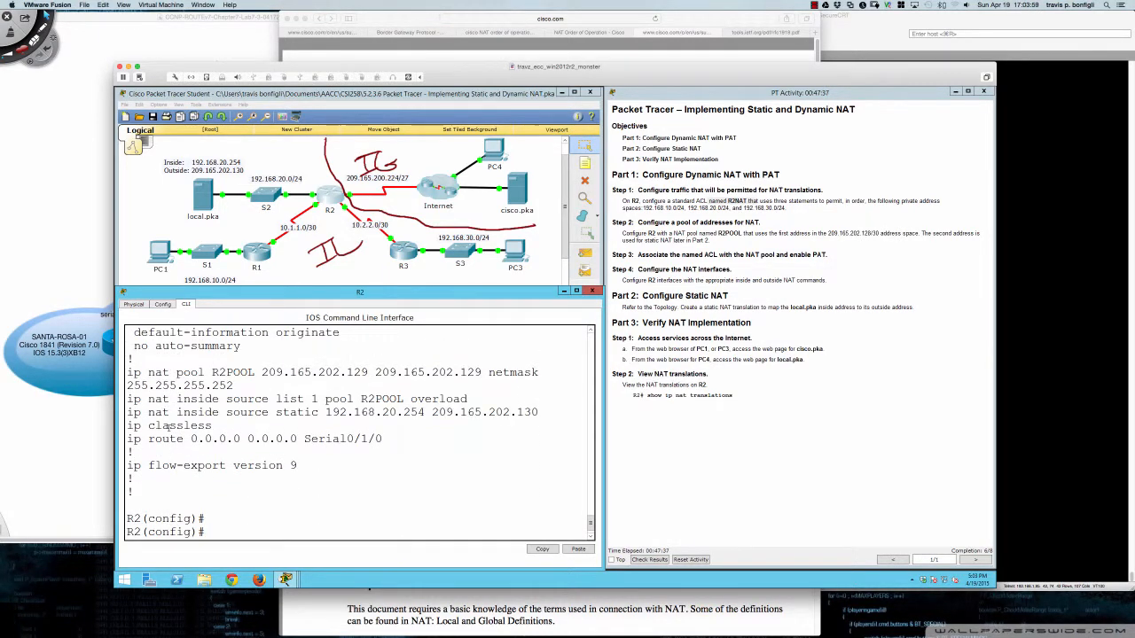
Step: Remove the numbered access list from R2 with no access-list 1
key("Return")
key("Return")
type("no acc")
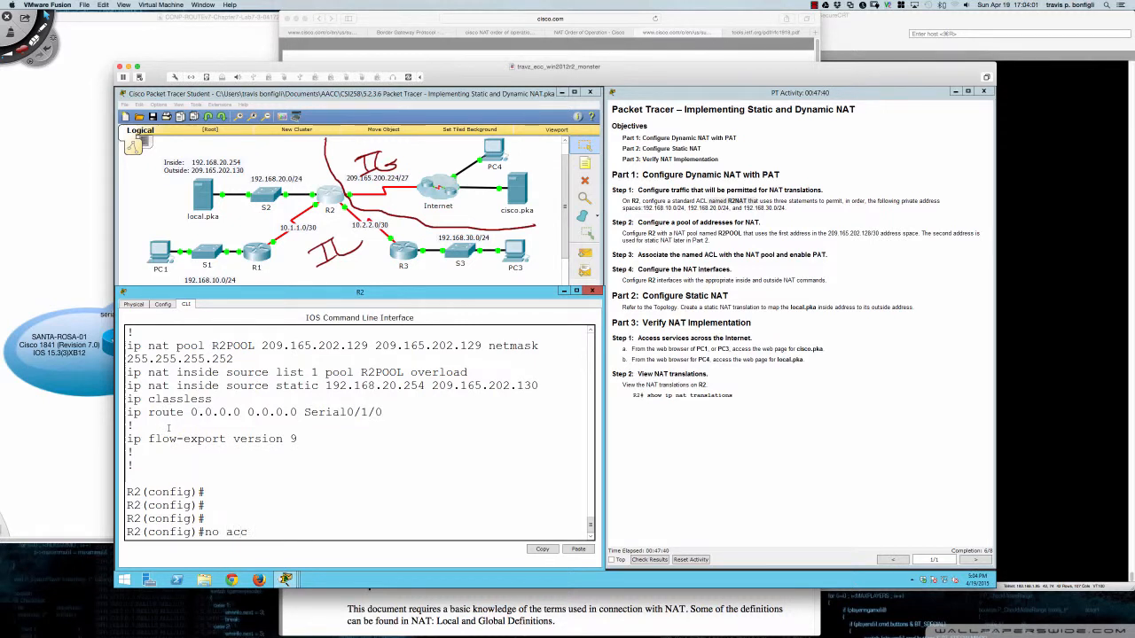
type("ess-list 1")
key("Return")
key("Return")
key("Return")
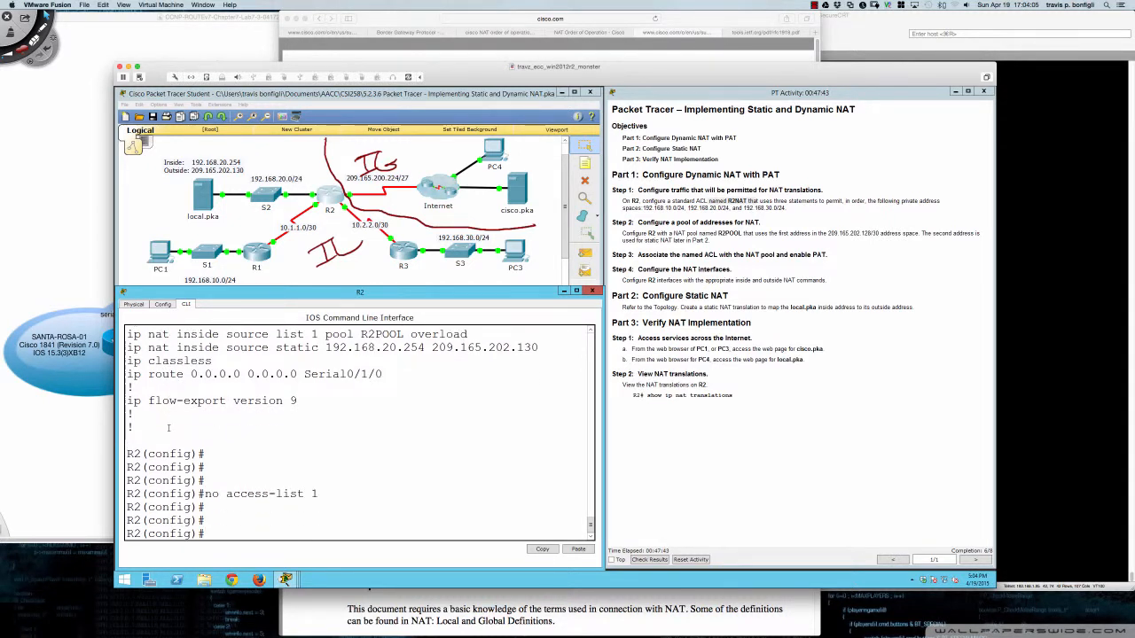
Step: Check the ip access-list syntax options and create the named standard list with ip access-list standard R2NAT
type("ip access-li")
key("BackSpace")
key("BackSpace")
key("BackSpace")
type("-list ?")
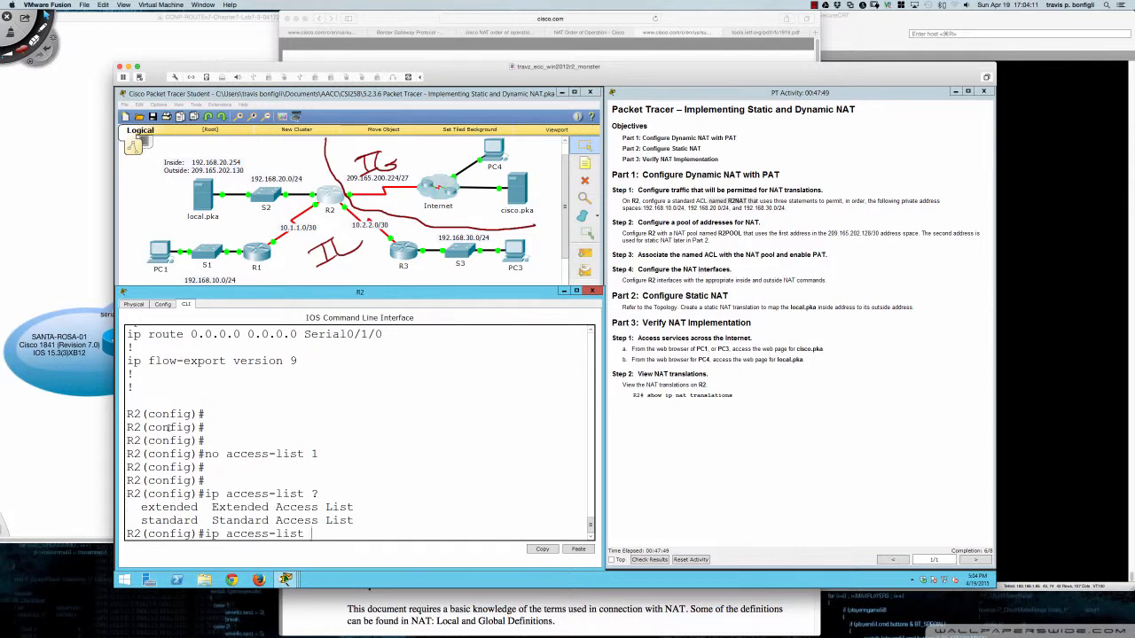
type("sta")
key("Tab")
type("?")
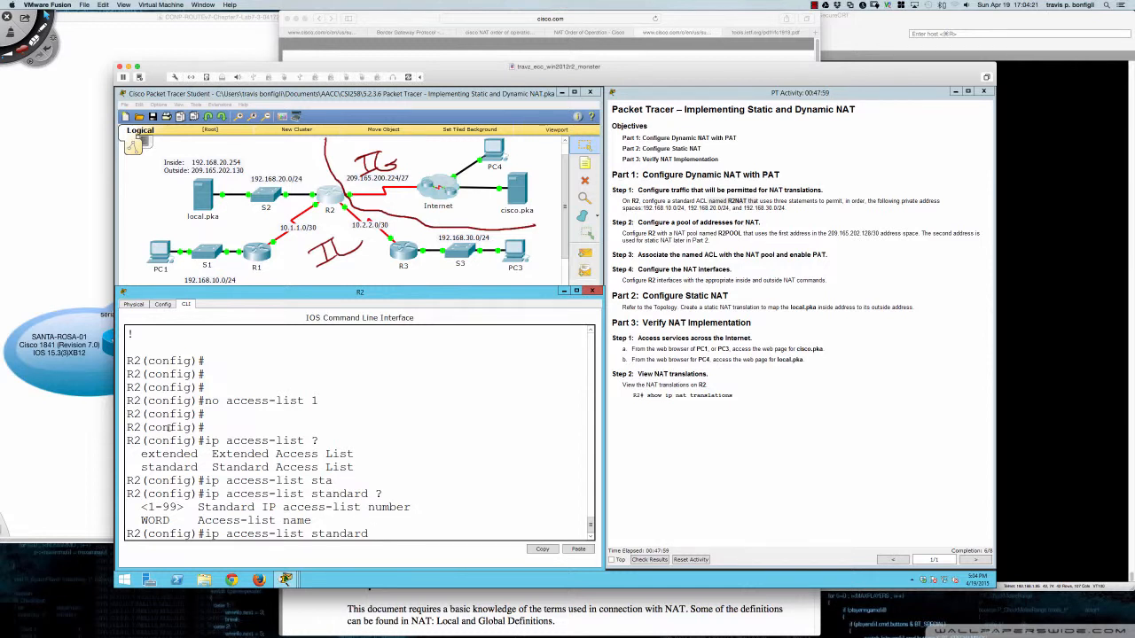
type("R2NAT permit ?")
key("BackSpace")
key("BackSpace")
key("BackSpace")
key("BackSpace")
key("BackSpace")
key("BackSpace")
key("BackSpace")
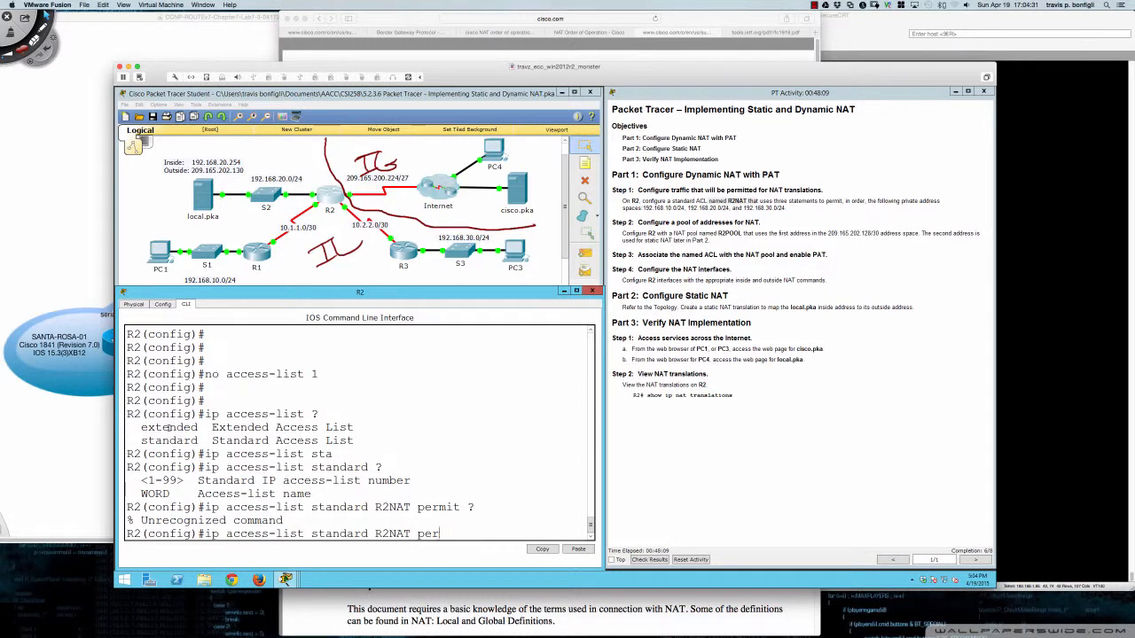
key("Return")
Step: Add the statement permit 192.168.10.0 0.0.0.255 to the R2NAT access list
type("permit")
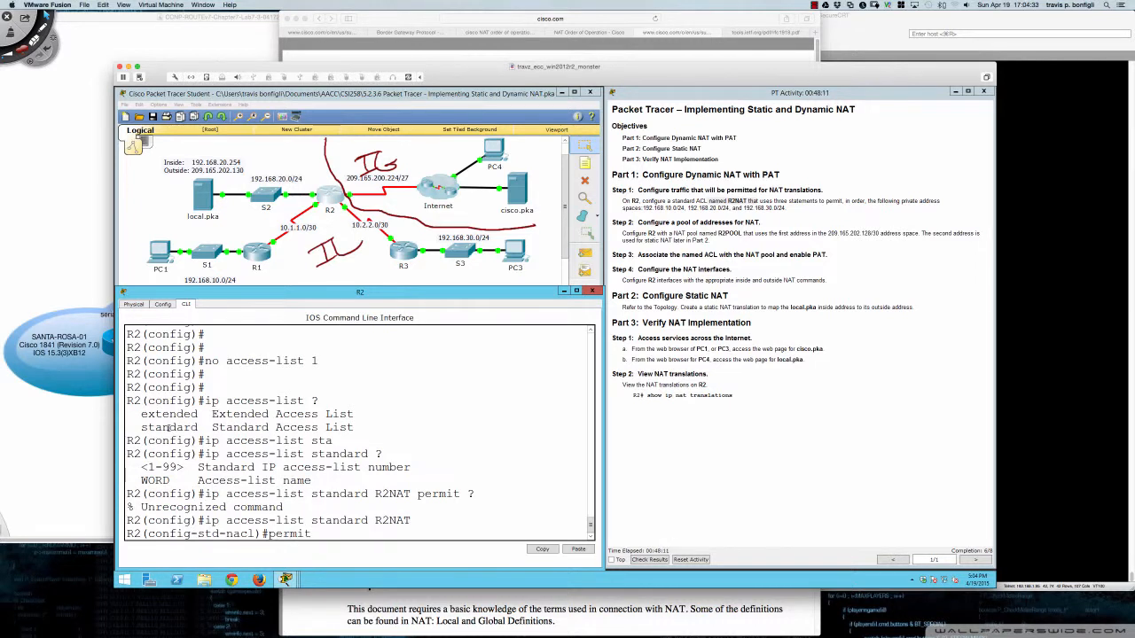
type(" 192.168.10.0 0.0.0.255")
key("Return")
Step: Add a second R2NAT statement, permit 192.168.20.0 0.0.0.255, by editing the previous command
key("Up")
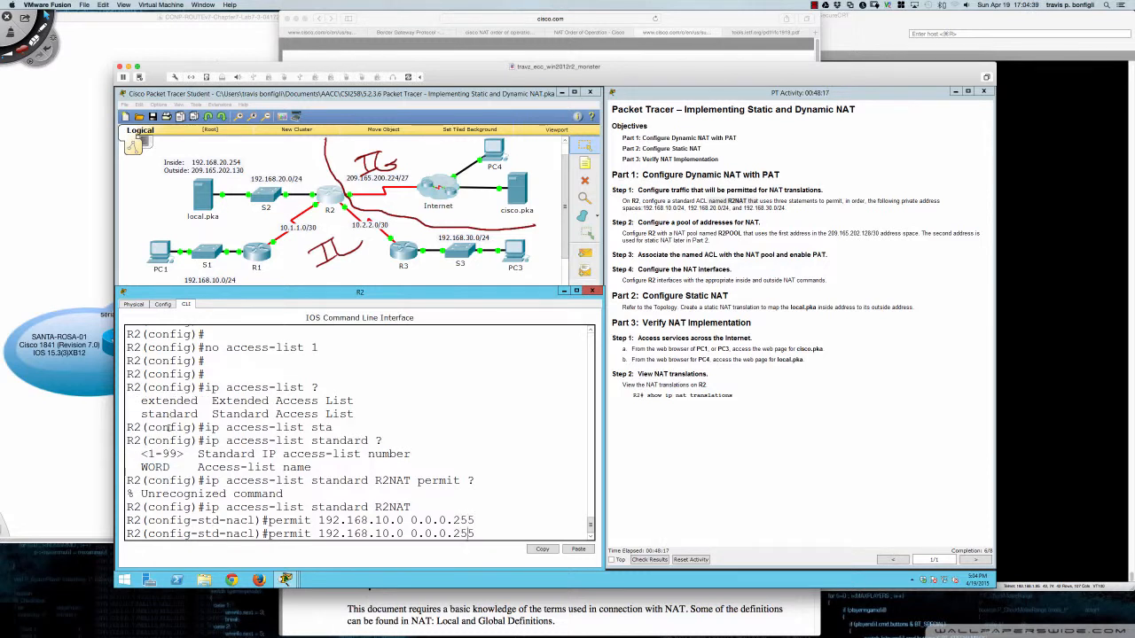
key("Left")
key("Left")
key("Left")
key("Left")
key("Left")
key("Left")
key("Left")
key("Left")
key("Left")
key("Left")
key("Left")
key("Left")
key("Left")
key("BackSpace")
type("2")
key("Return")
Step: Add a third R2NAT statement, permit 192.168.30.0 0.0.0.255, by editing the previous command
key("Up")
key("Left")
key("Left")
key("Left")
key("Left")
key("Left")
key("Left")
key("Left")
key("Left")
key("Left")
key("Left")
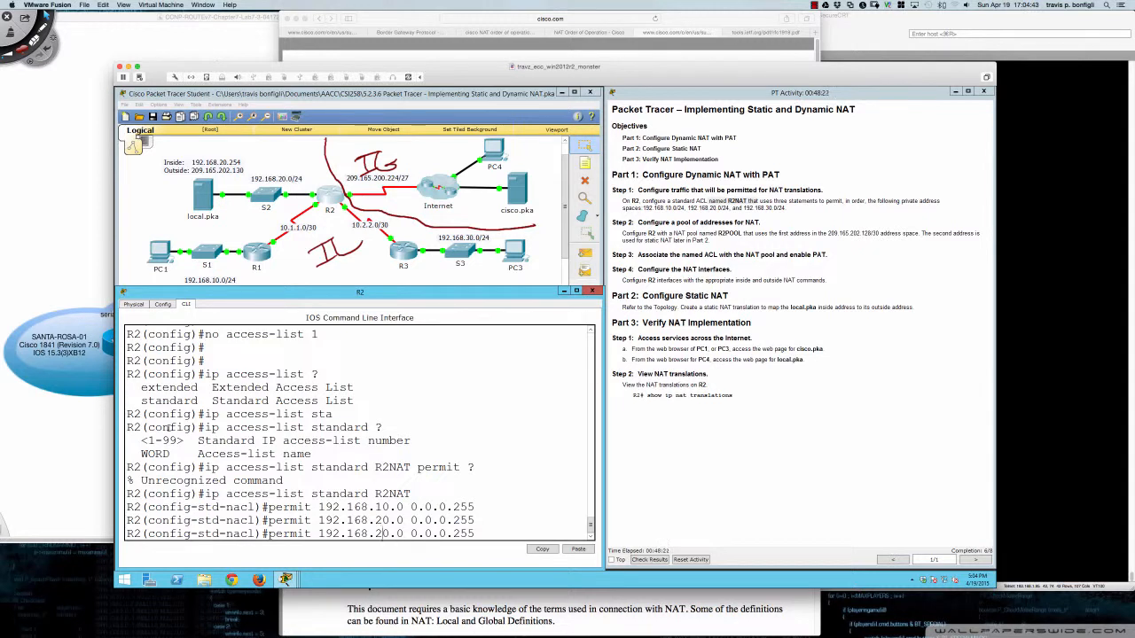
key("BackSpace")
type("3")
key("Return")
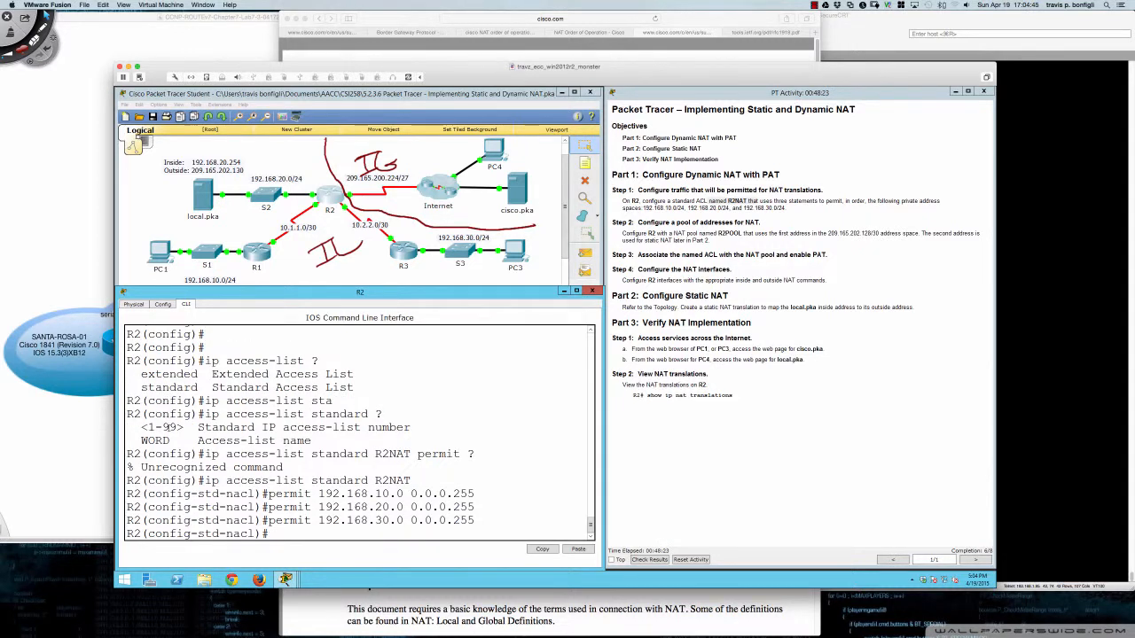
key("Return")
key("Return")
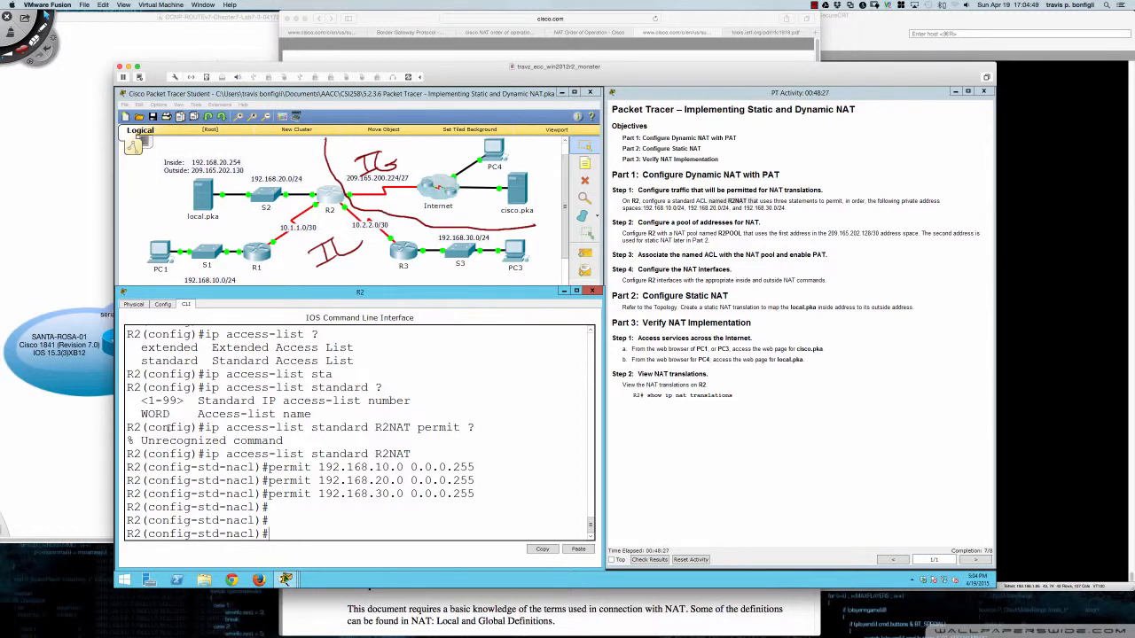
Step: Display R2's running configuration again as far as its NAT statements
type("do sh run")
key("Return")
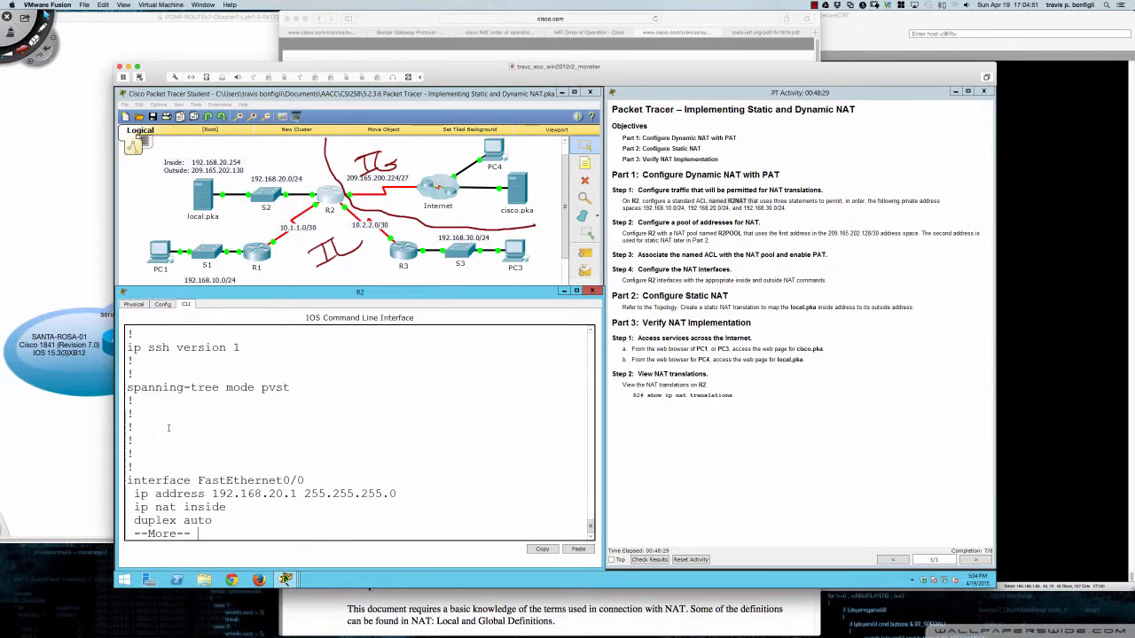
key("space")
key("space")
key("space")
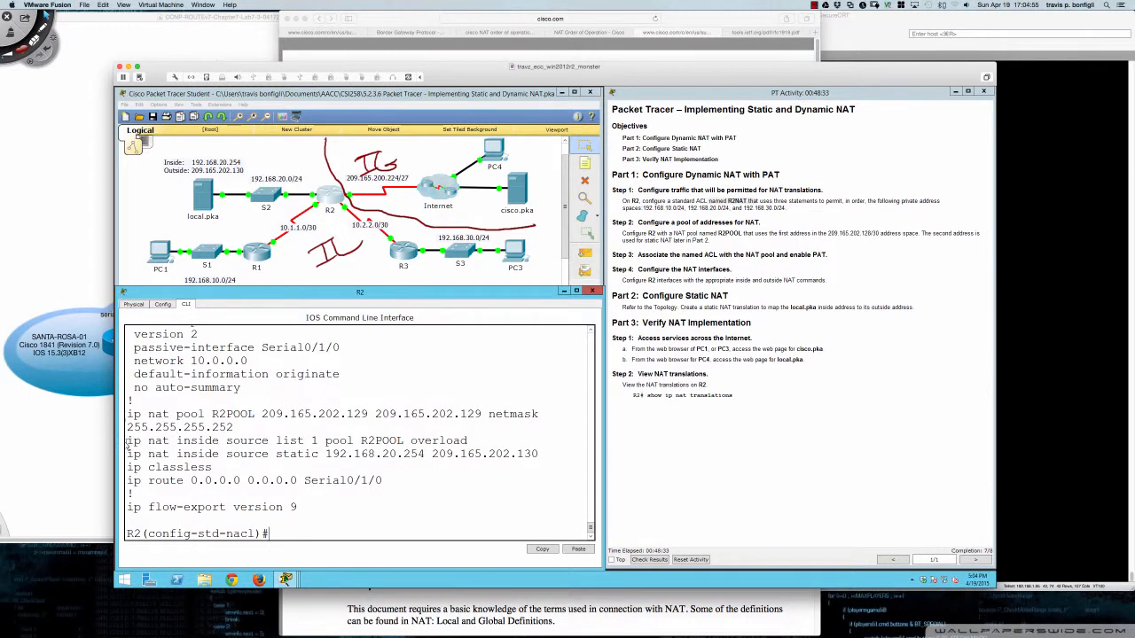
Step: Copy the list 1 NAT rule, exit access-list mode and remove it with no ip nat inside source list 1 pool R2POOL overload
left_click_drag(127, 441, 480, 445)
key("super+c")
left_click(492, 429)
type("no")
key("BackSpace")
key("BackSpace")
key("BackSpace")
type("exit")
key("Return")
type("no")
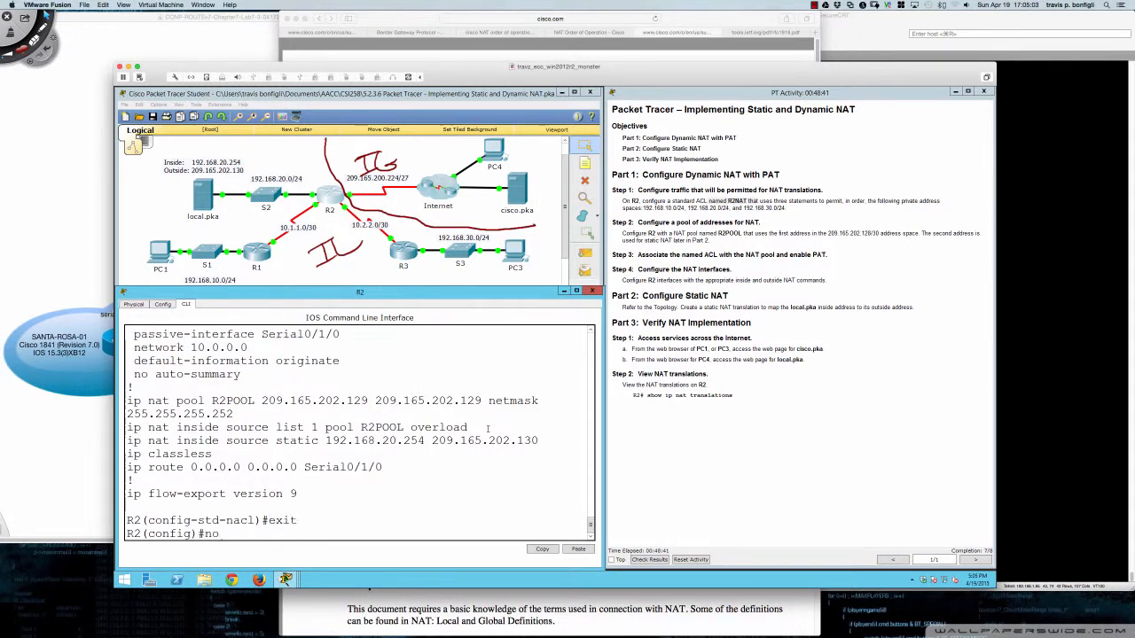
right_click(360, 505)
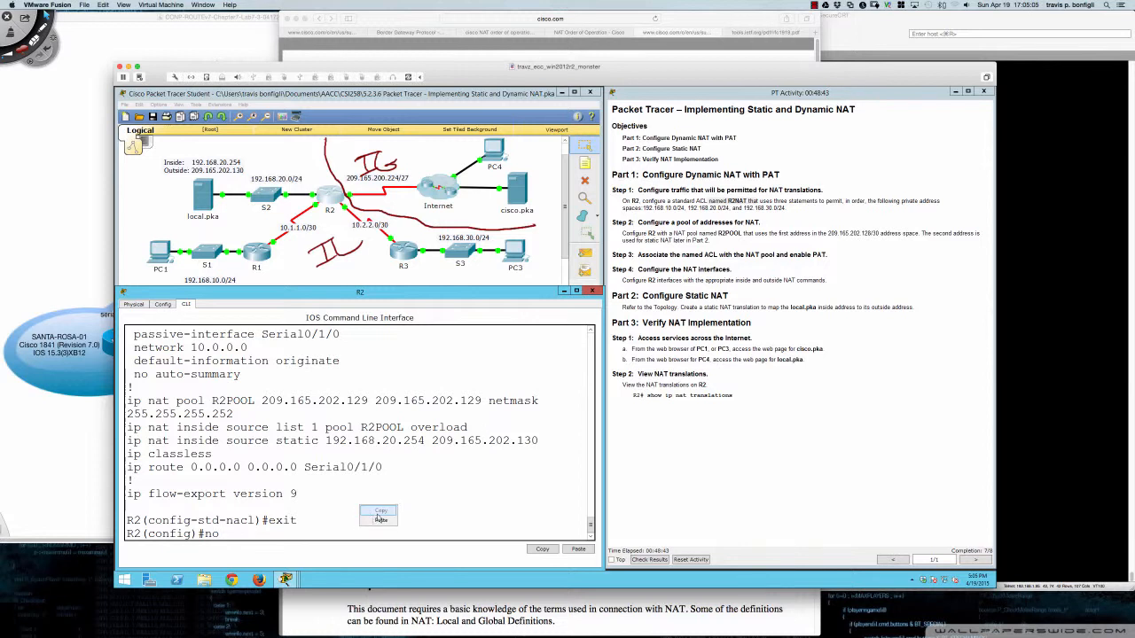
left_click(381, 519)
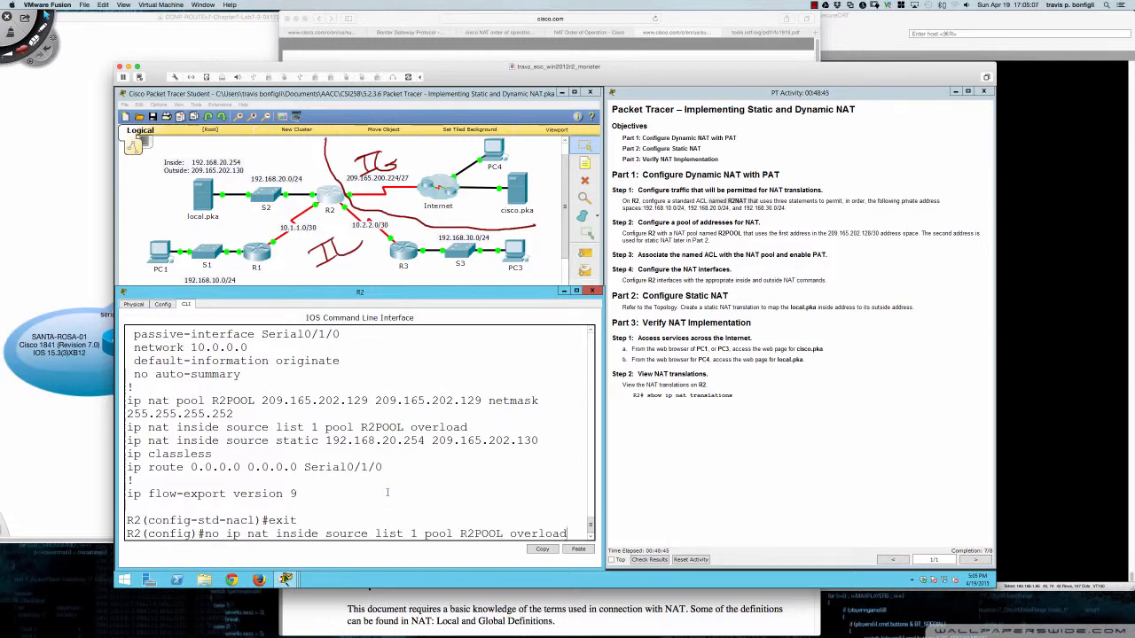
key("Return")
Step: Bind the named ACL to the pool with PAT by entering ip nat inside source list R2NAT pool R2POOL overload
key("Up")
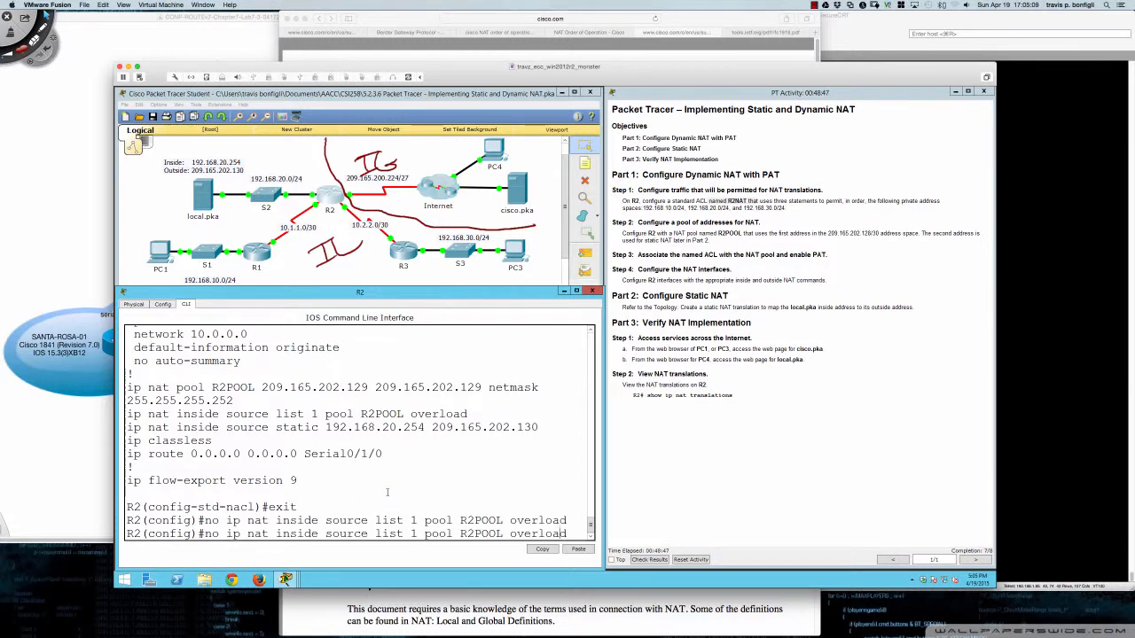
key("BackSpace")
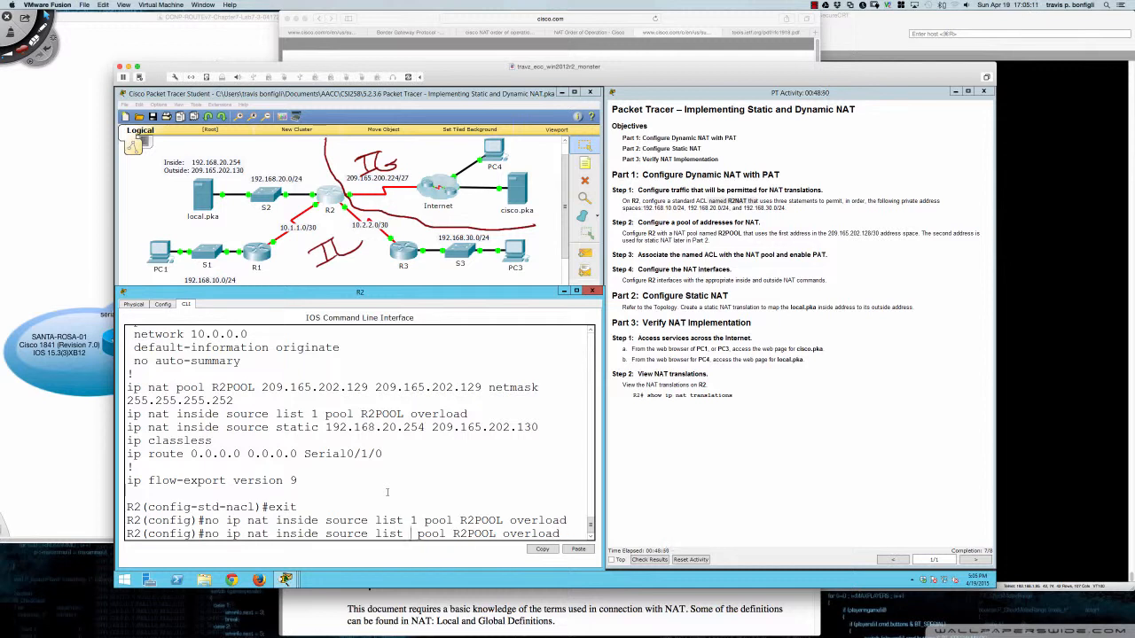
type("R2NAT")
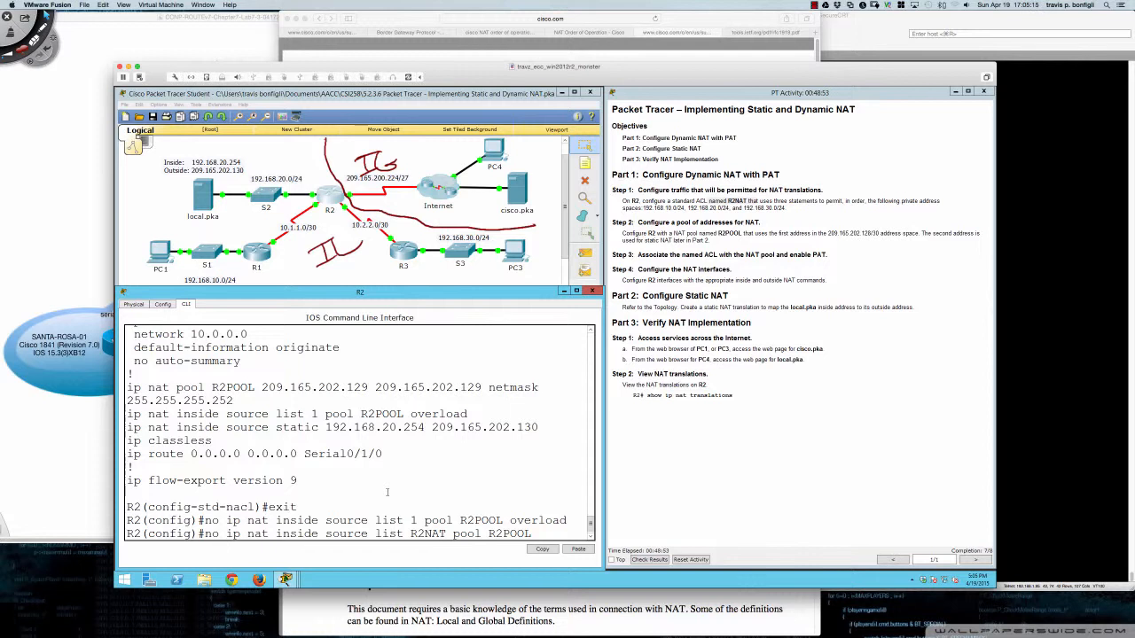
key("ctrl+a")
key("Delete")
key("Delete")
key("Delete")
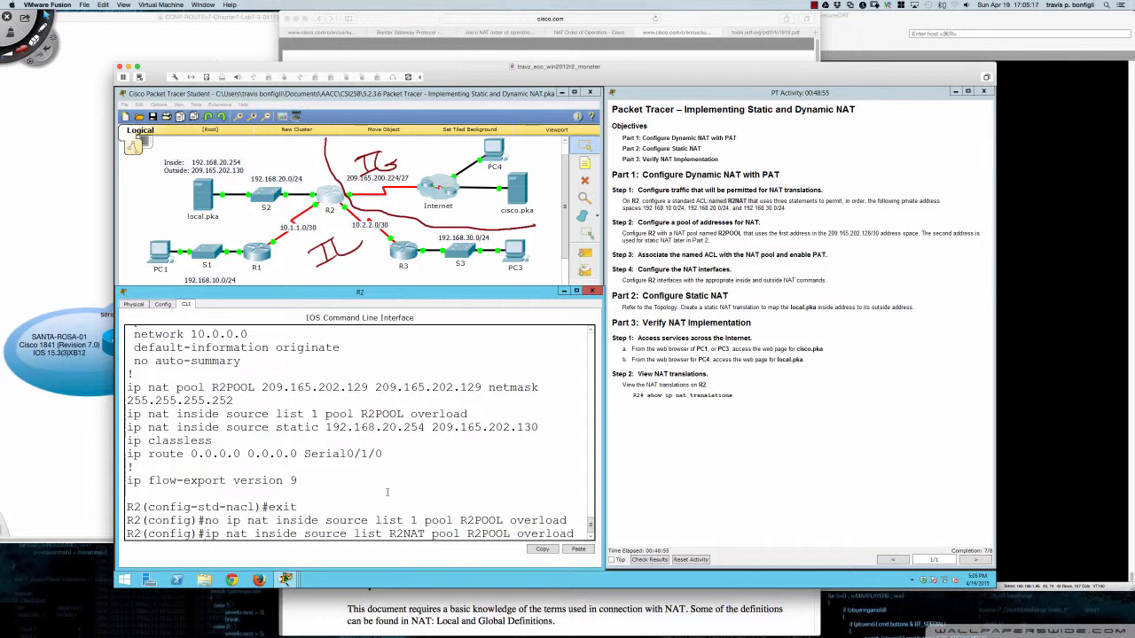
key("Return")
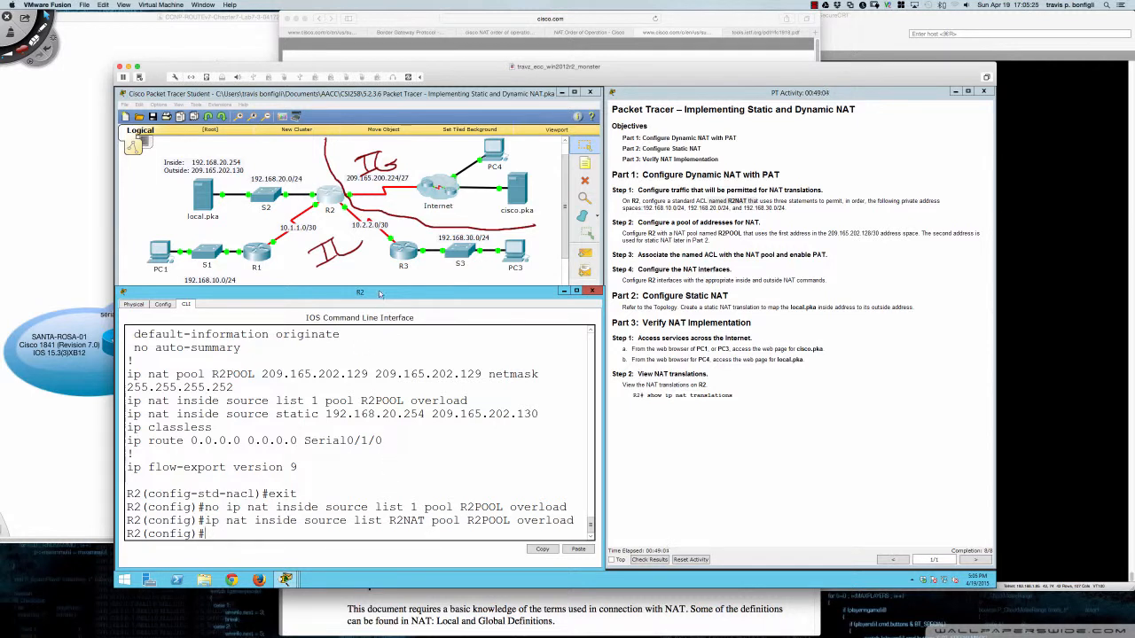
Step: Leave global configuration mode on R2 with the end command
left_click_drag(379, 287, 379, 287)
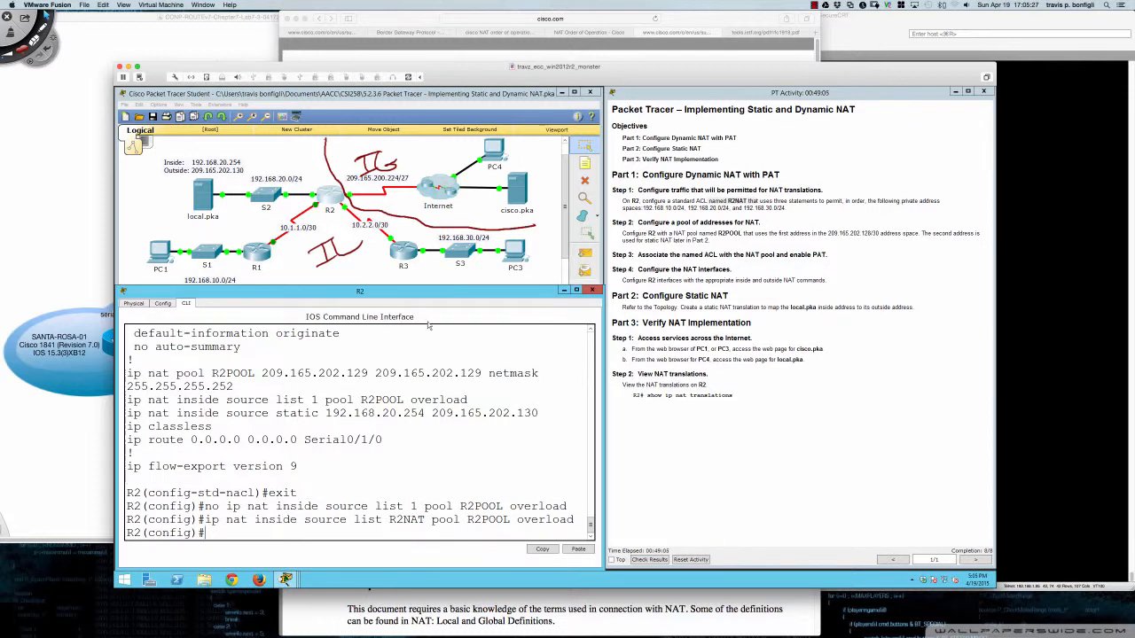
scroll(428, 330, "up", 1)
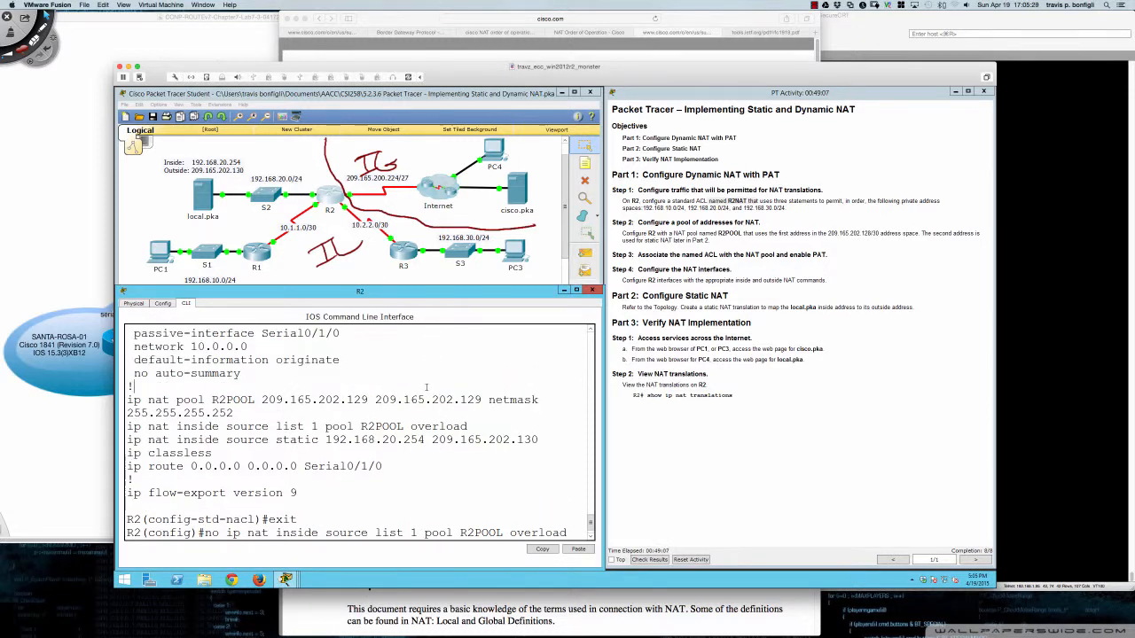
key("Return")
key("Return")
key("Return")
type("end")
key("Return")
key("Return")
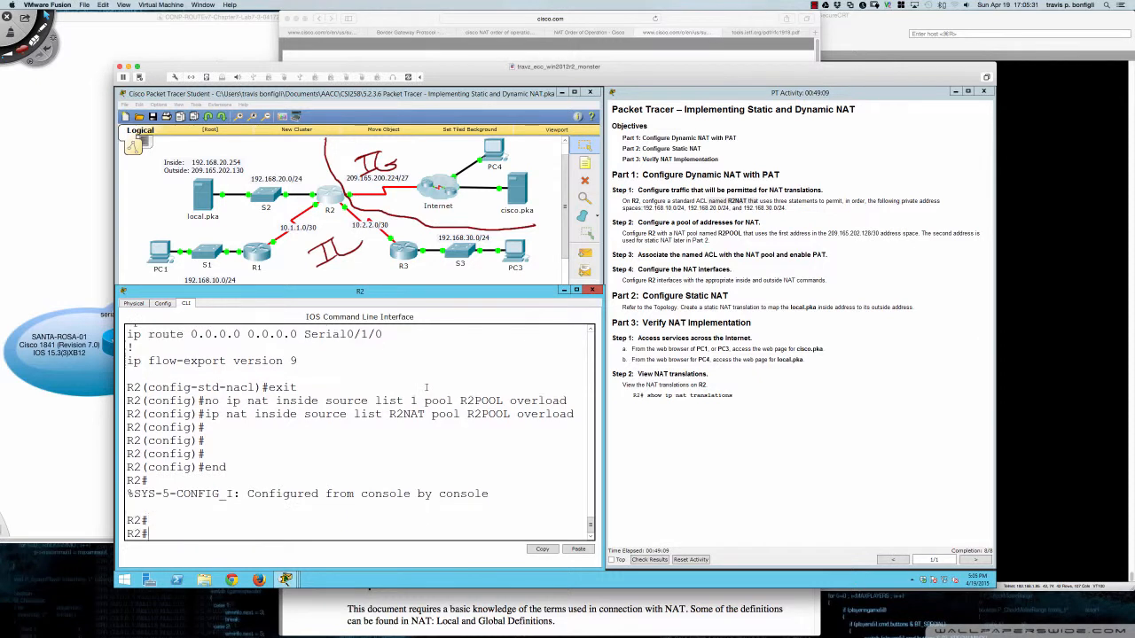
Step: Save R2's running configuration by entering wri mem
type("wri mem")
key("Return")
key("Return")
key("Return")
key("Return")
key("Return")
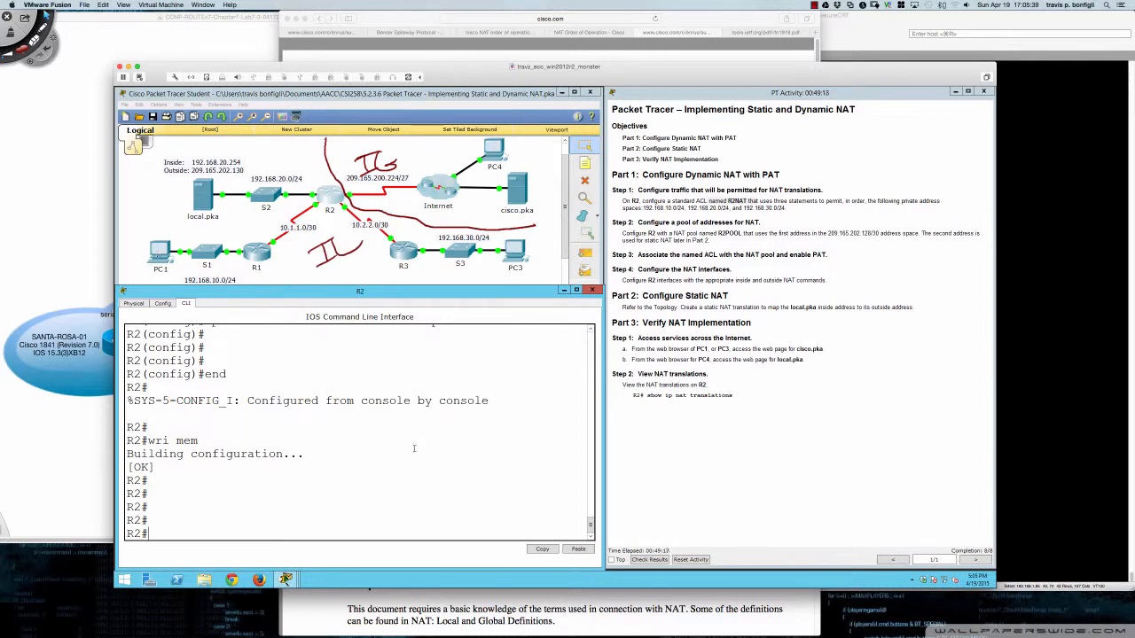
Step: Display R2's NAT table with sh ip nat translations, widen the console so the columns fit, and highlight the static entry
type("sh ip na")
key("BackSpace")
type("t tran")
key("Tab")
key("Return")
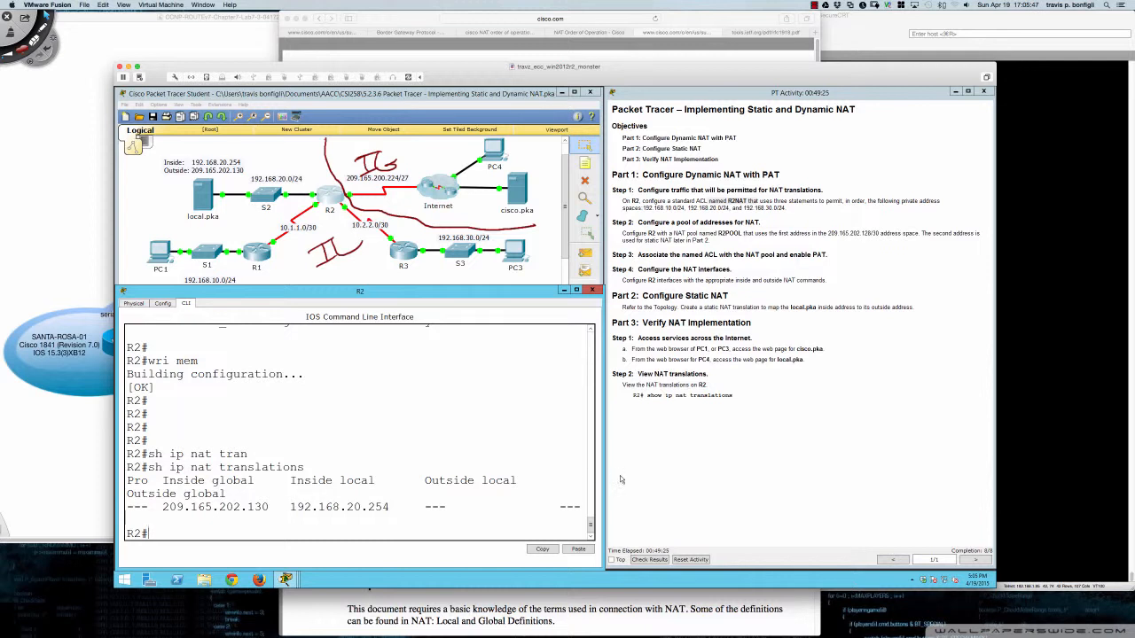
left_click_drag(606, 479, 729, 484)
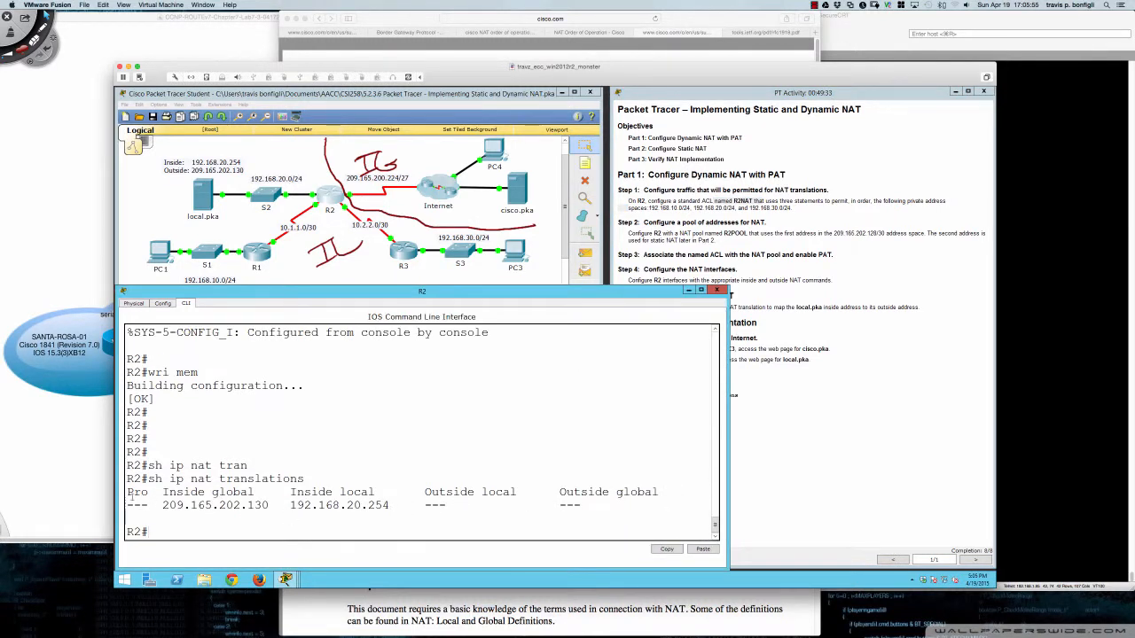
left_click_drag(127, 505, 582, 504)
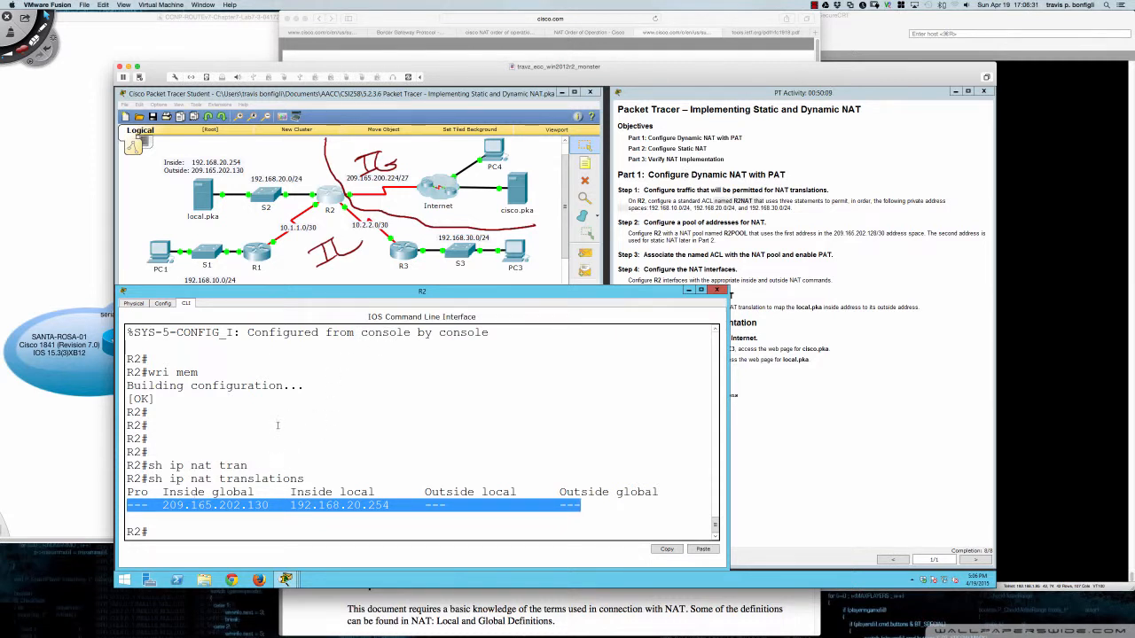
Step: Switch to Deskscribble and handwrite "Dynamic NAT" and an underlined "24 hours" over the blank area of the lab instructions
key("super+Tab")
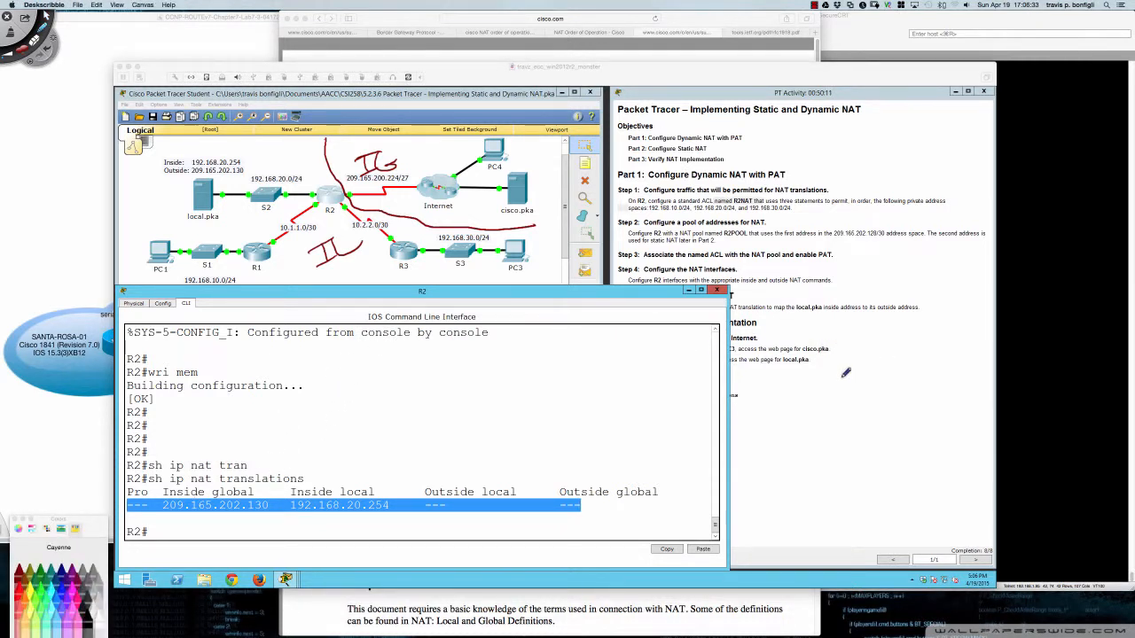
mouse_move(845, 372)
left_mouse_down()
mouse_move(927, 372)
mouse_move(979, 351)
left_mouse_up()
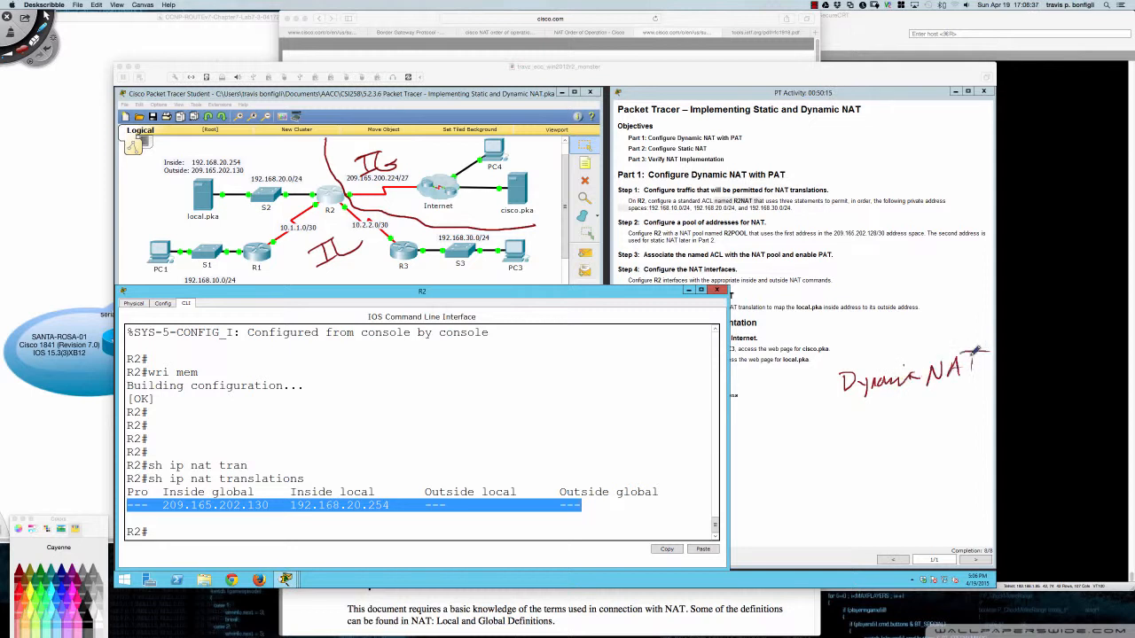
mouse_move(887, 410)
left_mouse_down()
mouse_move(929, 397)
mouse_move(950, 412)
mouse_move(986, 406)
left_mouse_up()
left_click_drag(886, 433, 975, 429)
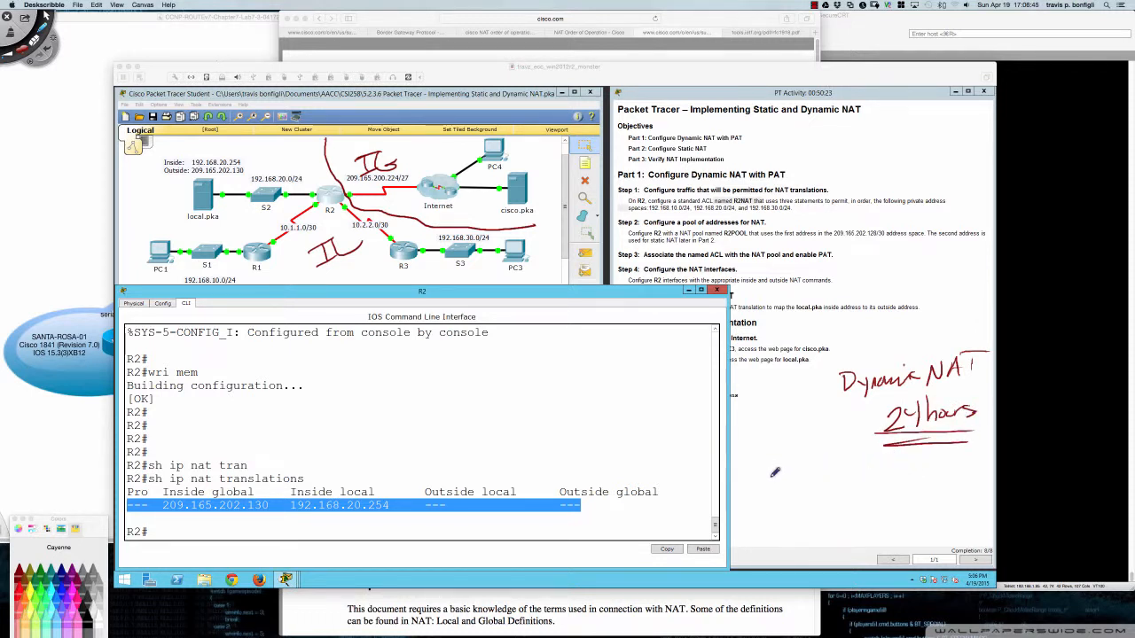
Step: Handwrite and underline "ip nat translation timeout <secs>" below the note, add an arrow to "24 hours", and return to R2's console
mouse_move(770, 465)
left_mouse_down()
mouse_move(785, 477)
mouse_move(909, 454)
mouse_move(941, 466)
mouse_move(963, 453)
mouse_move(973, 468)
mouse_move(1026, 450)
mouse_move(1055, 459)
mouse_move(1122, 446)
mouse_move(1108, 464)
left_mouse_up()
left_click_drag(767, 487, 1108, 479)
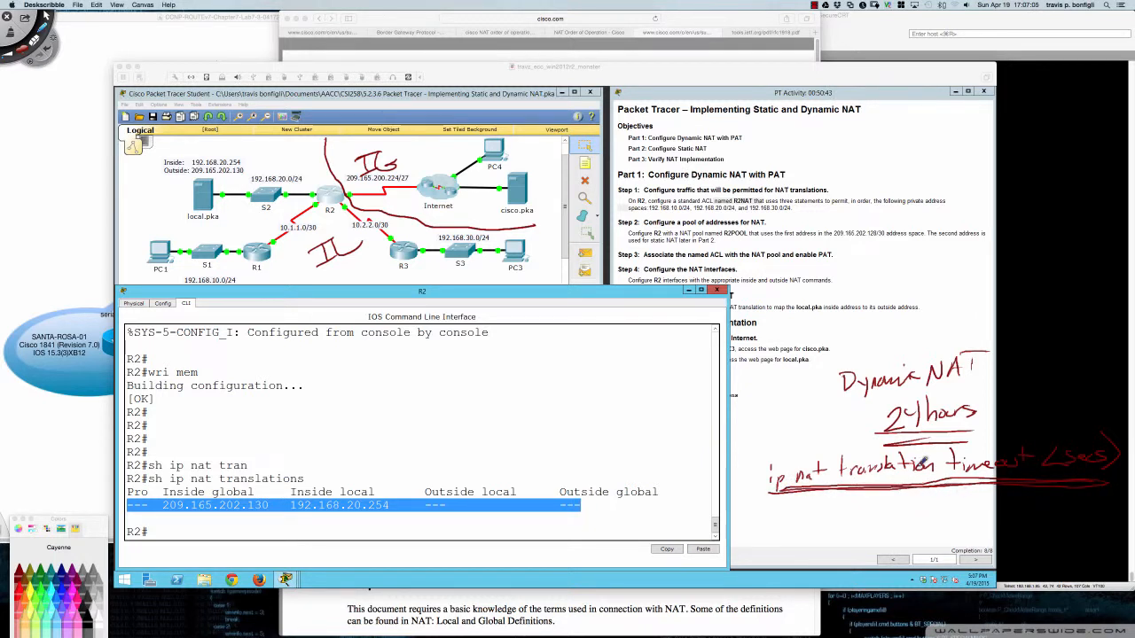
mouse_move(858, 423)
left_mouse_down()
mouse_move(885, 422)
mouse_move(877, 429)
left_mouse_up()
left_click(559, 467)
left_click(543, 470)
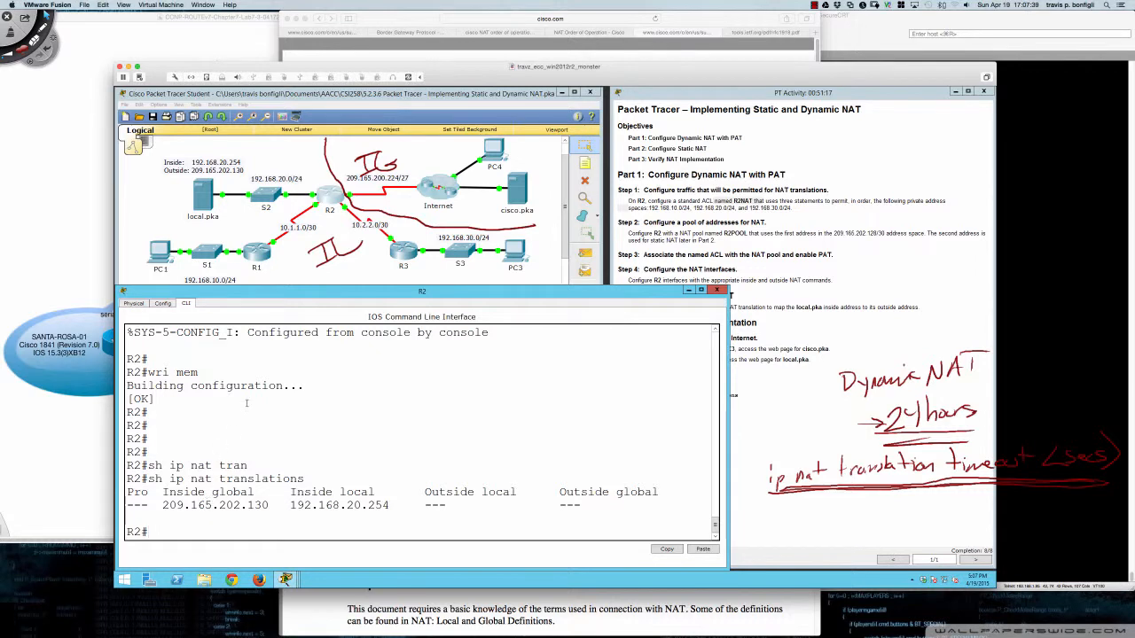
Step: Load cisco.pka in PC1's web browser, and close the PC1 window
left_click(163, 253)
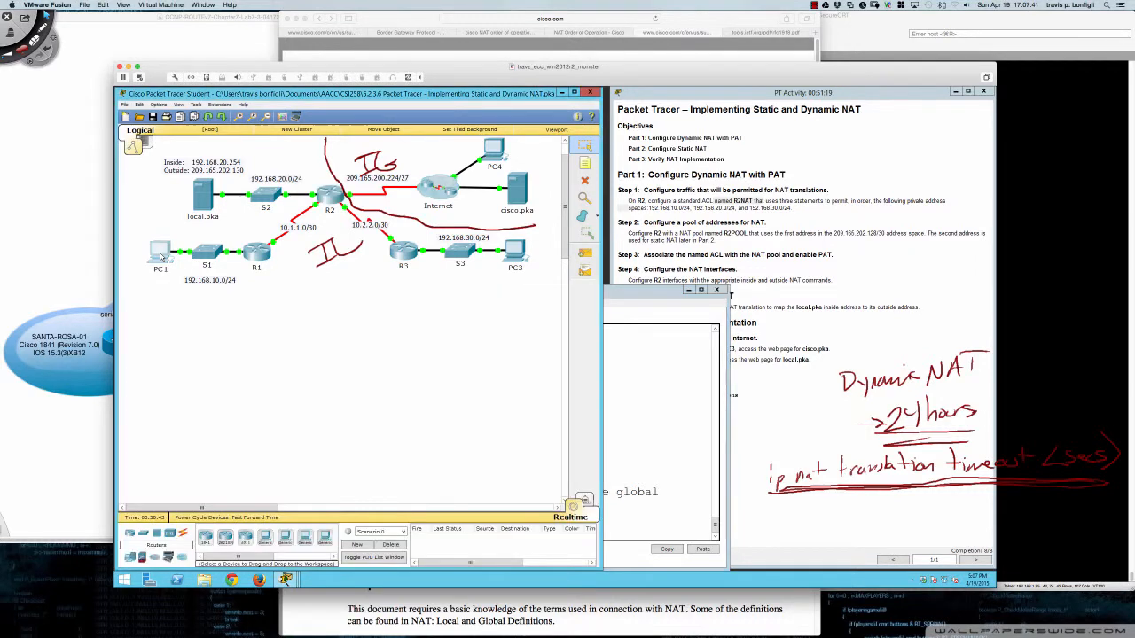
left_click_drag(598, 237, 436, 332)
left_click(329, 332)
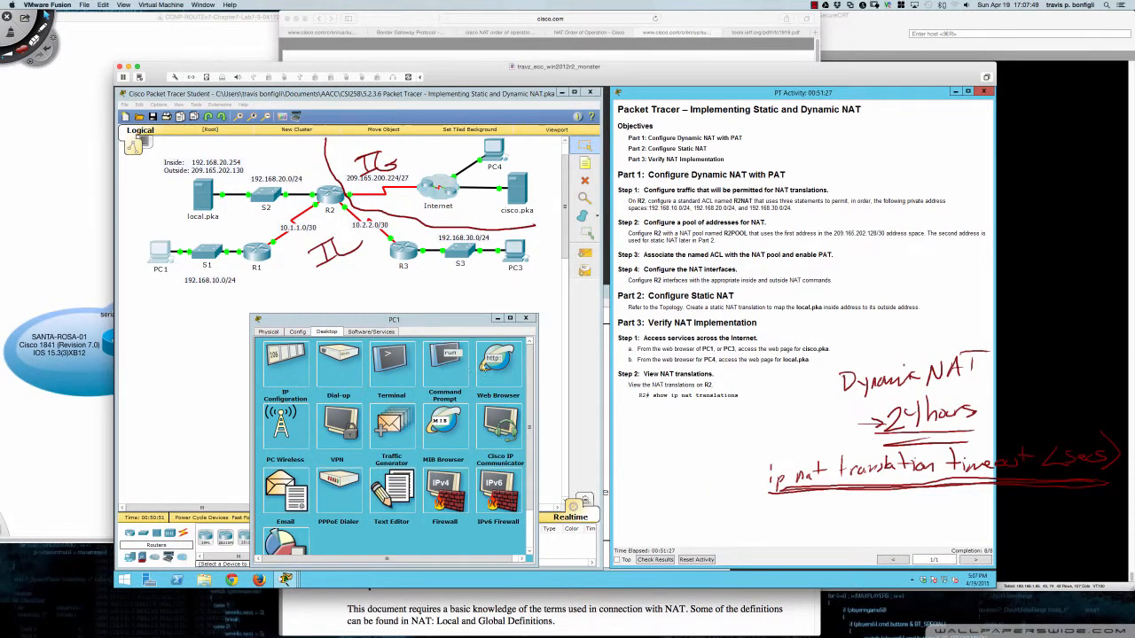
left_click(488, 367)
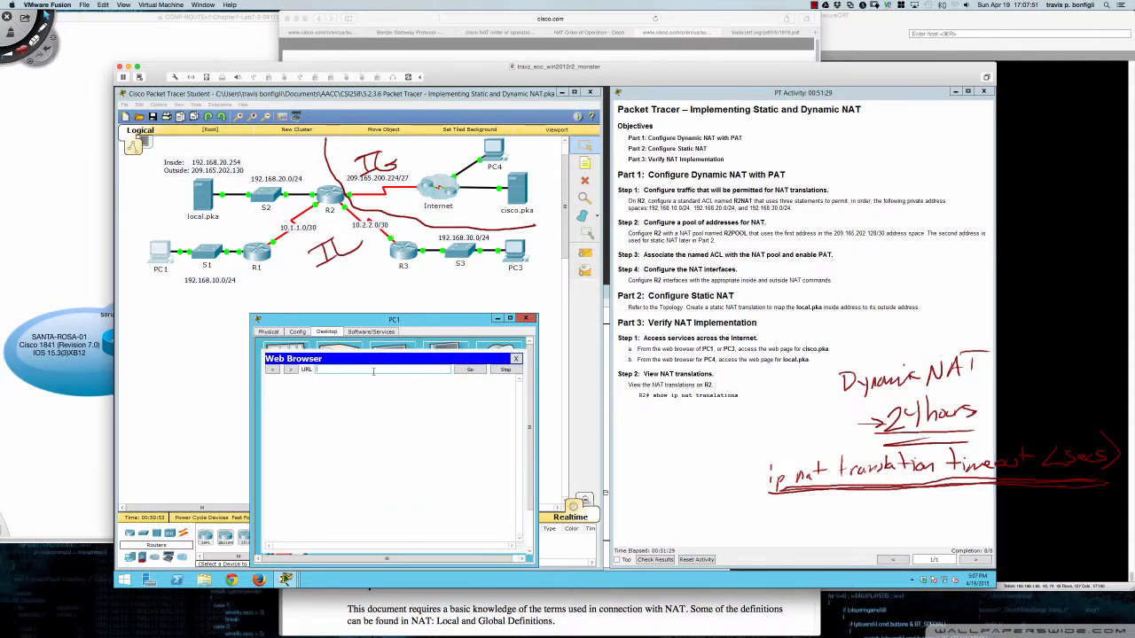
type("cisco.pka")
key("Return")
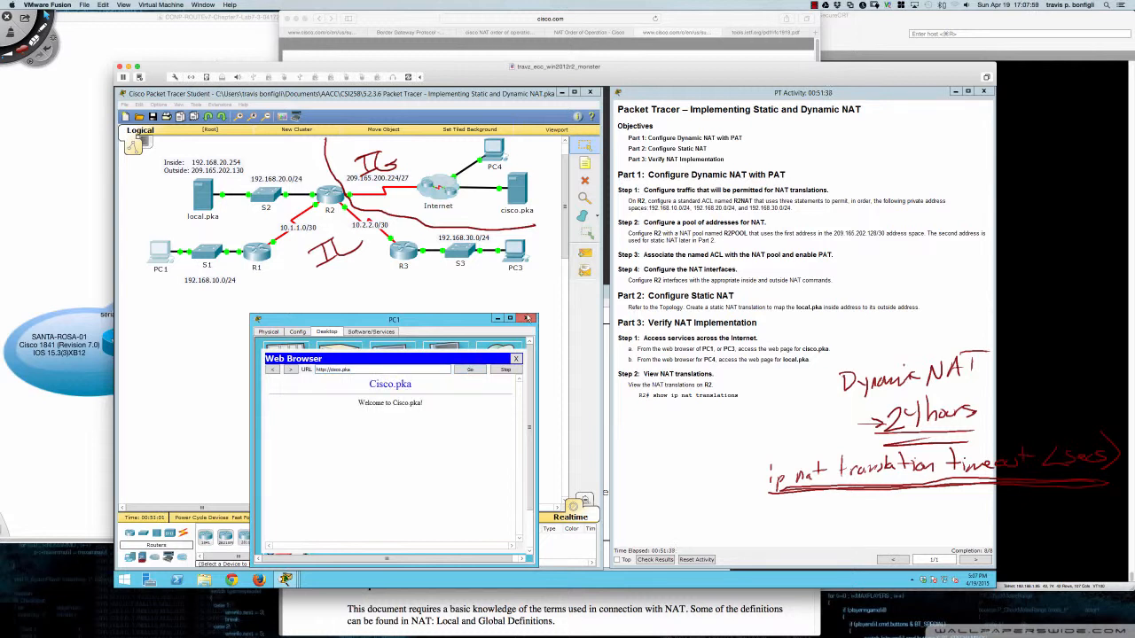
left_click(526, 318)
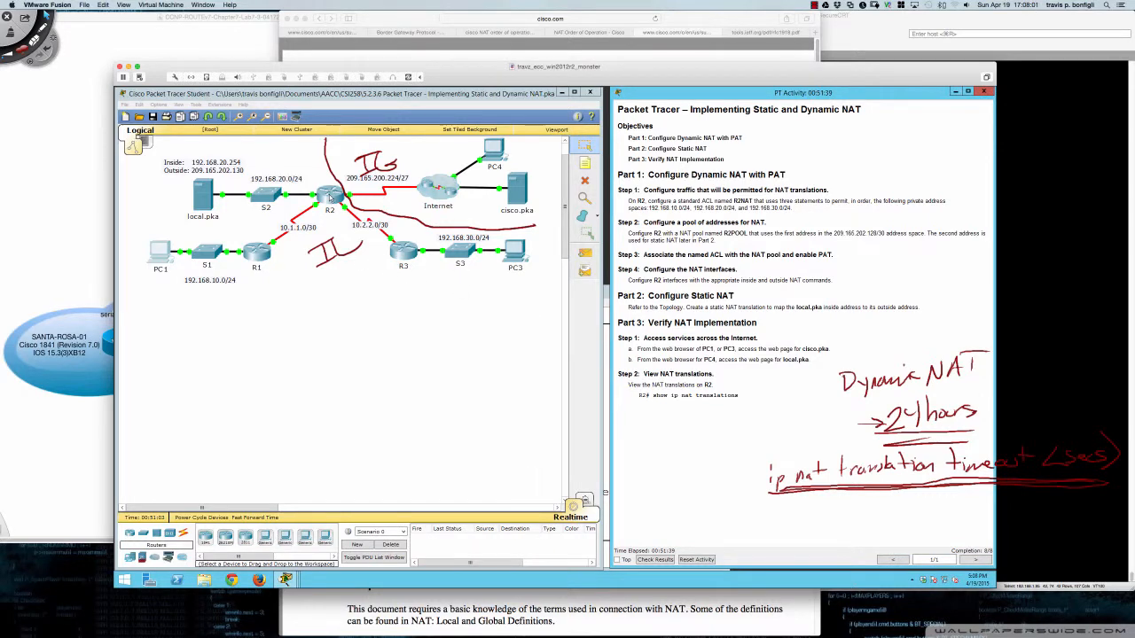
Step: Reopen R2's console, repeat sh ip nat translations, and highlight the tcp entries
left_click(326, 202)
key("Up")
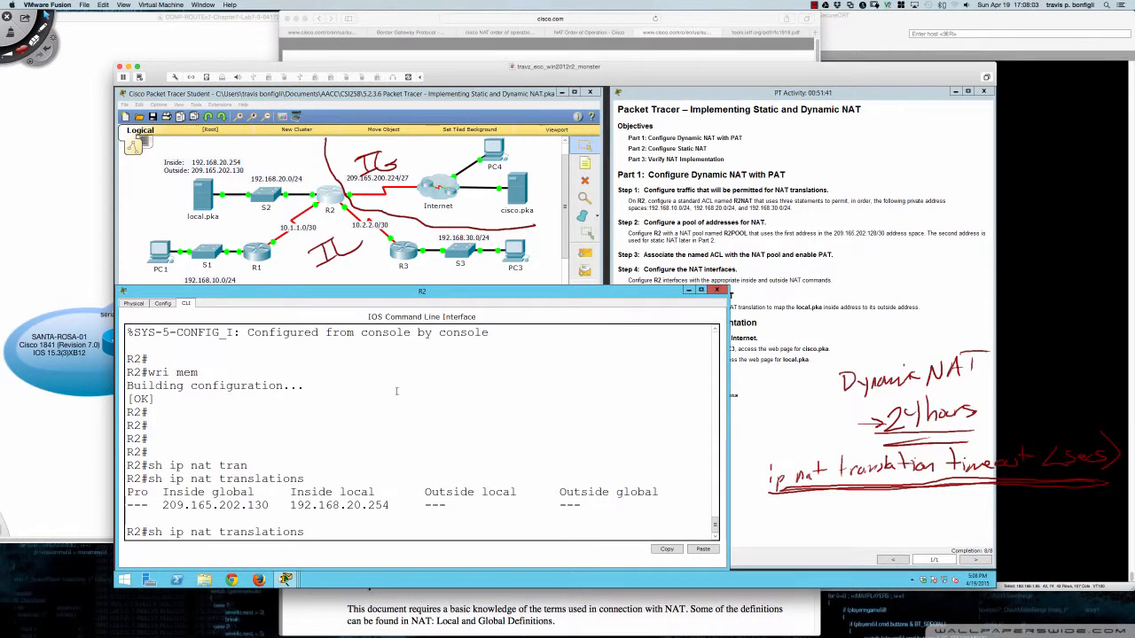
key("Return")
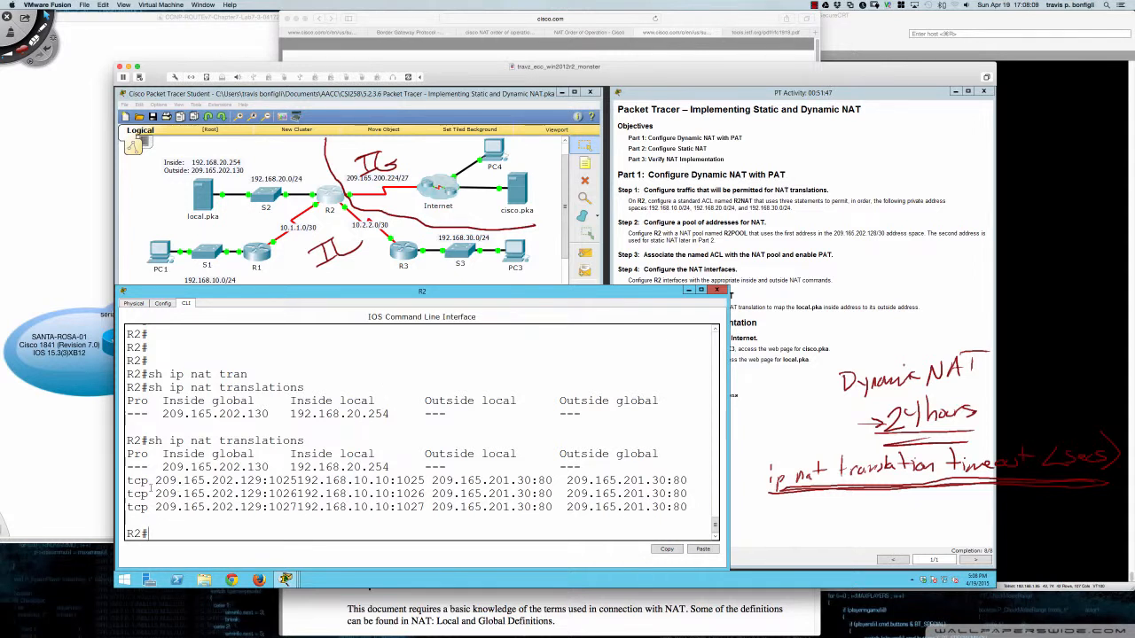
left_click_drag(128, 479, 690, 506)
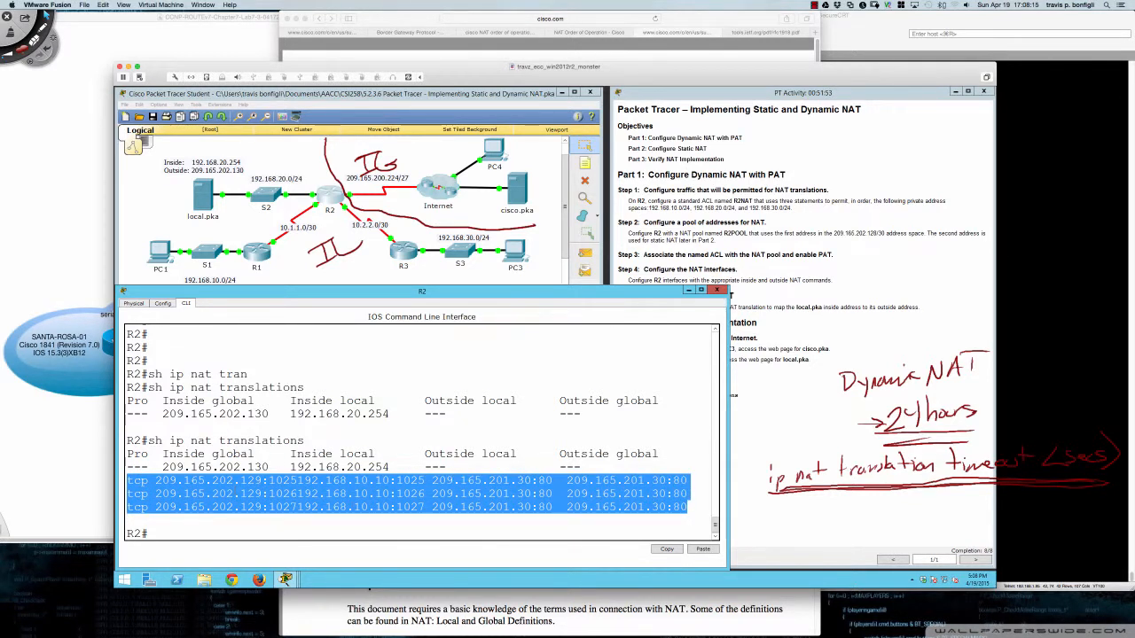
Step: Examine the first tcp translation's protocol, inside global and inside local addresses and ports, and outside addresses and ports
left_click(131, 480)
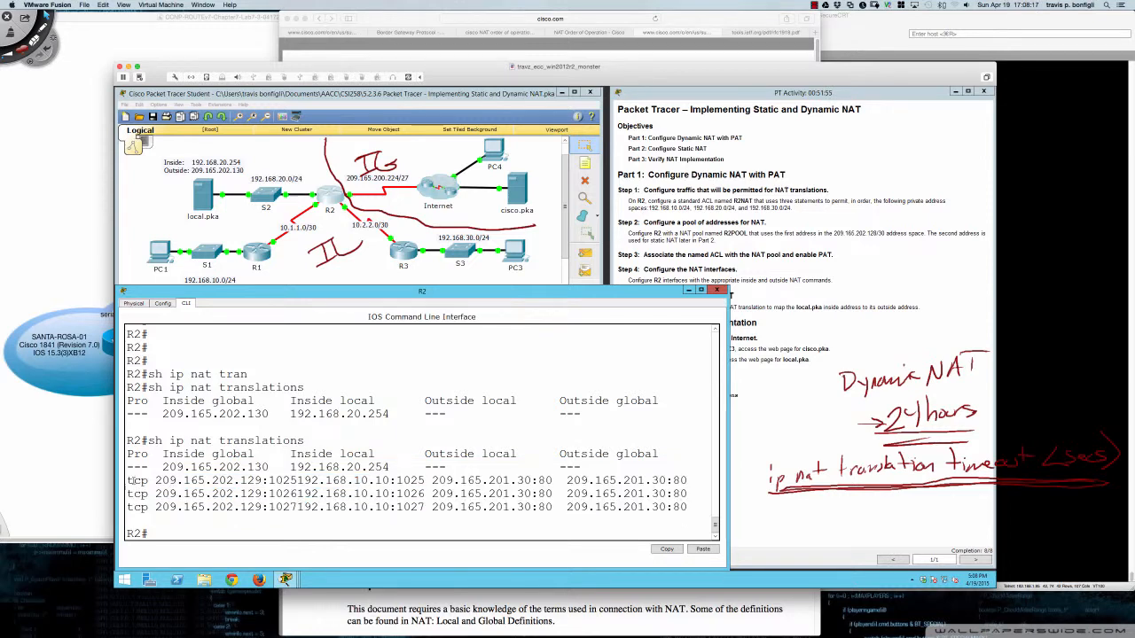
left_click_drag(127, 480, 148, 480)
left_click_drag(156, 479, 262, 479)
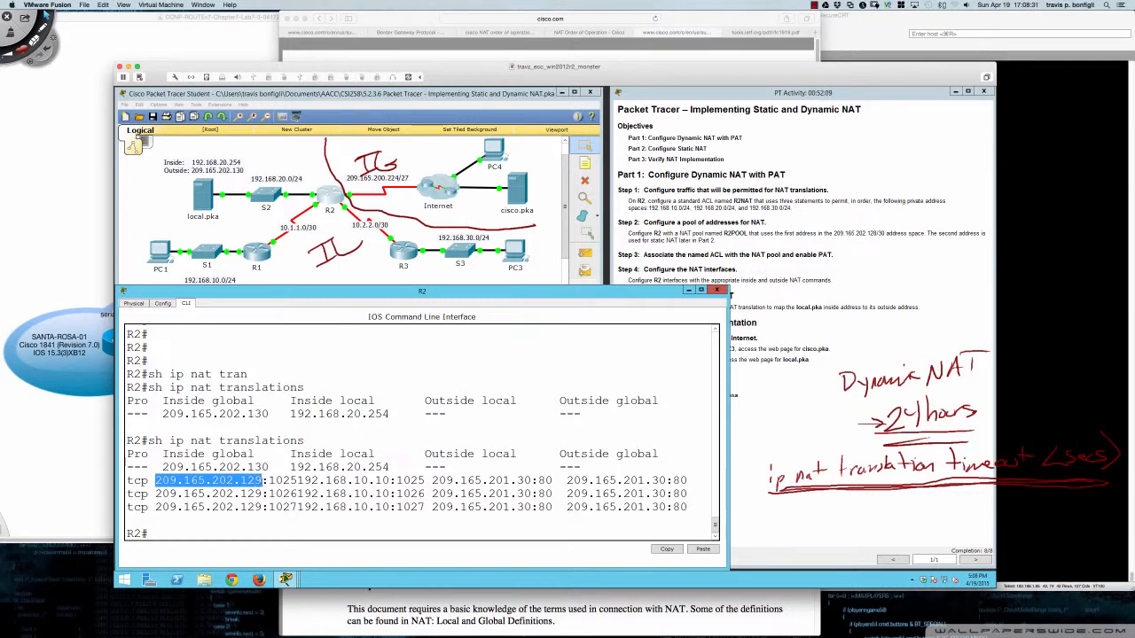
left_click(263, 481)
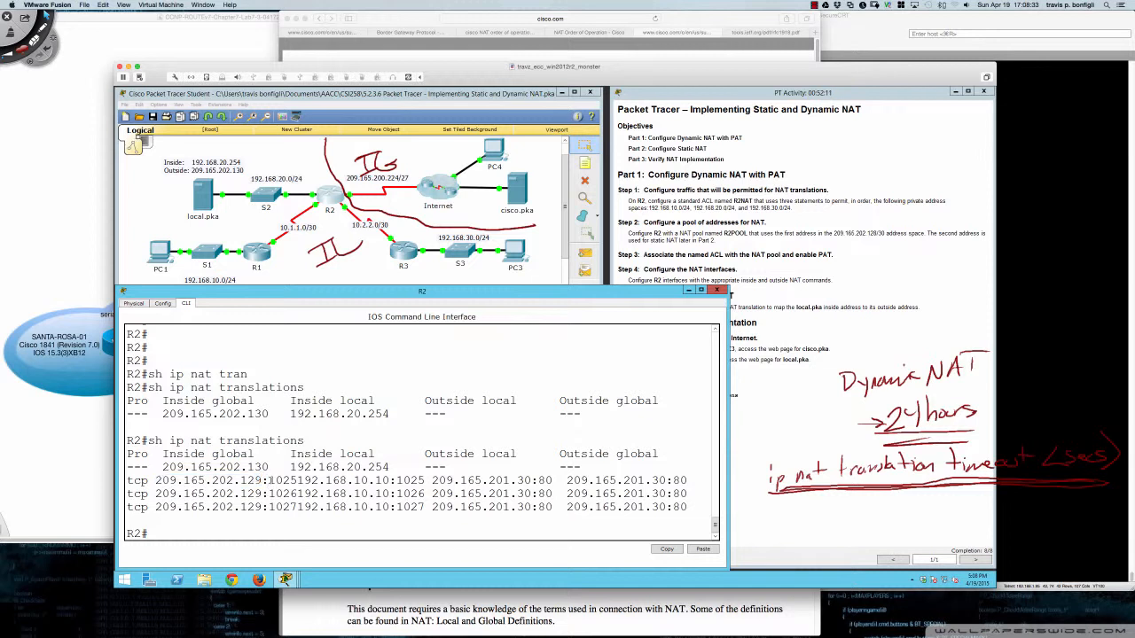
left_click_drag(269, 480, 297, 480)
left_click(304, 479)
left_click_drag(298, 480, 390, 480)
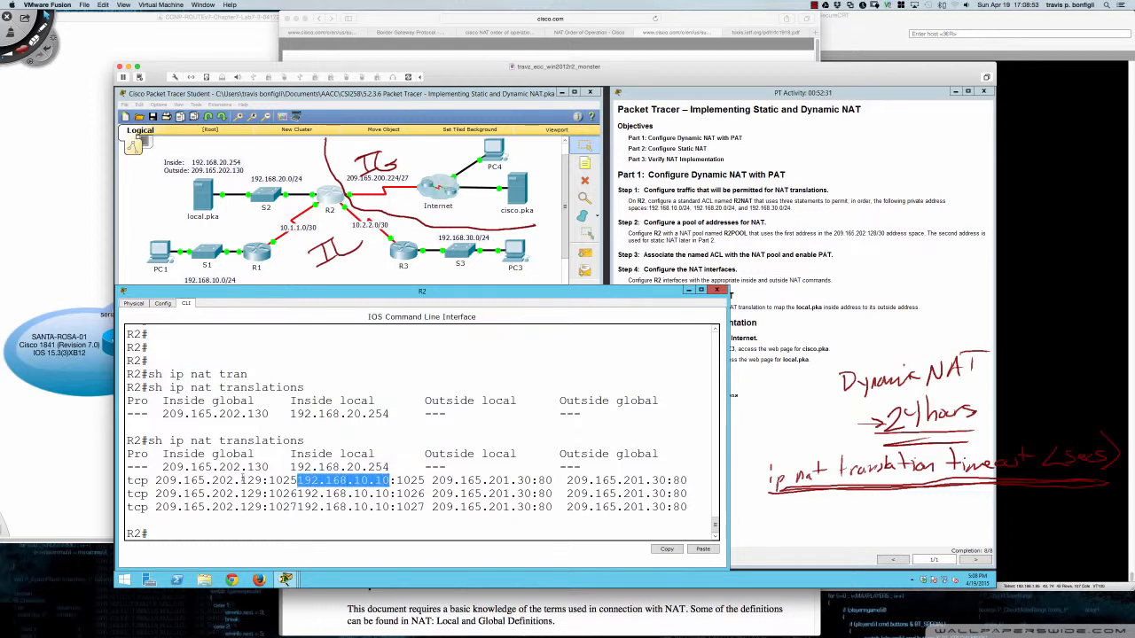
left_click_drag(235, 479, 276, 480)
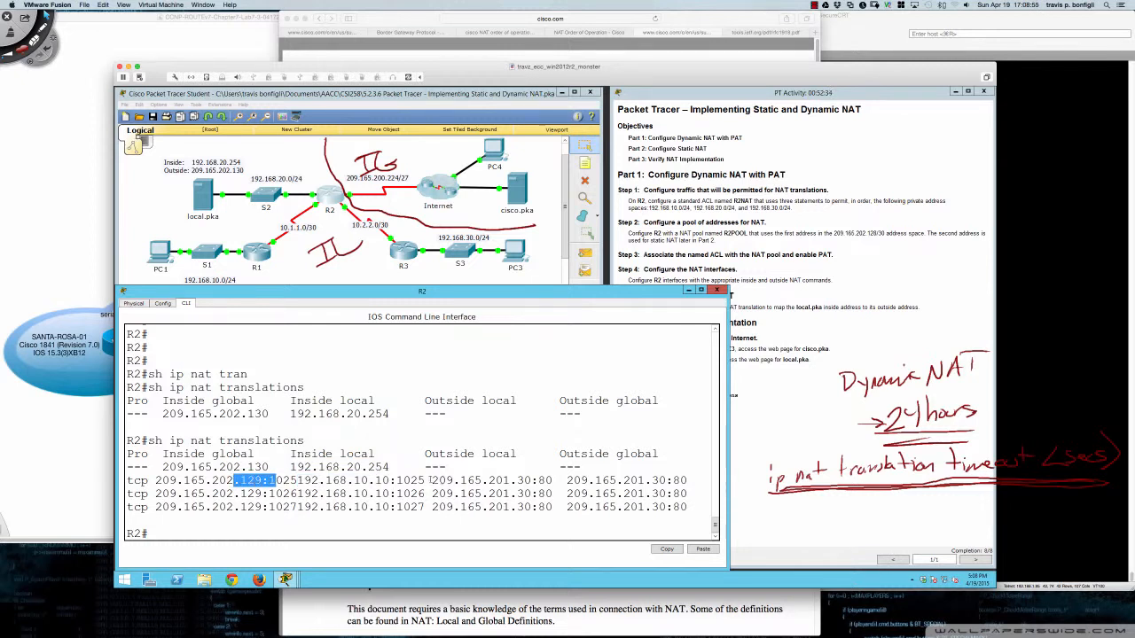
left_click_drag(430, 479, 687, 480)
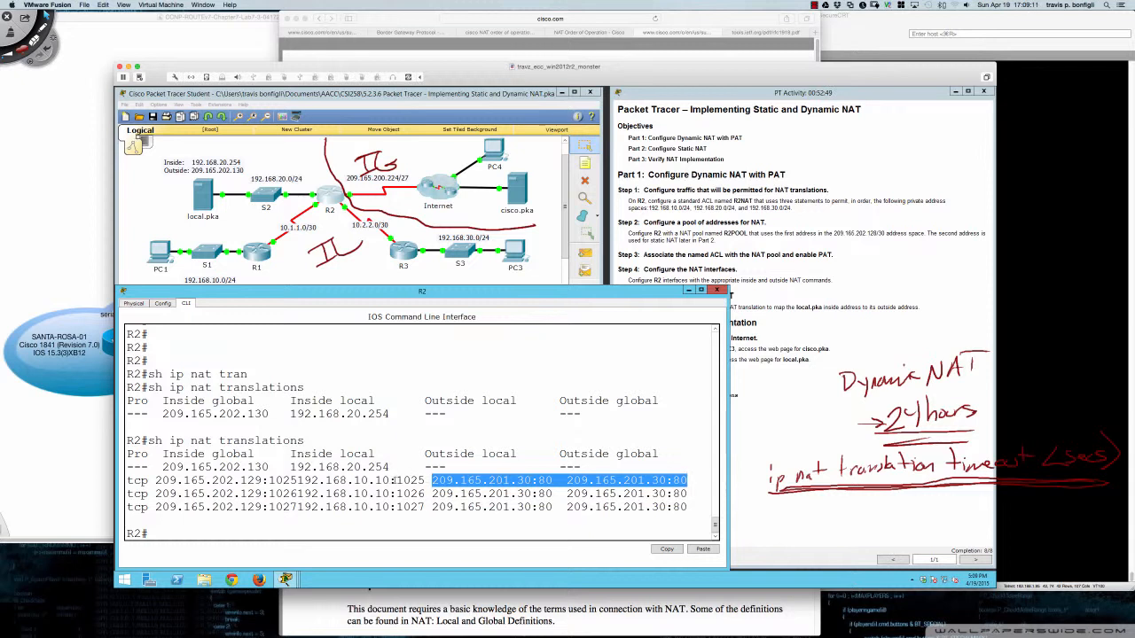
left_click_drag(395, 480, 425, 480)
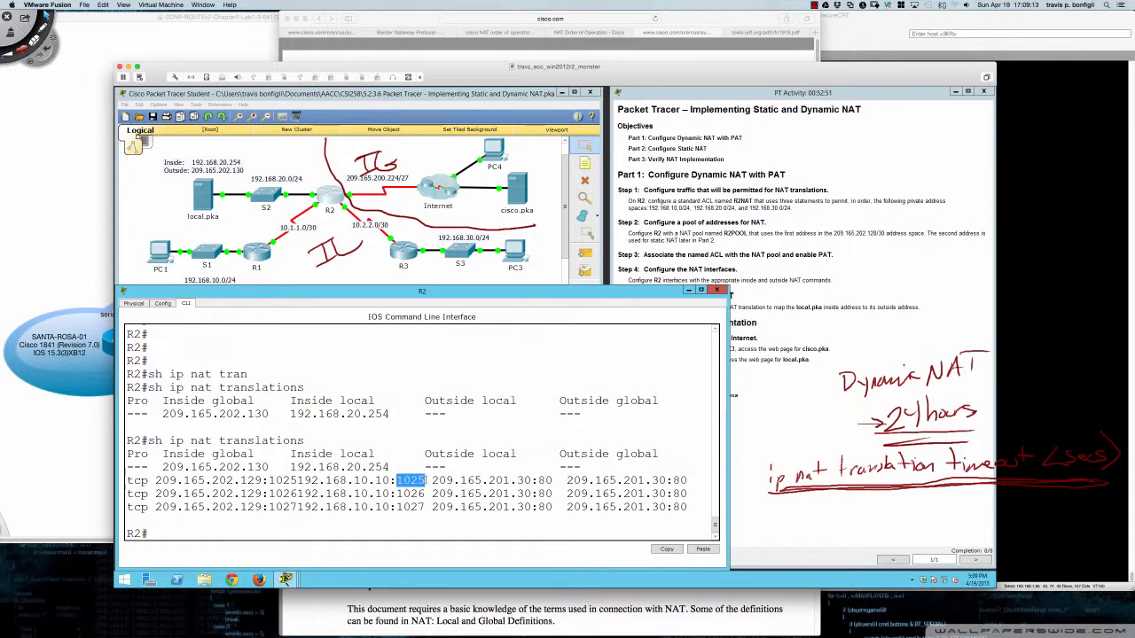
mouse_move(538, 479)
left_mouse_down()
mouse_move(576, 479)
mouse_move(553, 480)
left_mouse_up()
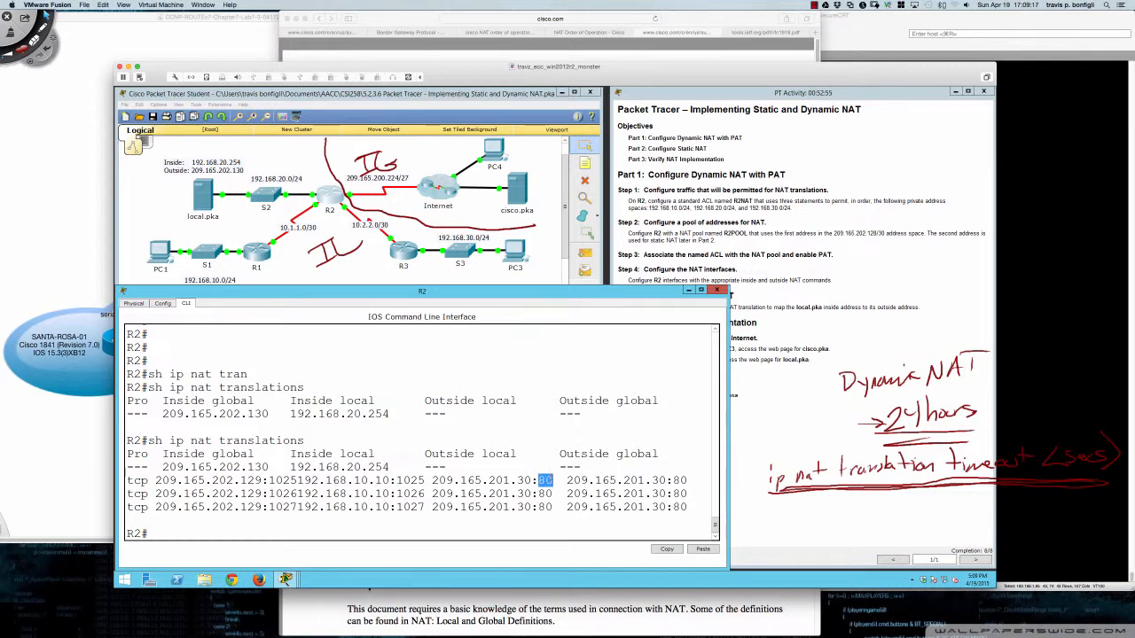
Step: Refresh the NAT translation list on R2 by rerunning the previous show command
left_click(496, 522)
key("Up")
key("Return")
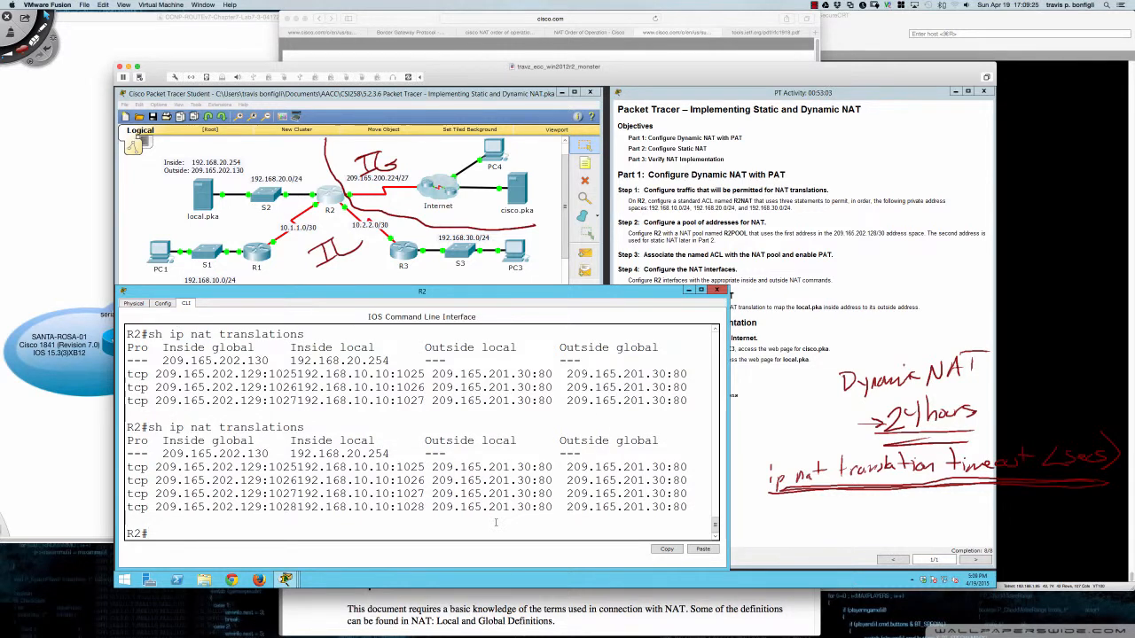
Step: Display R2's NAT statistics with sh ip nat statis and examine the translation totals, inside and outside interfaces, and hits and misses
type("sh ip nat statis")
key("Return")
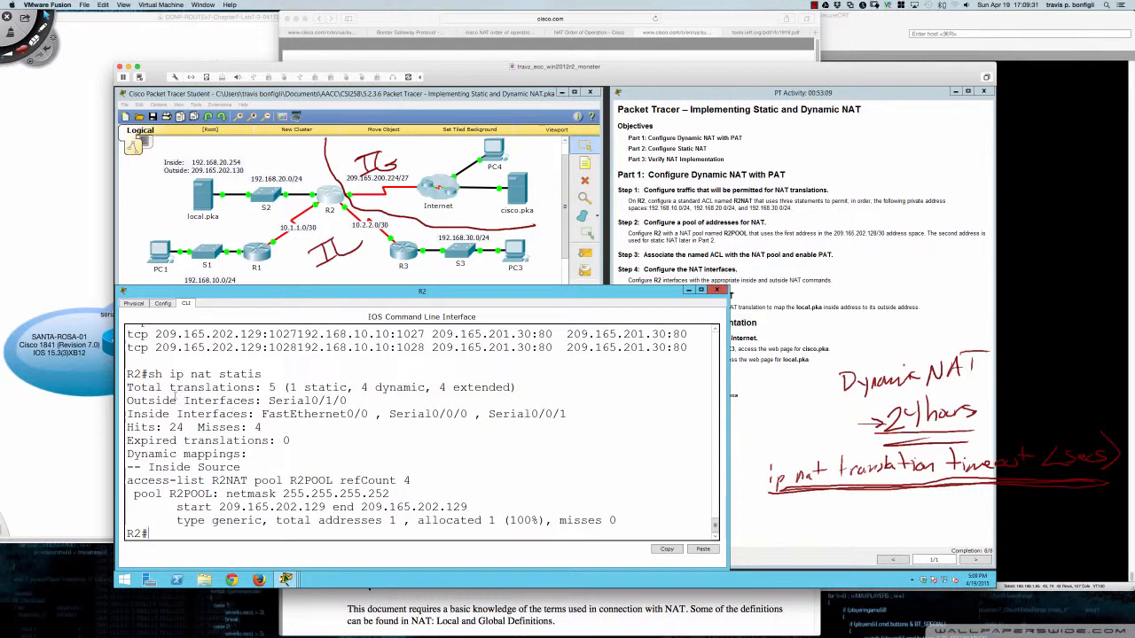
left_click_drag(169, 388, 404, 393)
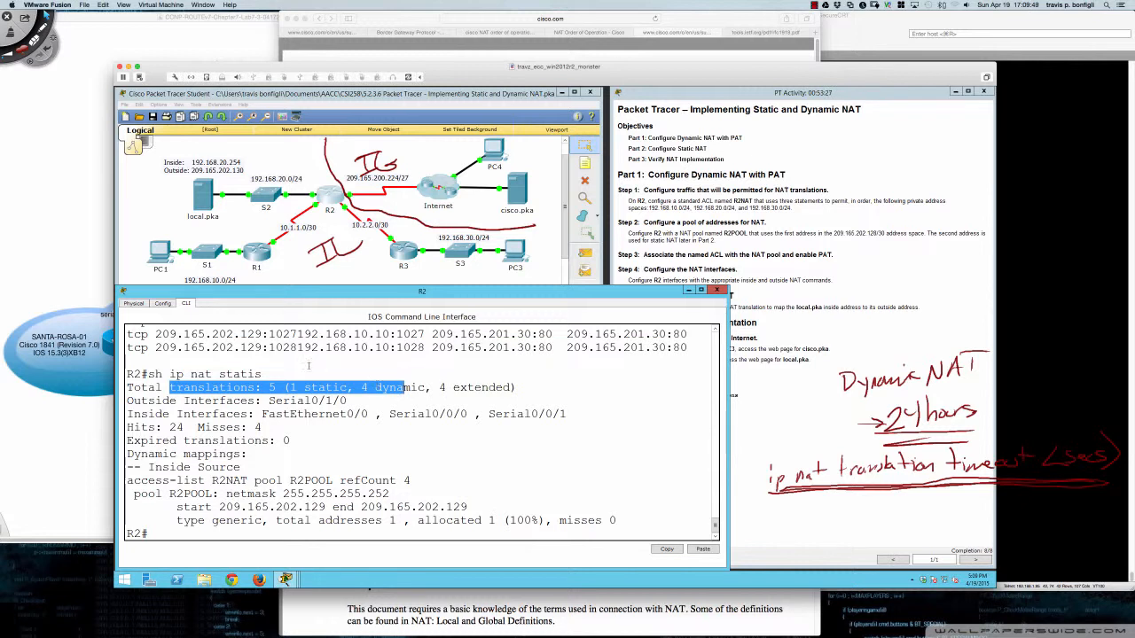
left_click_drag(234, 347, 264, 348)
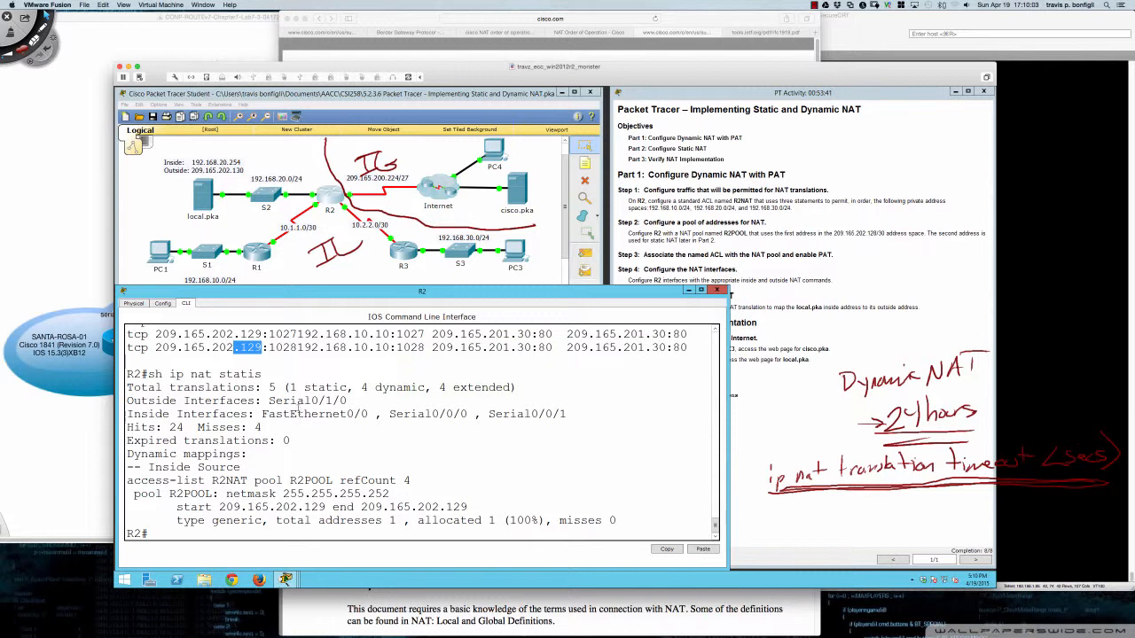
left_click_drag(264, 385, 518, 388)
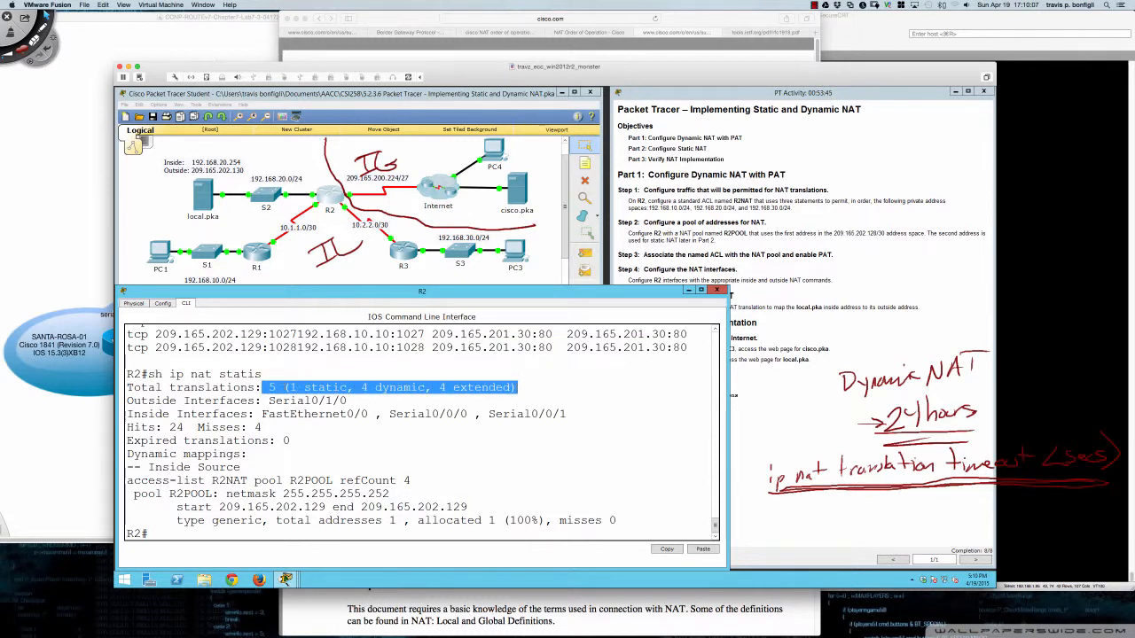
left_click_drag(289, 388, 331, 401)
triple_click(258, 414)
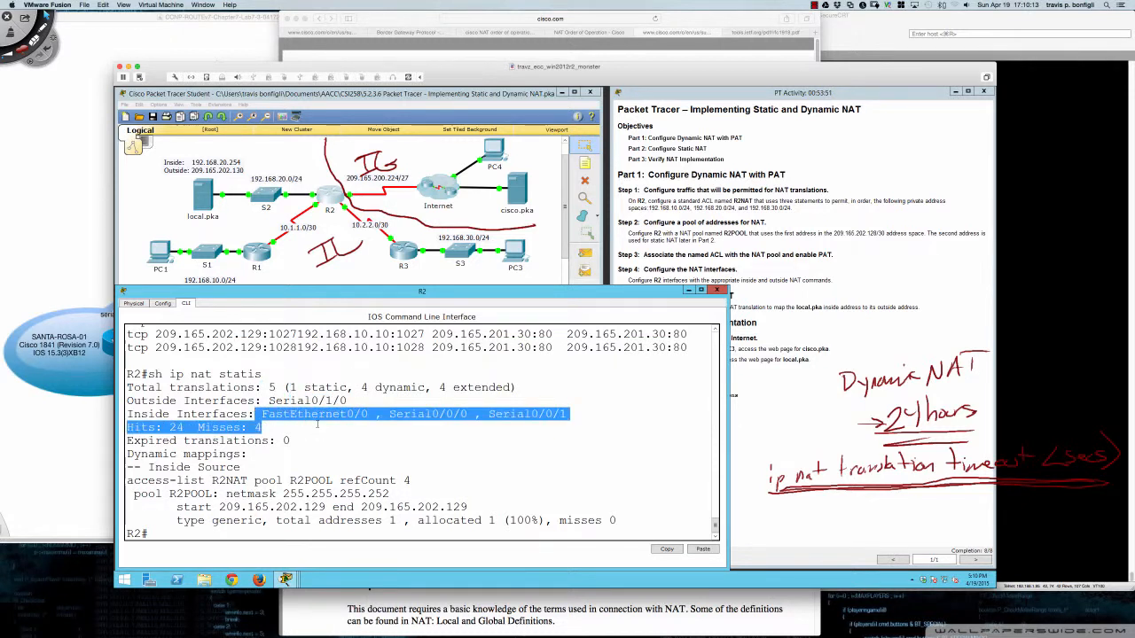
double_click(258, 428)
left_click_drag(259, 427, 127, 428)
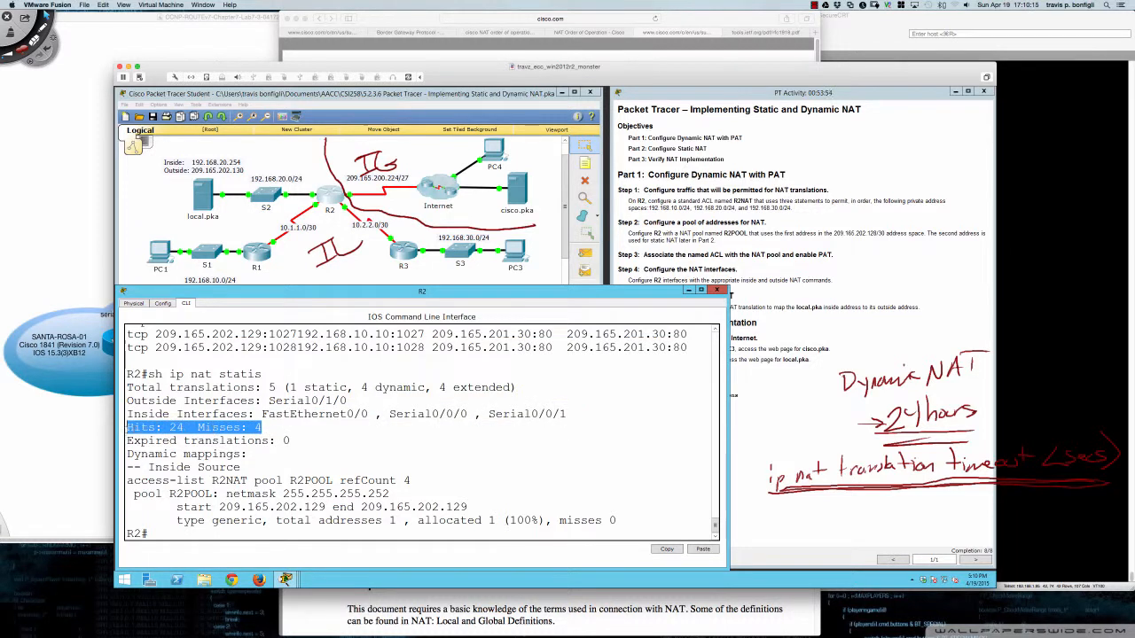
Step: Examine the NAT statistics' expired translations, the R2NAT access list mapping, and the R2POOL netmask, start and end addresses, and allocation
left_click_drag(275, 440, 290, 440)
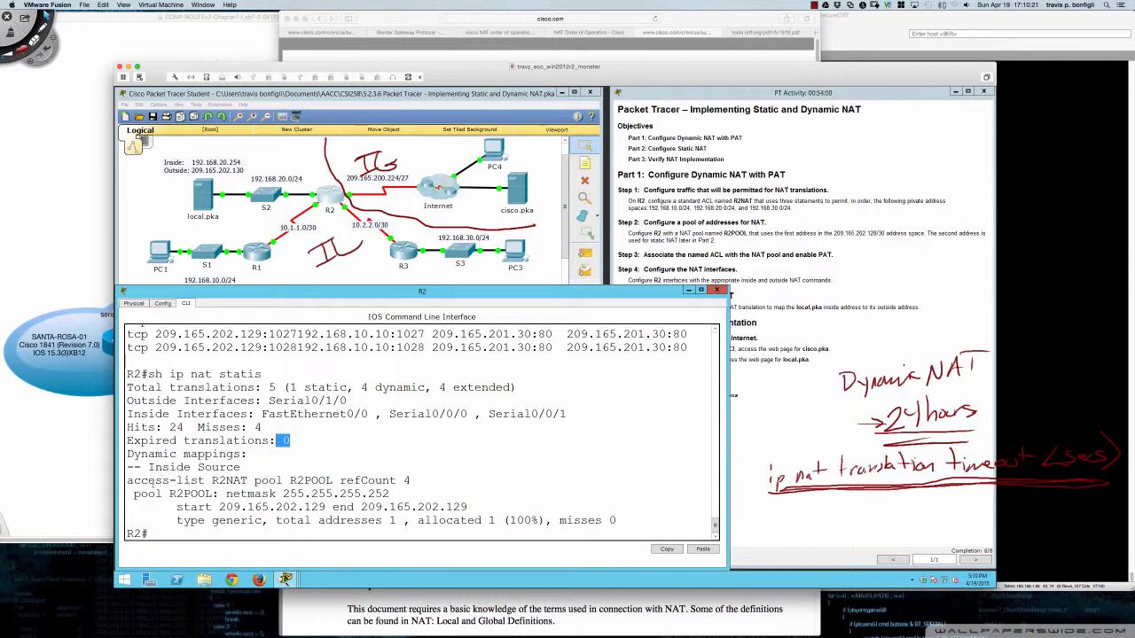
left_click_drag(203, 480, 392, 480)
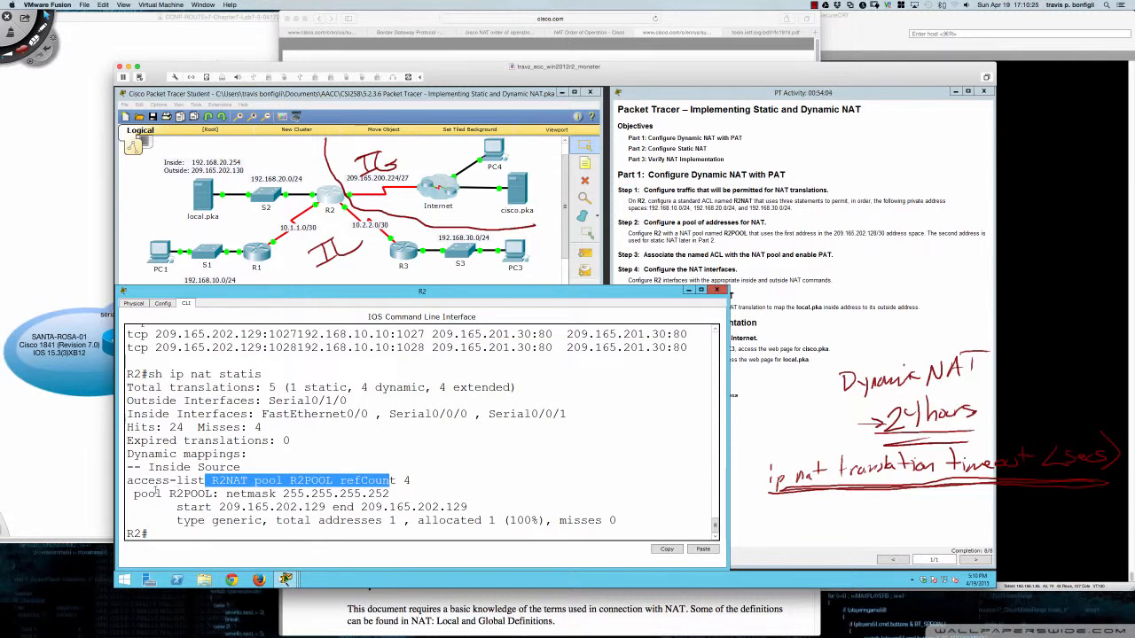
left_click_drag(157, 490, 405, 494)
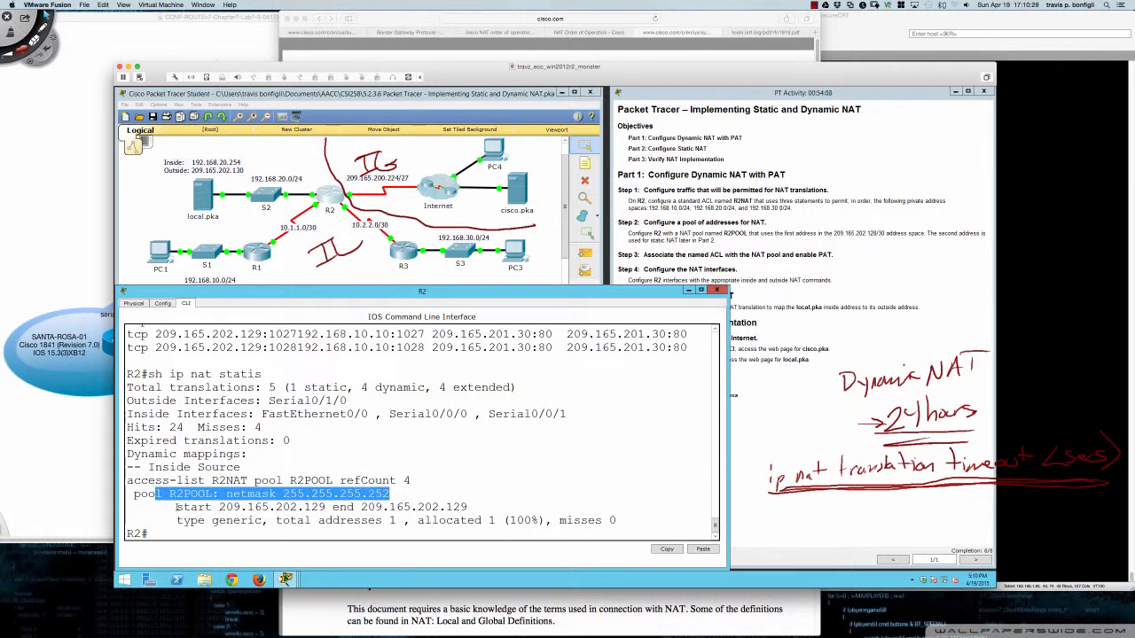
left_click_drag(175, 507, 476, 505)
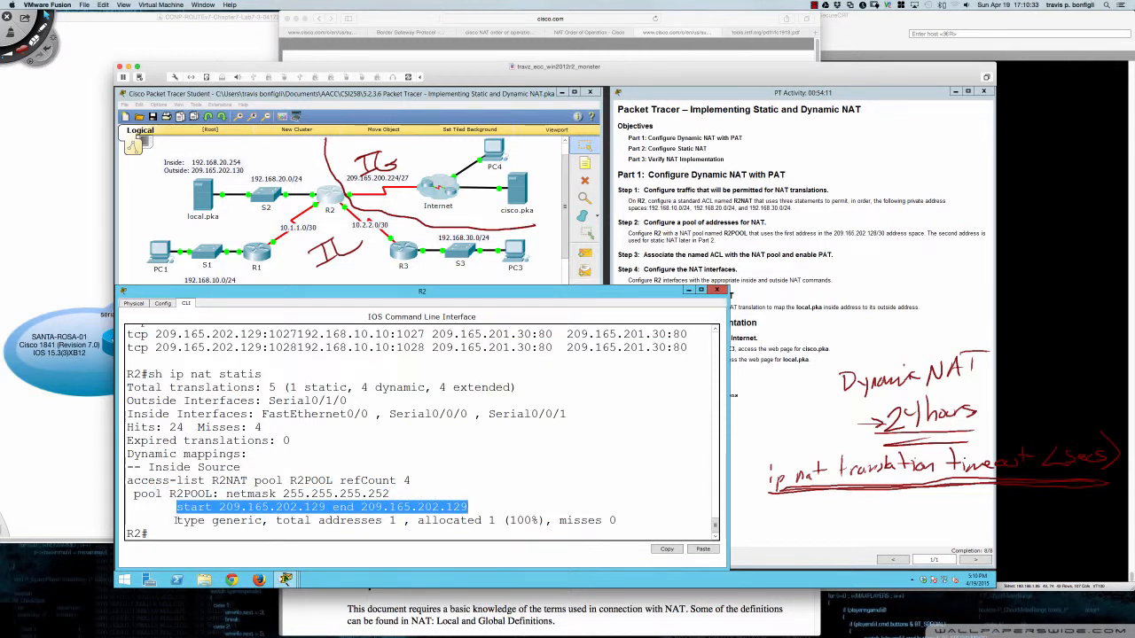
left_click_drag(177, 520, 616, 520)
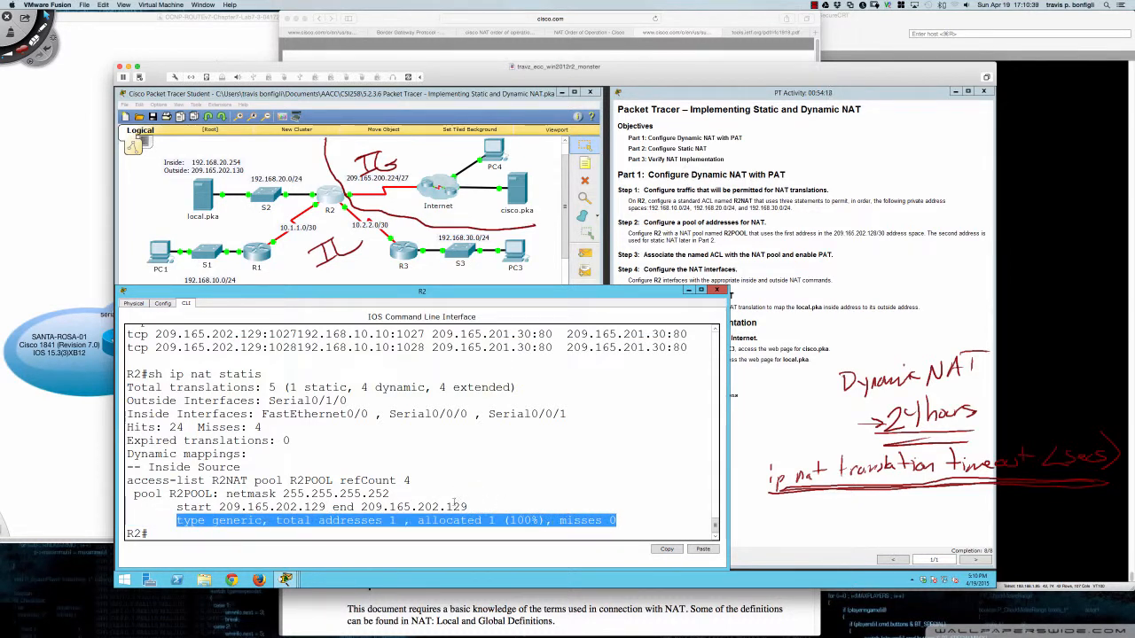
left_click_drag(467, 507, 176, 507)
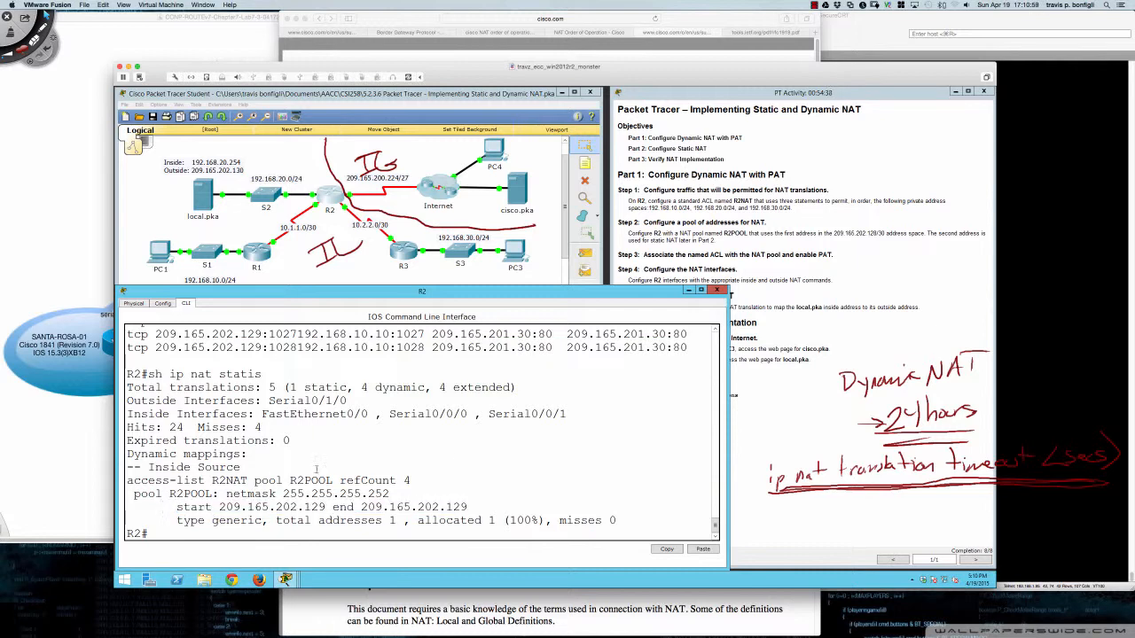
Step: Load the local.pka web page in PC4's web browser, then close PC4's window
left_click(741, 440)
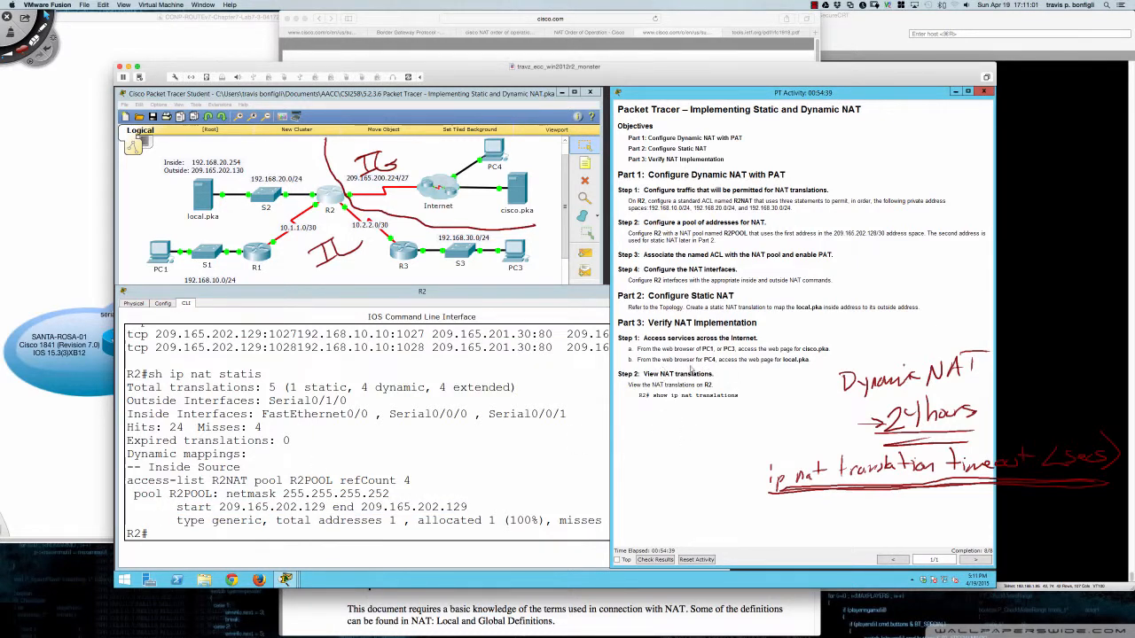
left_click(492, 151)
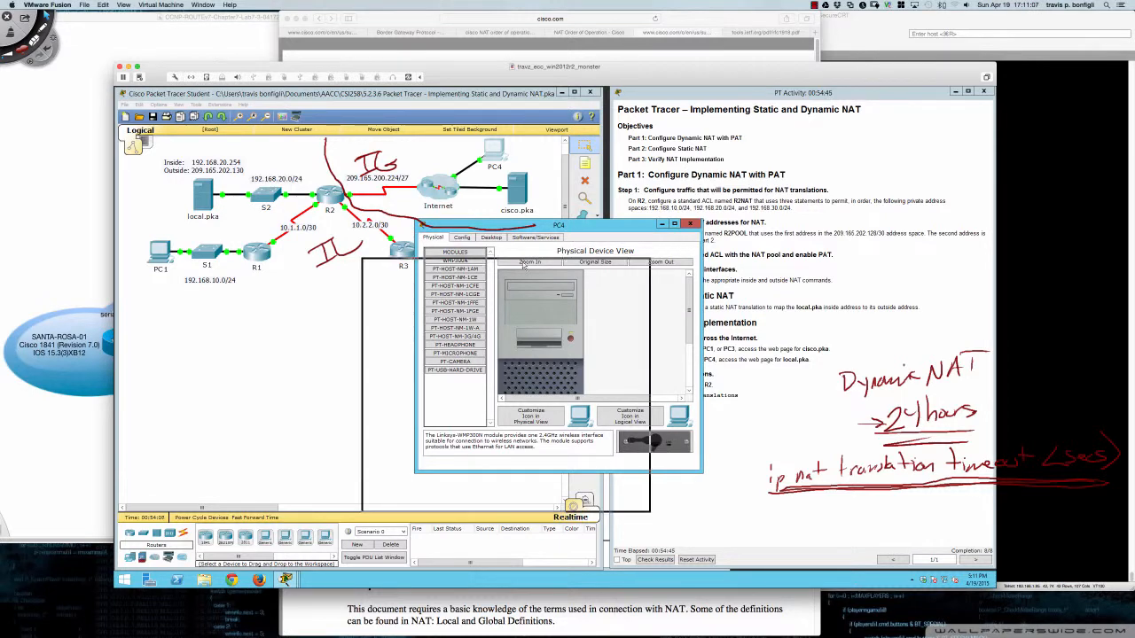
left_click_drag(524, 266, 403, 315)
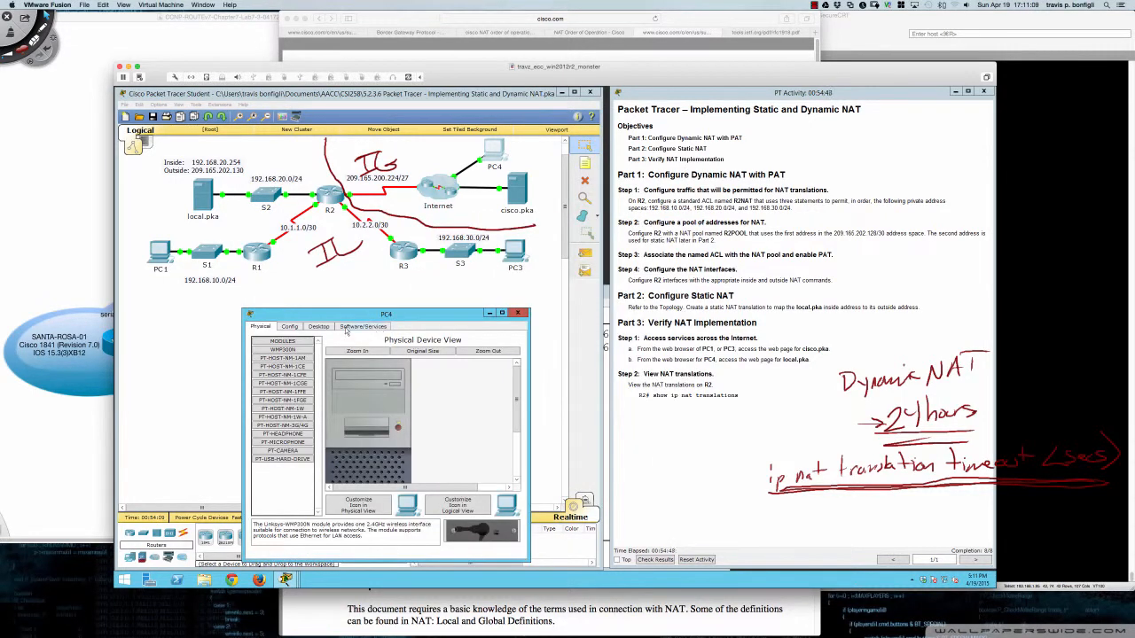
left_click(318, 326)
left_click(399, 359)
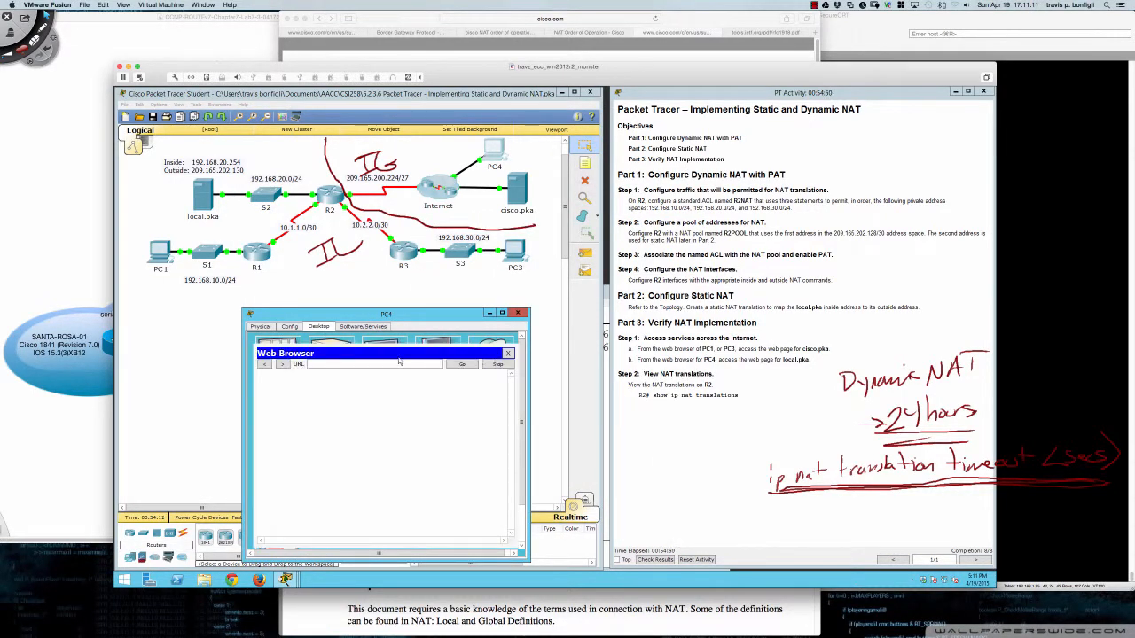
left_click(370, 364)
type("local.pka")
key("Return")
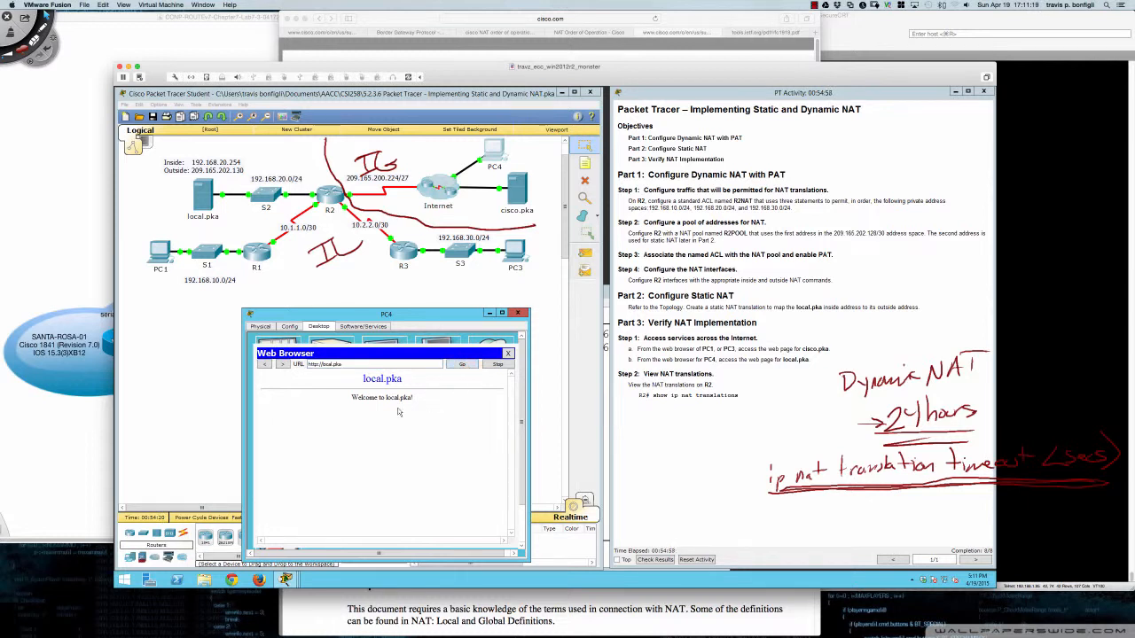
left_click(518, 312)
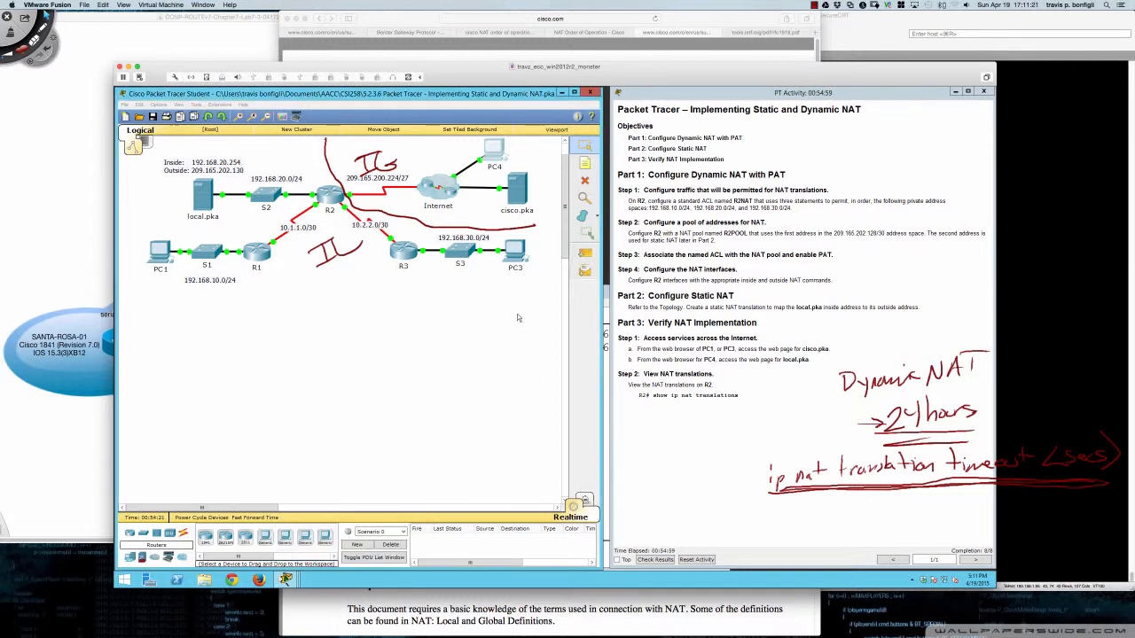
Step: Reopen R2's console, run sh ip nat translations, and highlight the static entry and the tcp entries for inside global 209.165.202.130
left_click(332, 192)
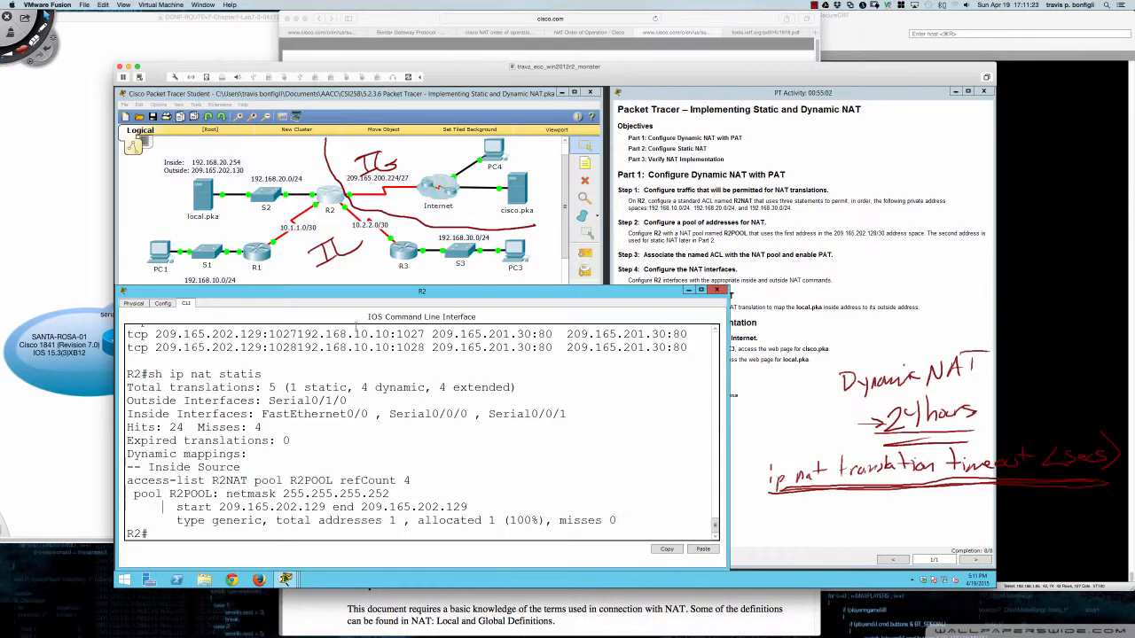
type("sh ip nat translations")
key("Return")
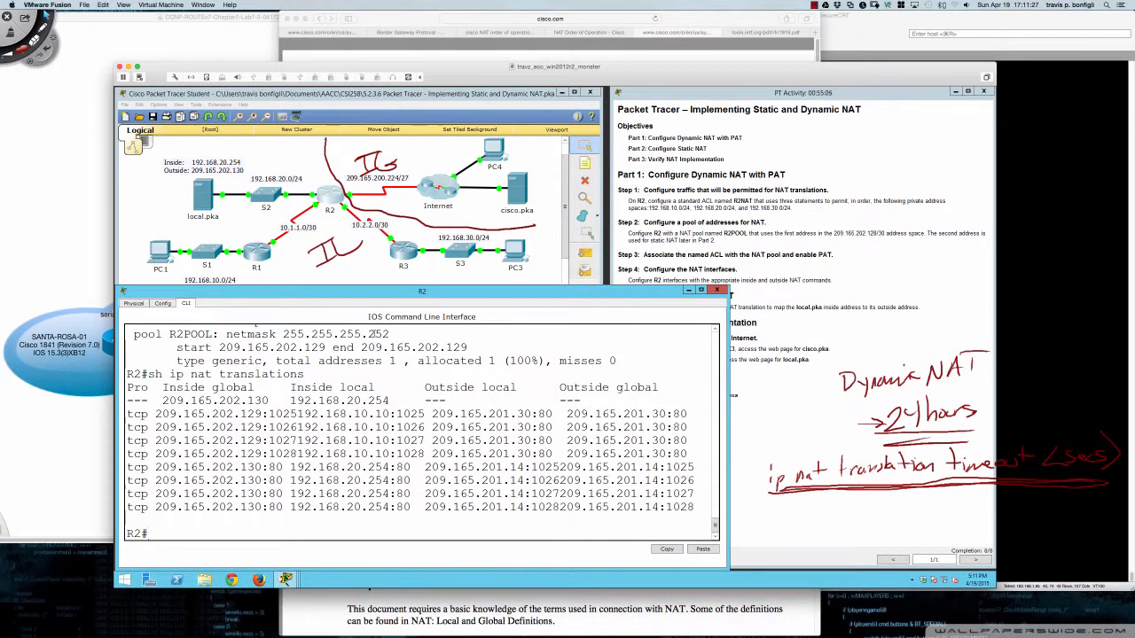
left_click_drag(132, 401, 601, 401)
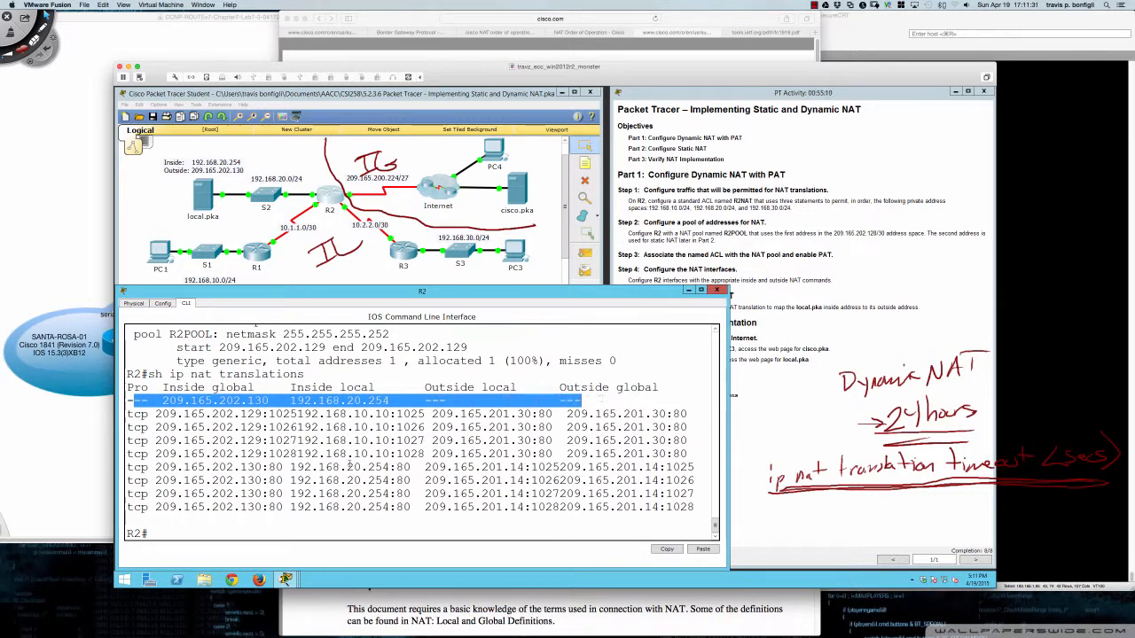
left_click_drag(127, 467, 697, 507)
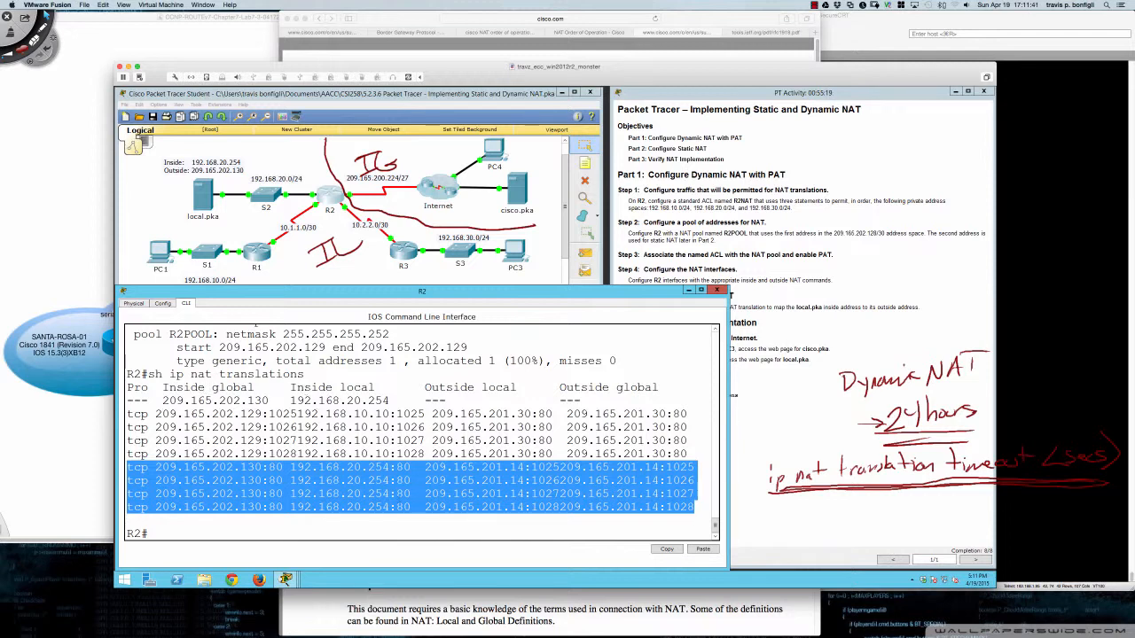
Step: Examine the inside local port and the outside local and global addresses of the first tcp entry for 192.168.20.254
left_click(398, 493)
left_click_drag(396, 467, 411, 468)
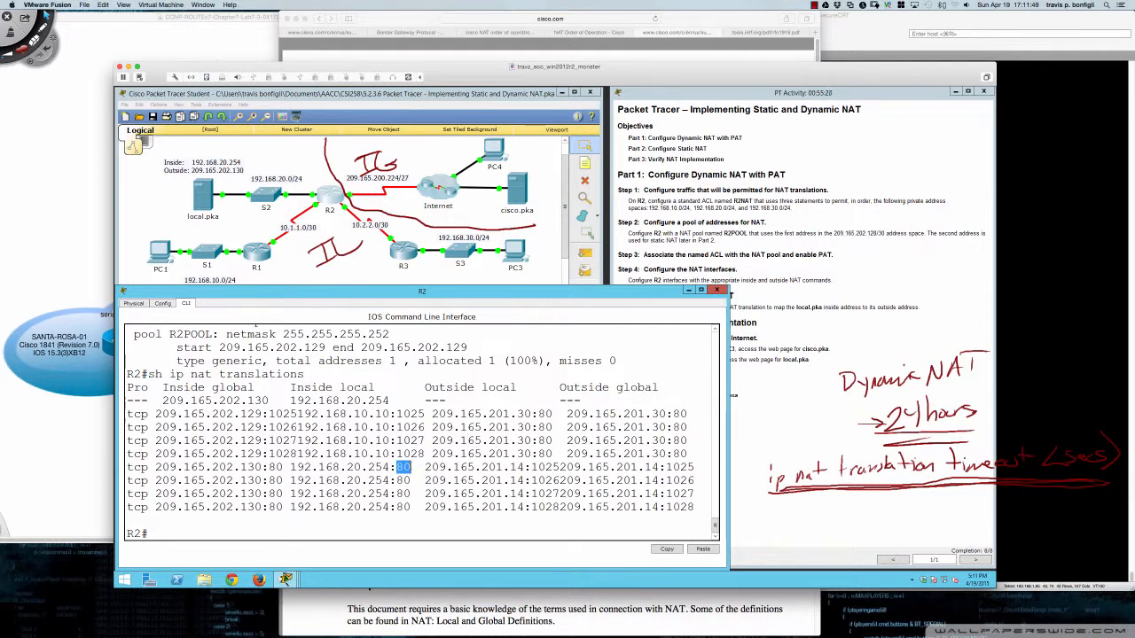
left_click_drag(424, 467, 697, 467)
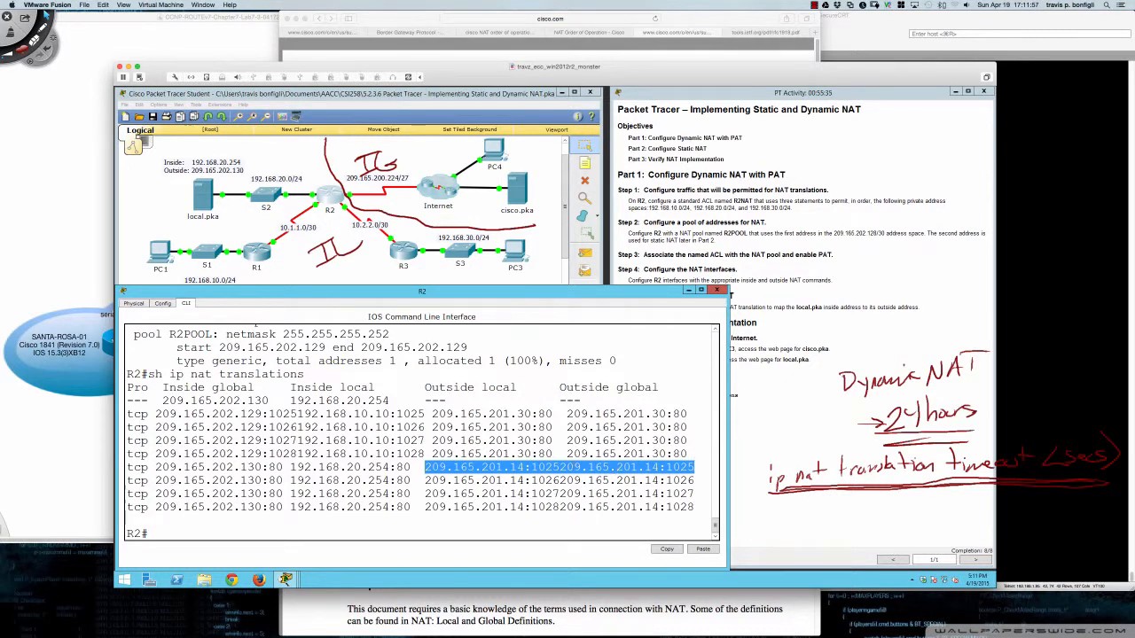
left_click(564, 467)
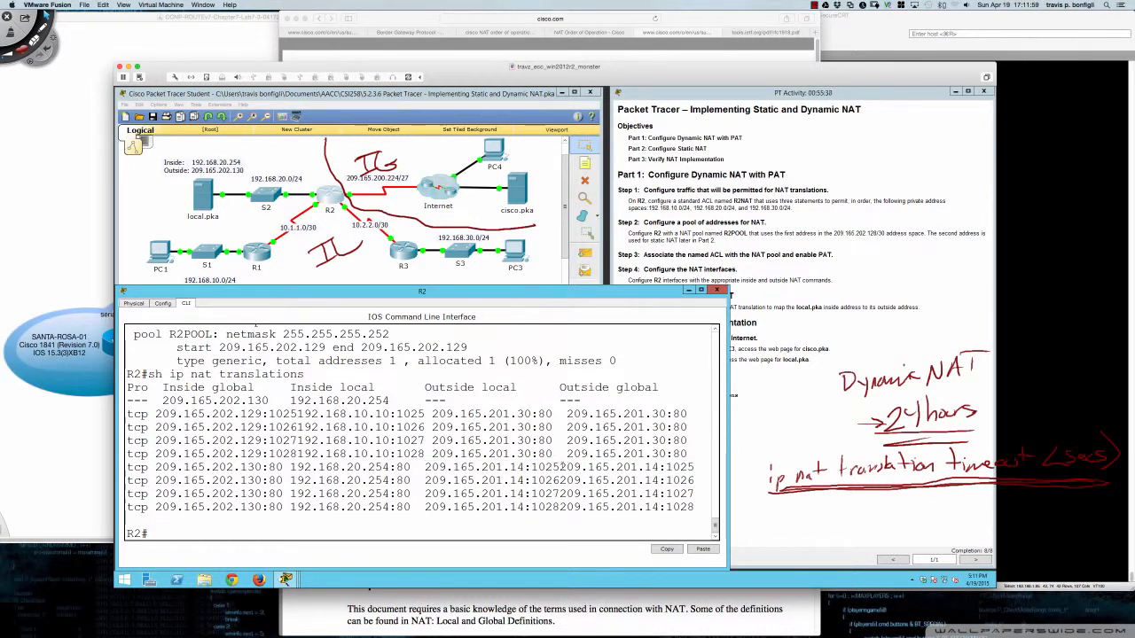
left_click_drag(560, 467, 660, 468)
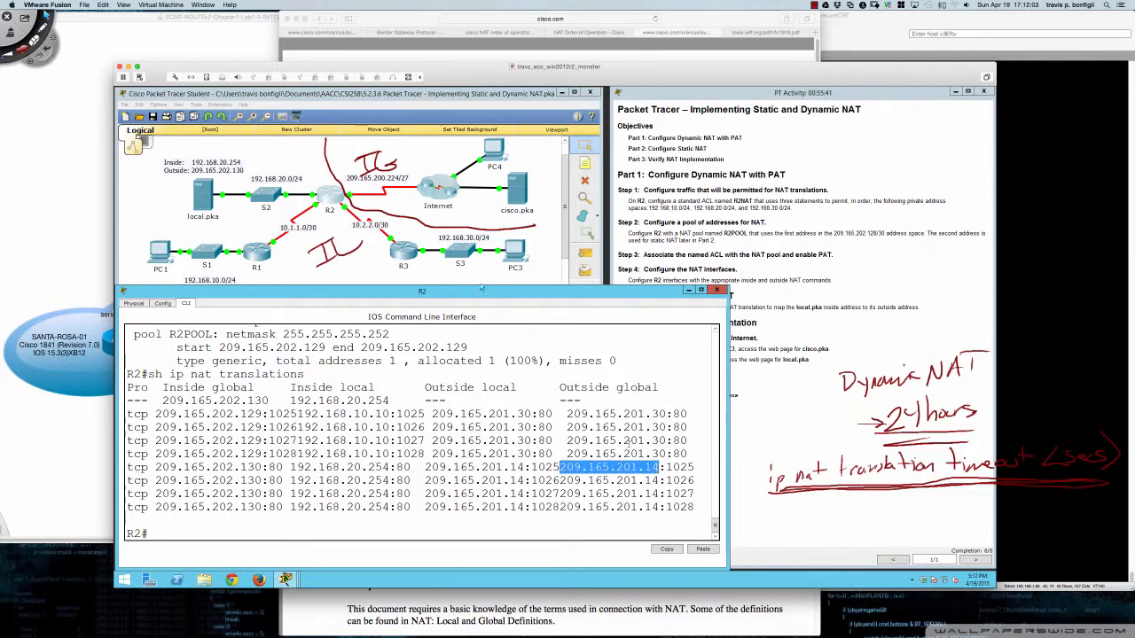
Step: Check PC4's IP address in its IP configuration against the outside global address, then return to R2's console
left_click(494, 153)
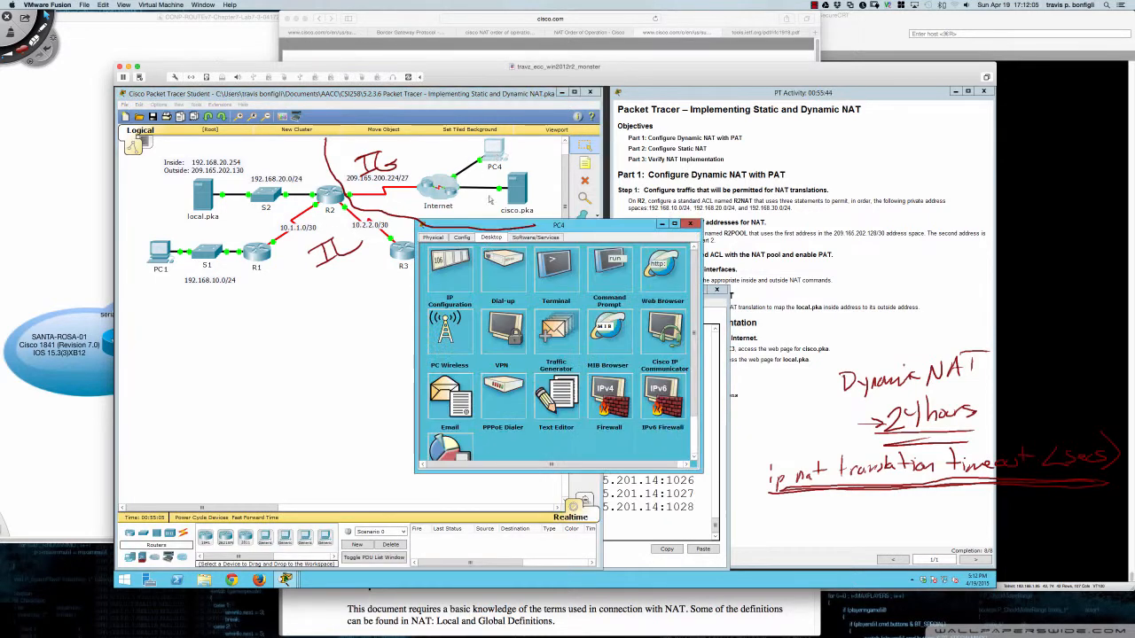
left_click(449, 267)
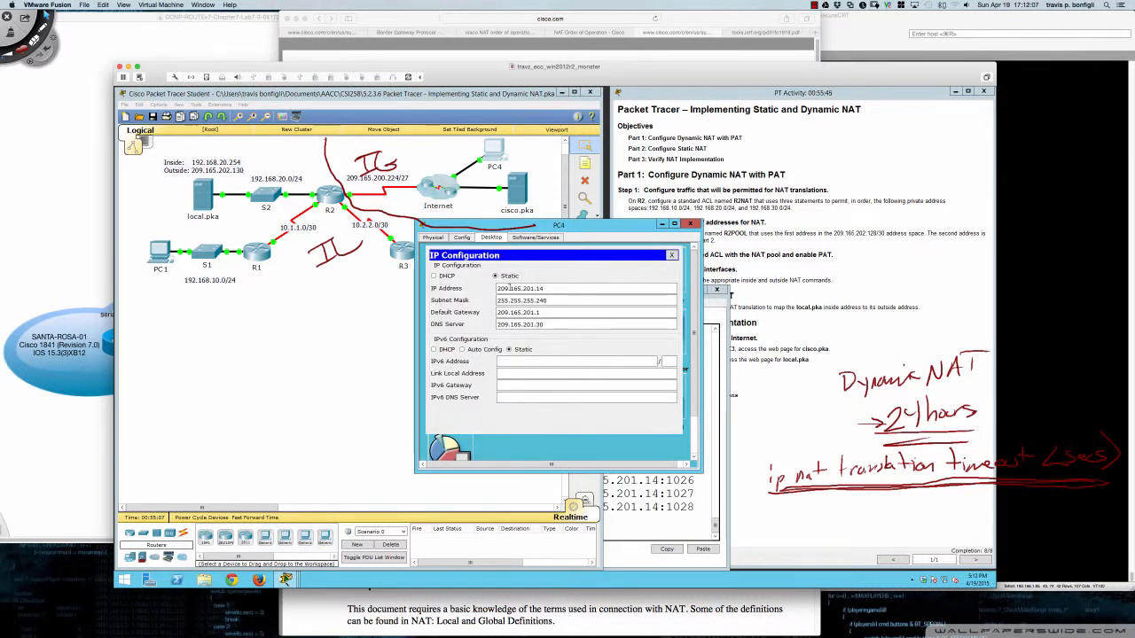
left_click_drag(547, 289, 488, 292)
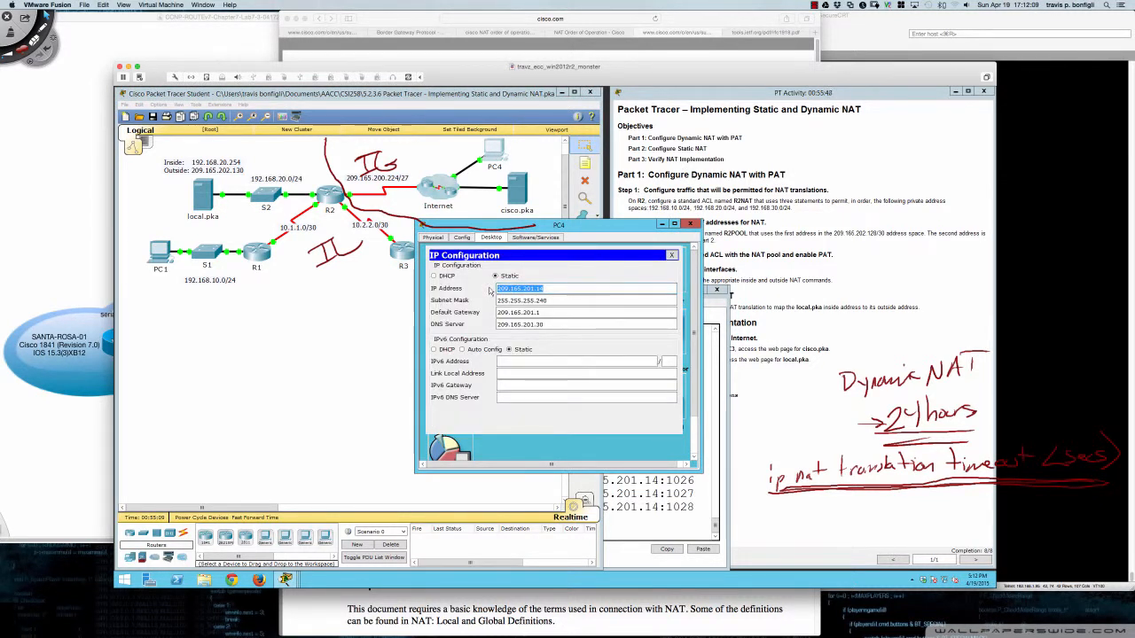
left_click(690, 223)
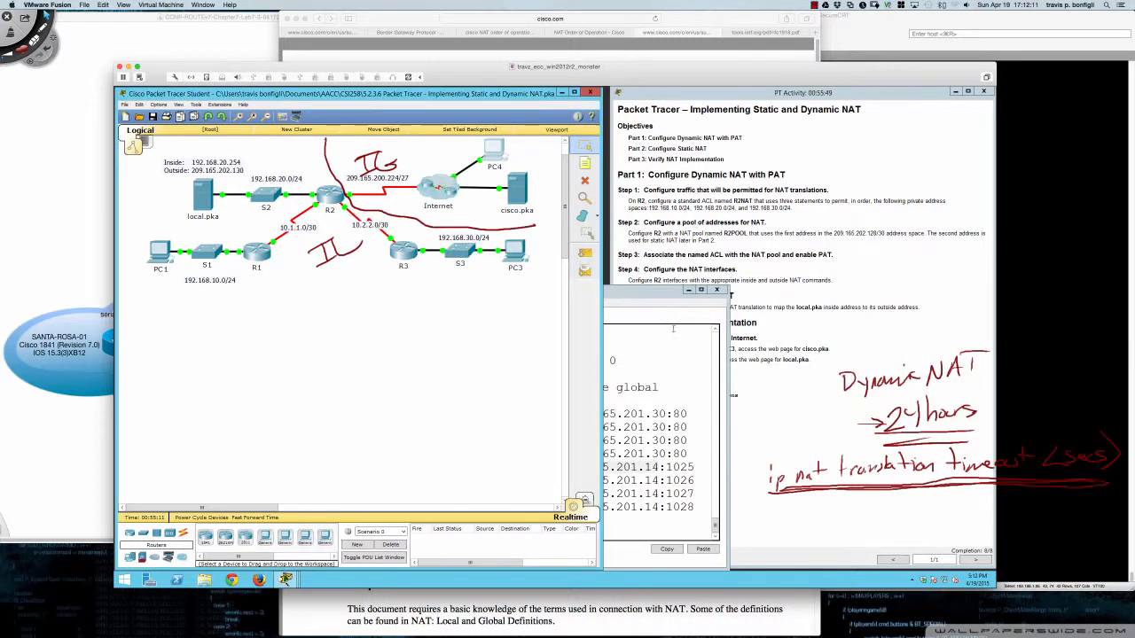
left_click(673, 329)
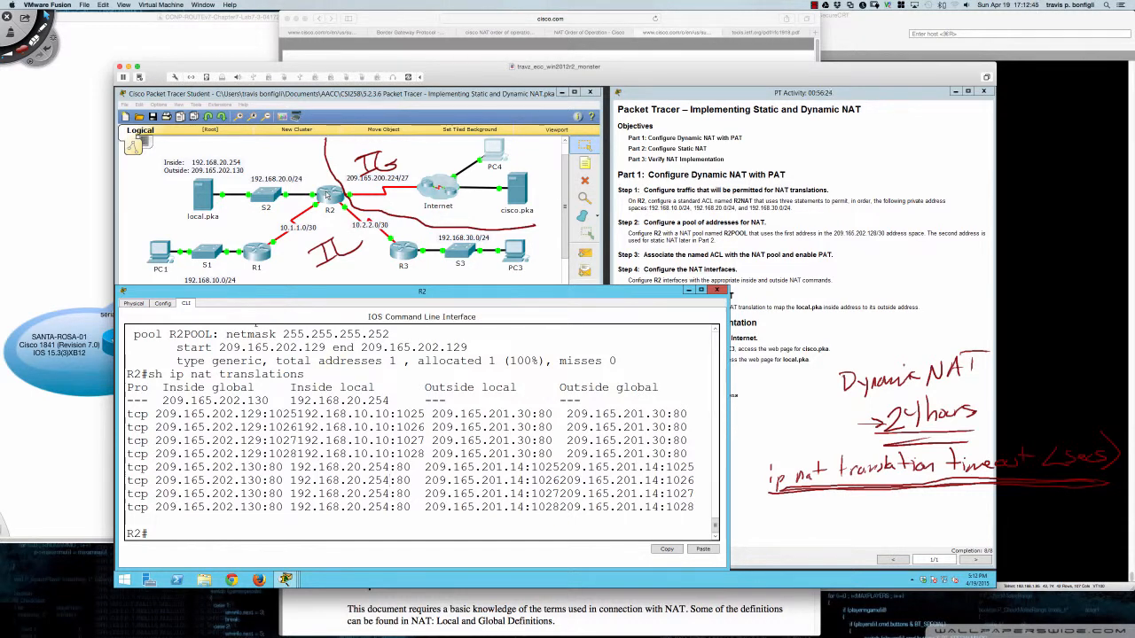
Step: Load the cisco.pka web page in PC3's web browser, then close PC3's window
left_click(516, 259)
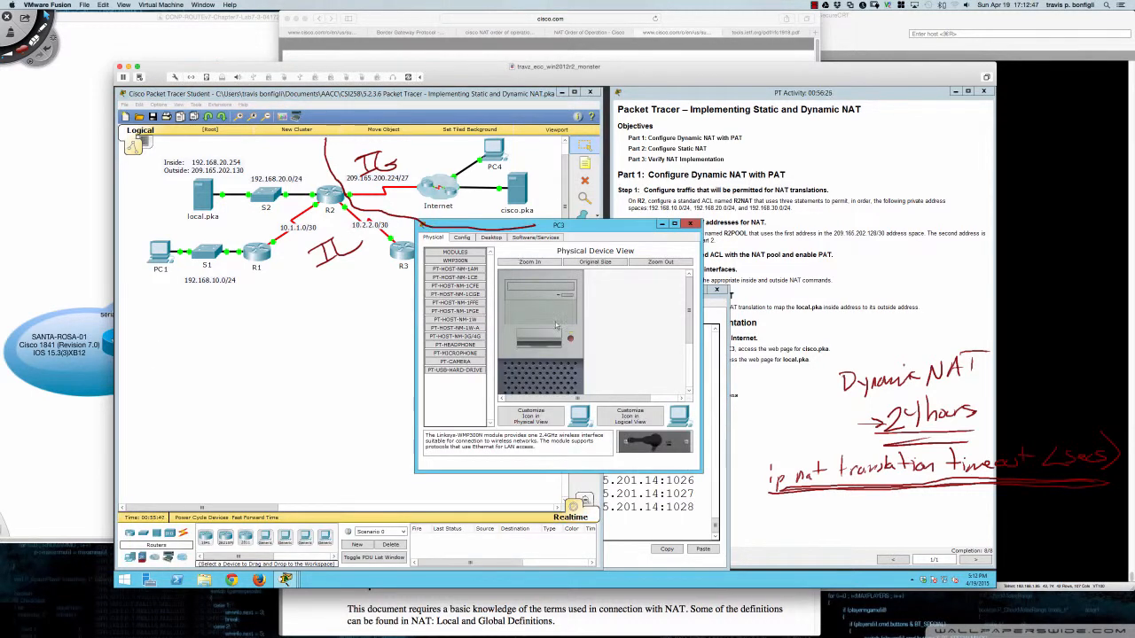
left_click_drag(603, 230, 471, 324)
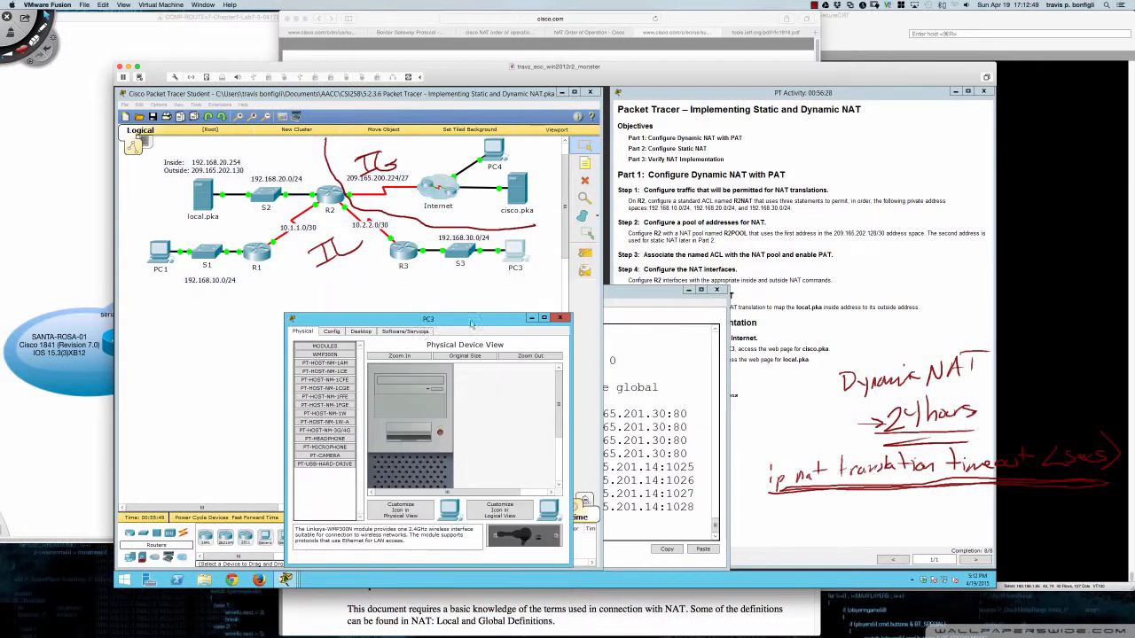
left_click(361, 332)
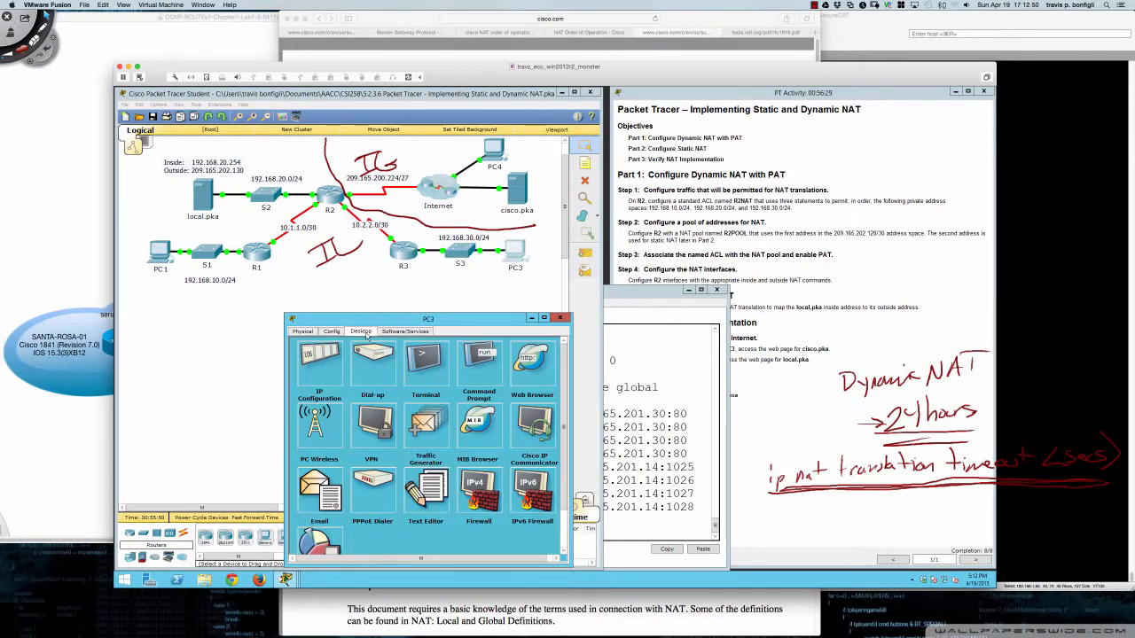
left_click(487, 371)
left_click(546, 359)
left_click(532, 362)
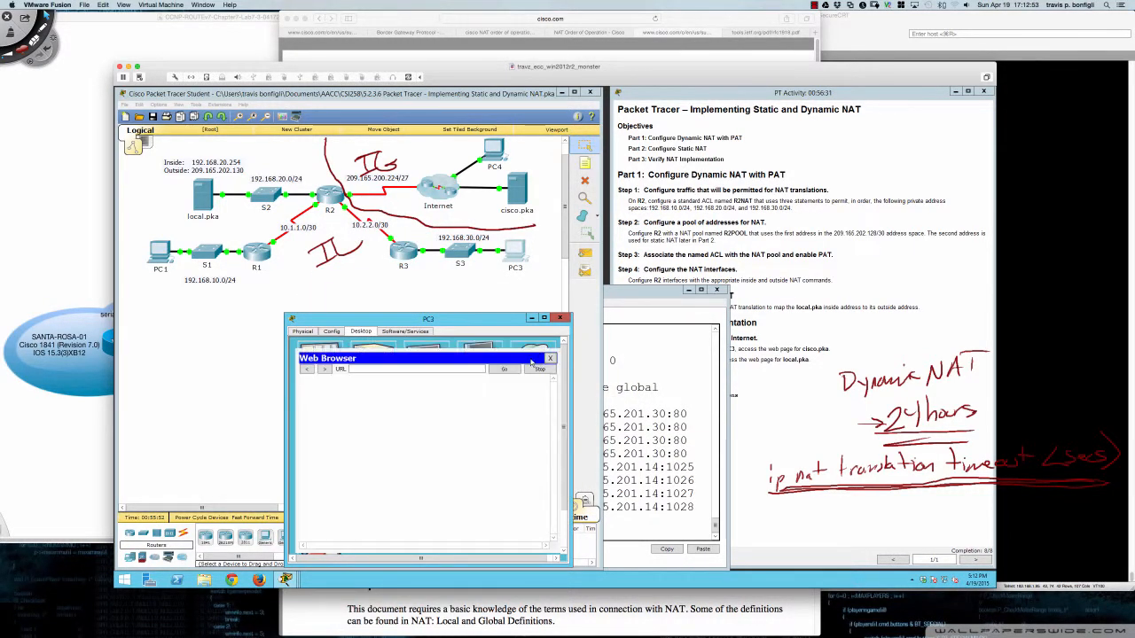
left_click(433, 368)
type("cisco.pka")
key("Return")
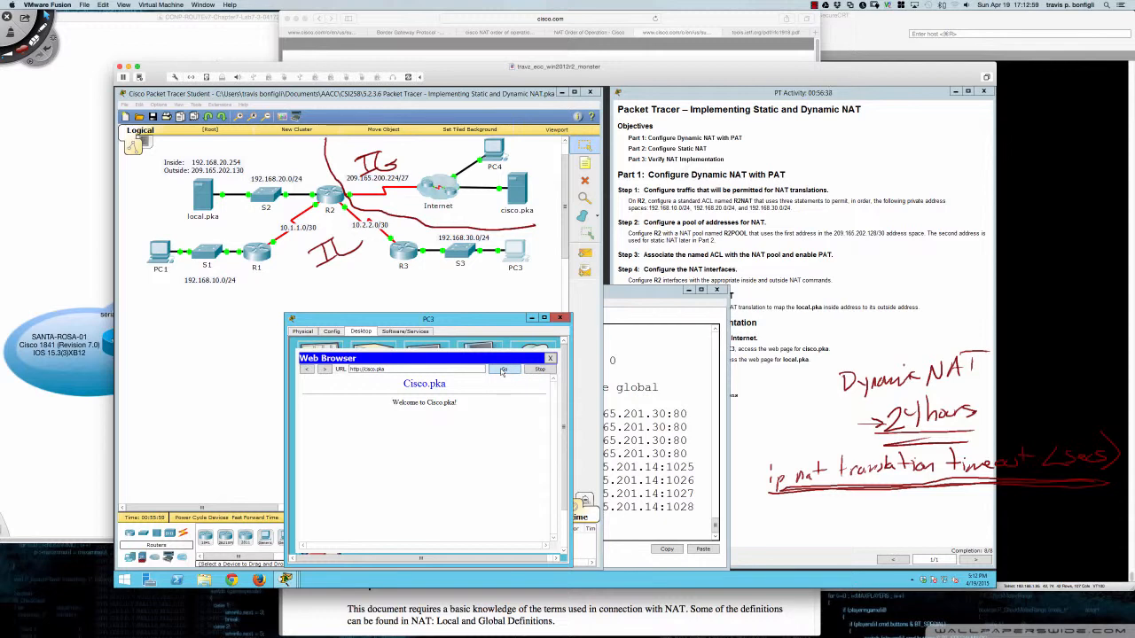
left_click(559, 318)
Step: Run sh ip nat trans on R2 and examine the tcp entries for local.pka and for PC3's 192.168.30.10 address
left_click(634, 403)
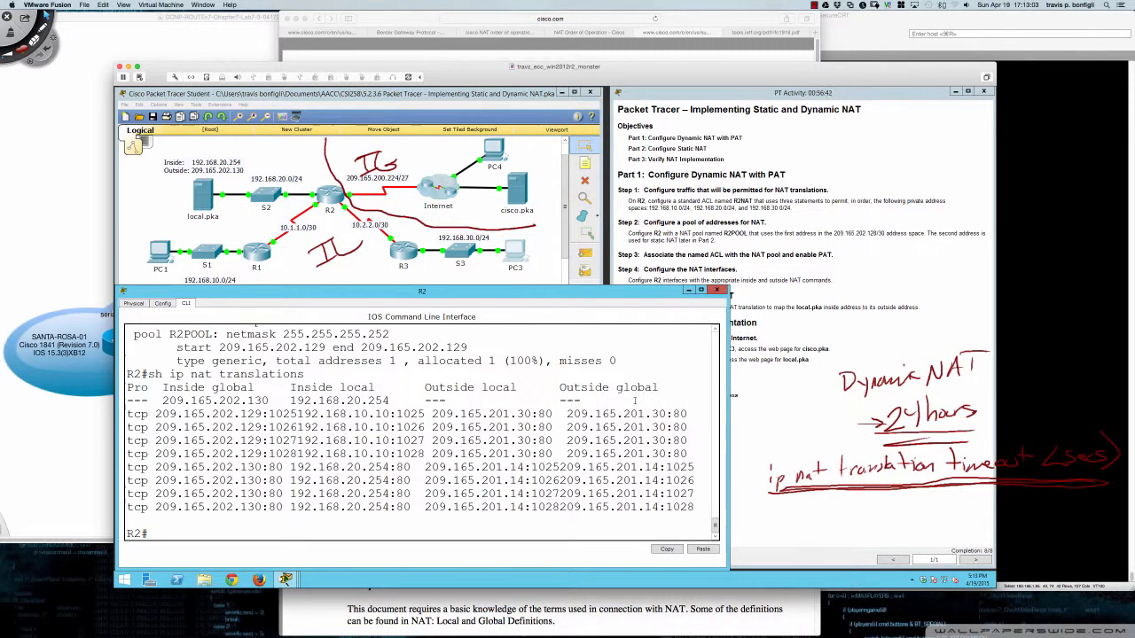
type("sh ip nat trans")
key("Return")
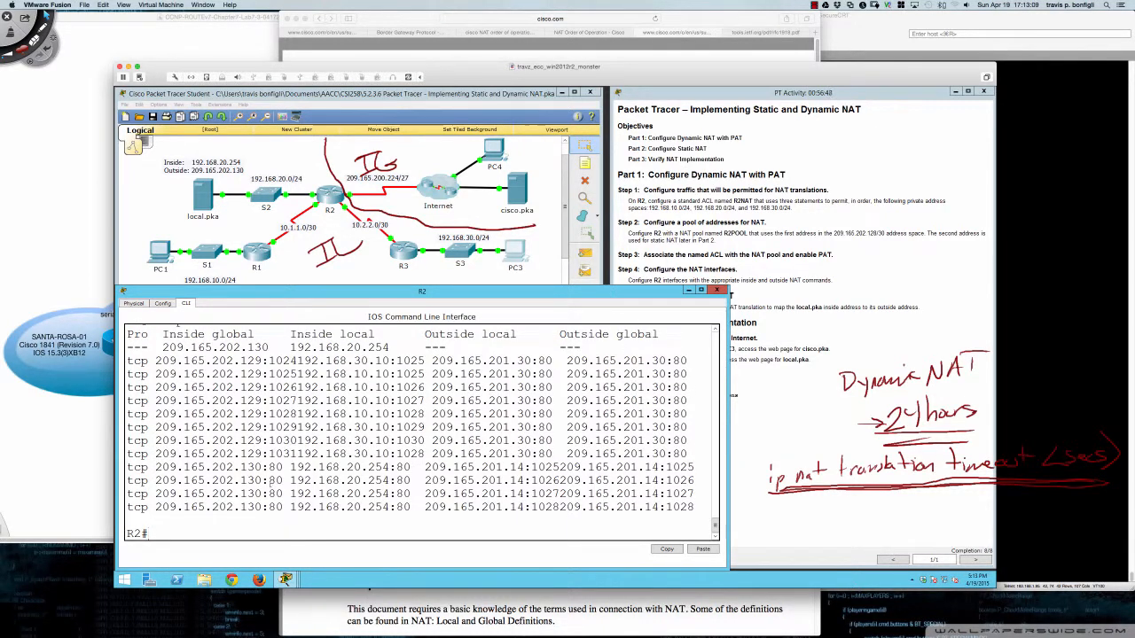
left_click_drag(127, 467, 312, 467)
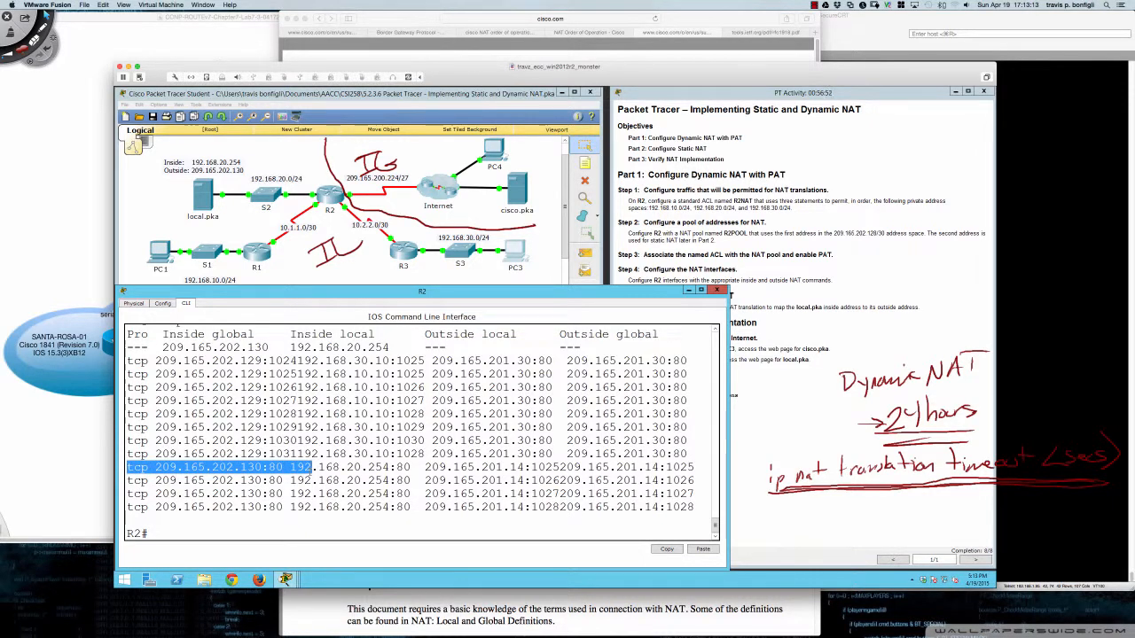
left_click(290, 430)
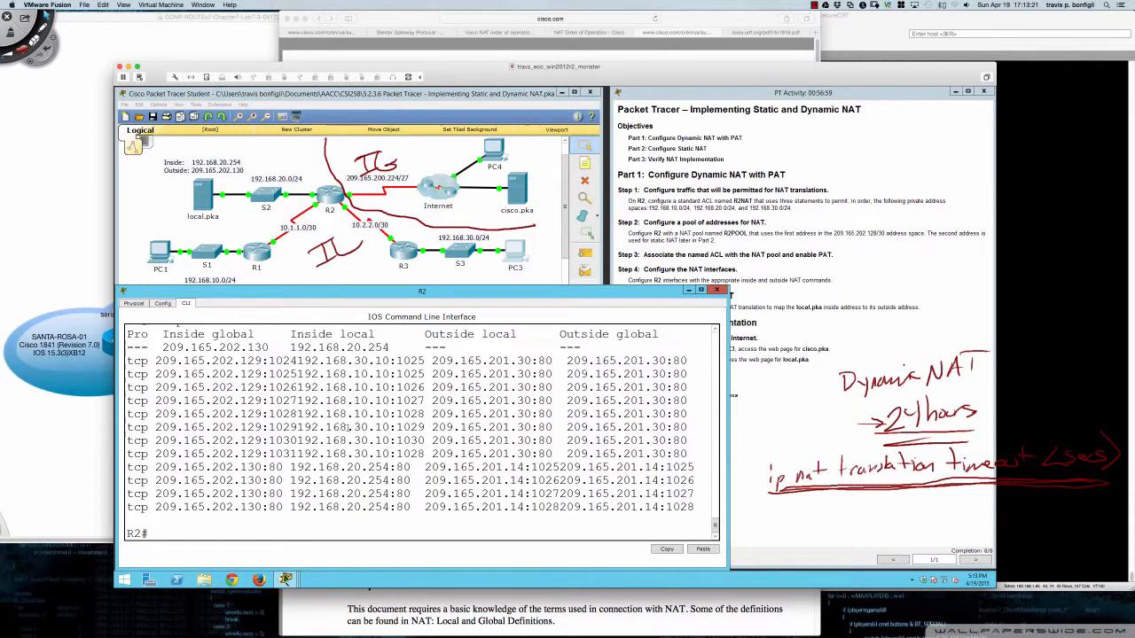
left_click_drag(128, 426, 516, 426)
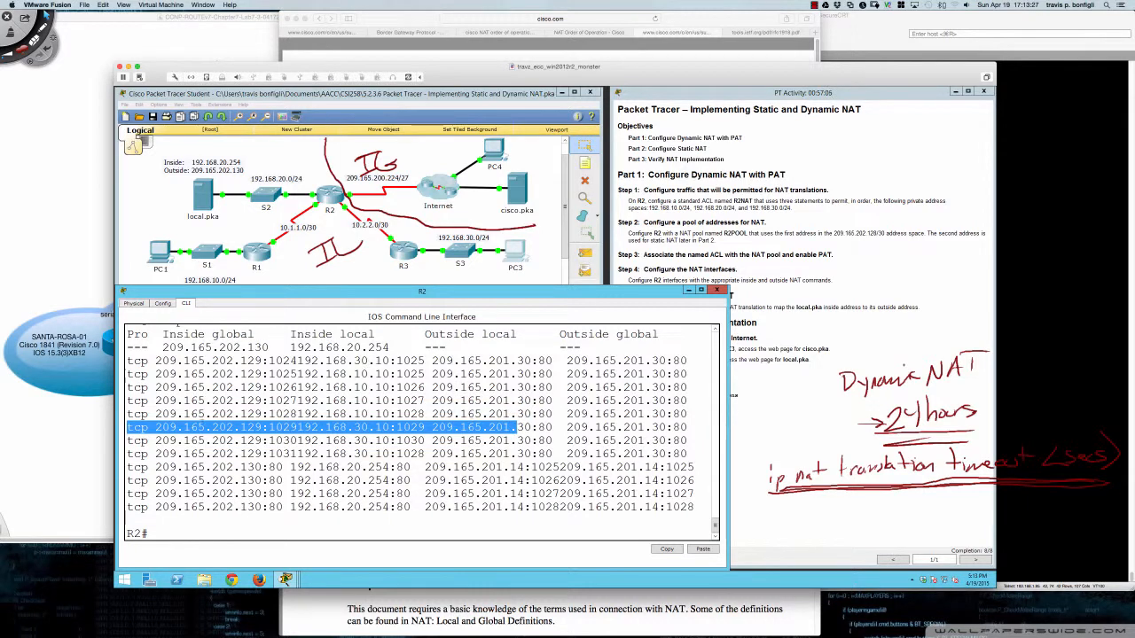
Step: Examine PC3's tcp entries with inside global ports 1029 to 1031, comparing their inside local ports and the last entry's outside local port
left_click_drag(128, 426, 690, 454)
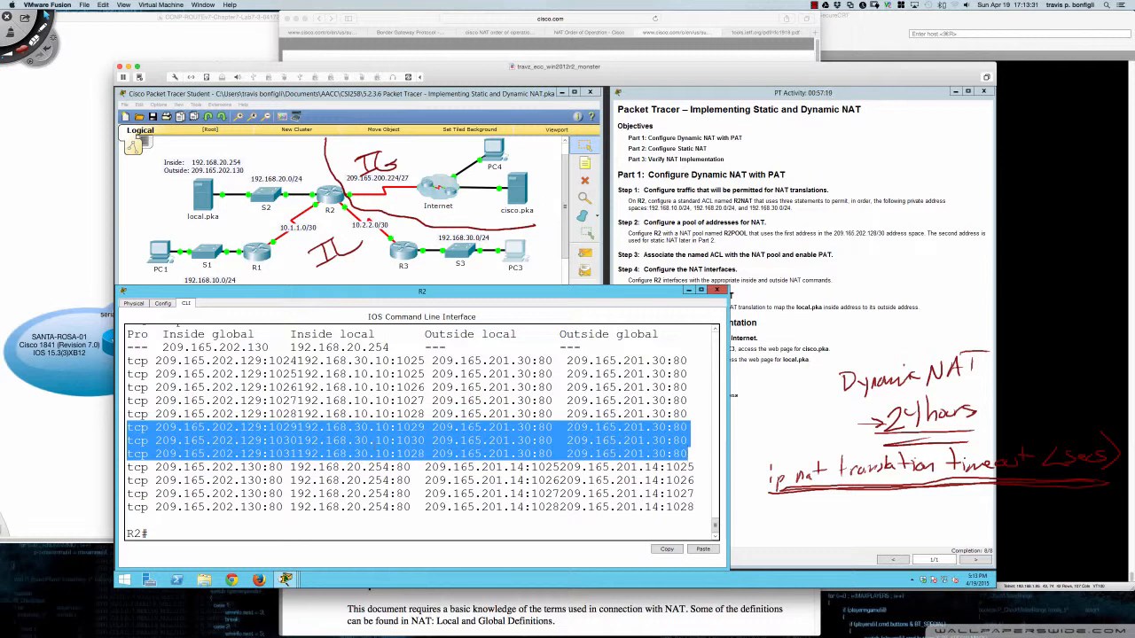
left_click_drag(395, 427, 425, 454)
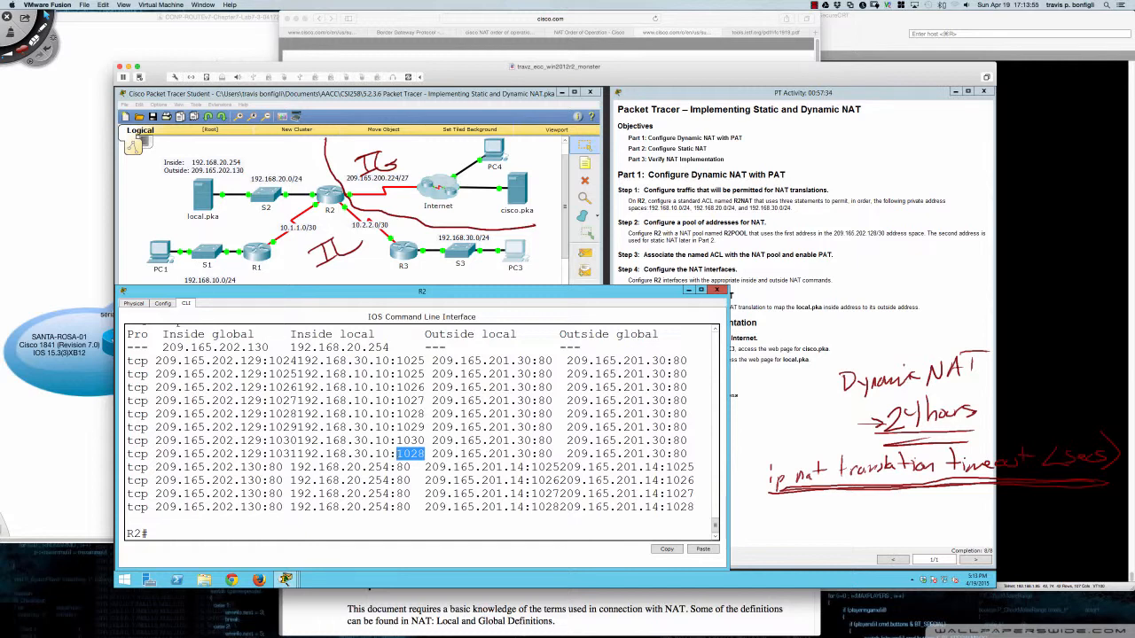
left_click(426, 453)
left_click_drag(538, 453, 551, 454)
Step: Run sh ip nat statistics on R2
left_click(469, 507)
type("sh ip nat sta")
key("Tab")
key("Return")
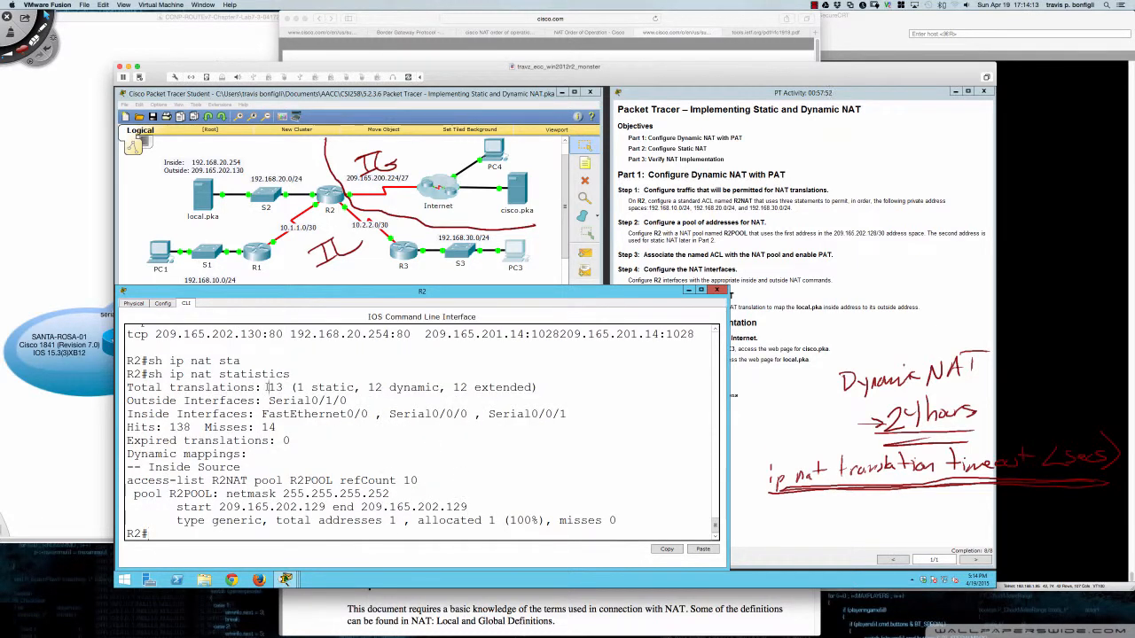
Step: Examine the static and dynamic translation totals and R2POOL's address allocation, then bring the PT Activity instructions to the front
left_click_drag(268, 387, 442, 391)
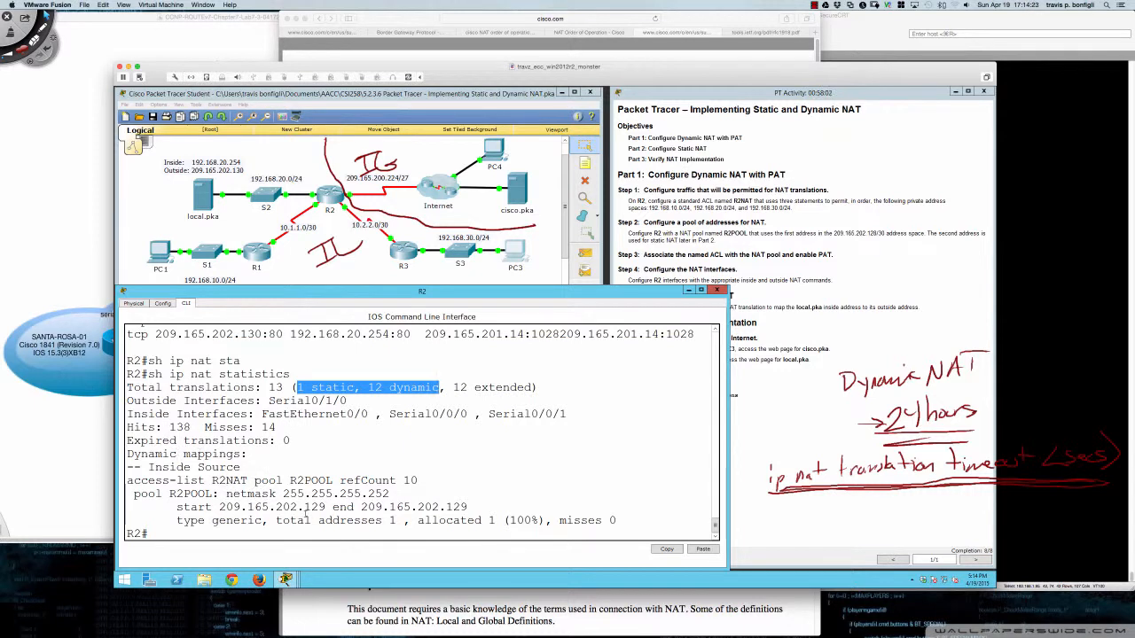
left_click_drag(360, 520, 547, 521)
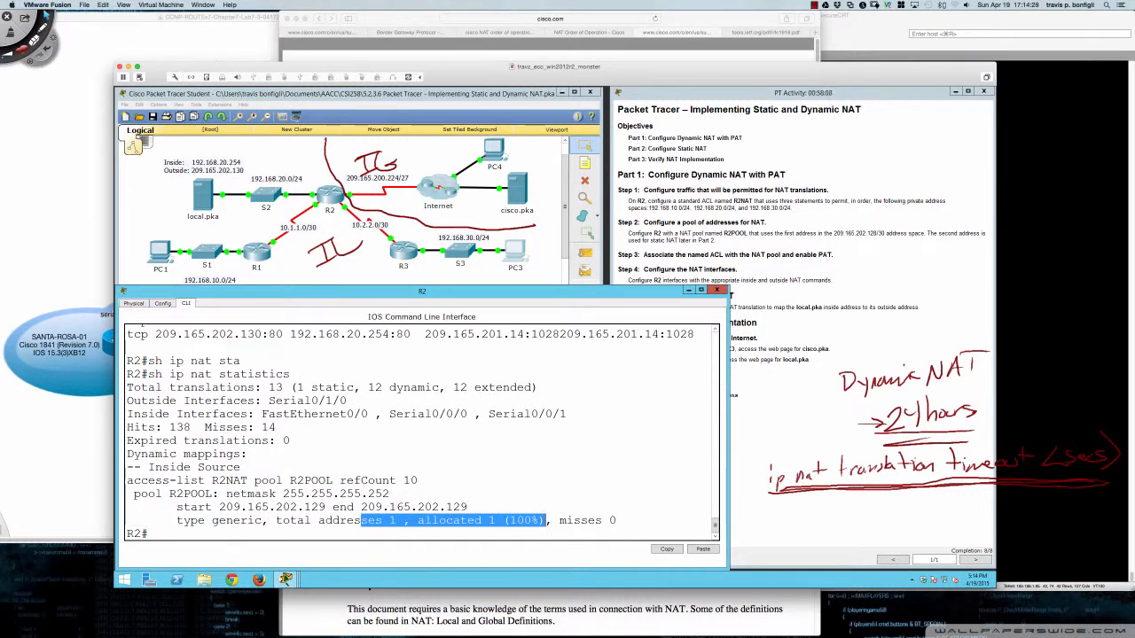
left_click(504, 485)
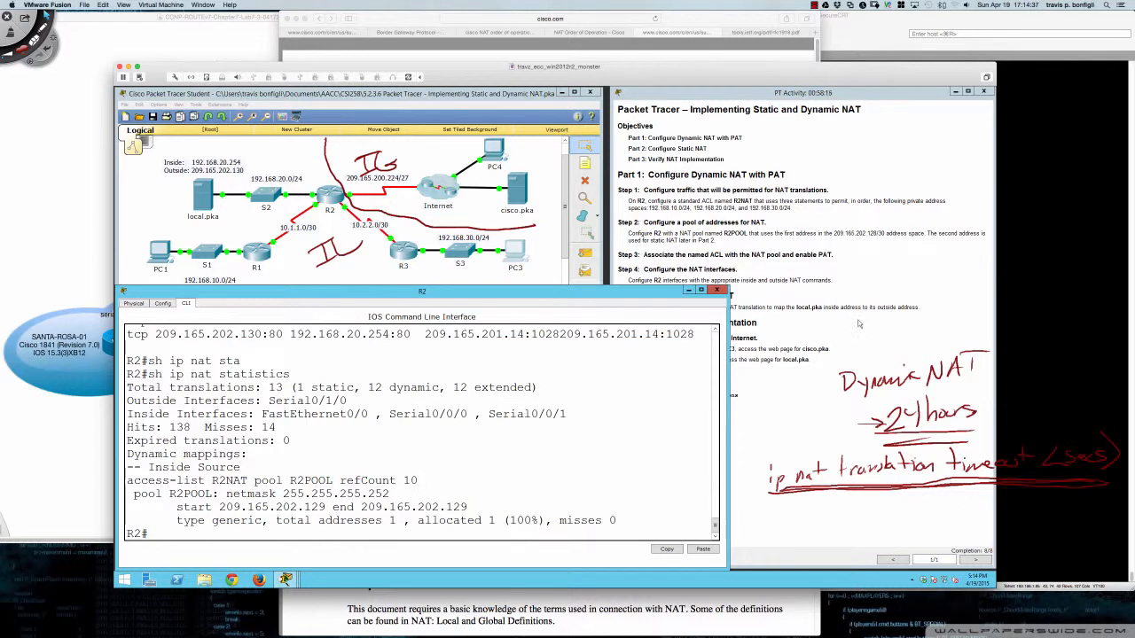
left_click(823, 269)
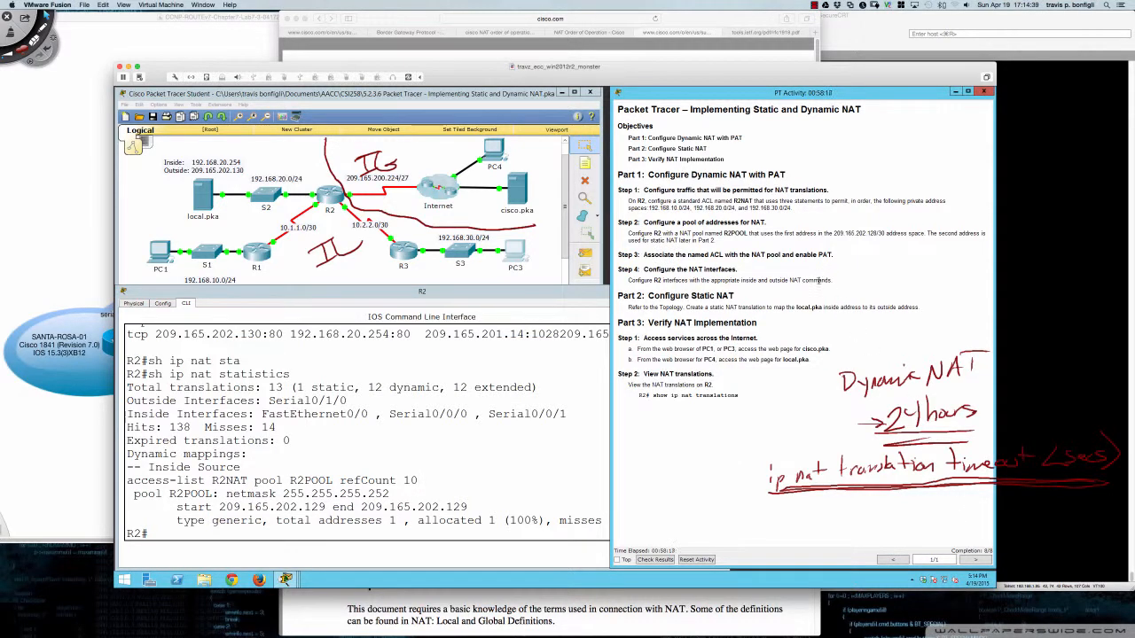